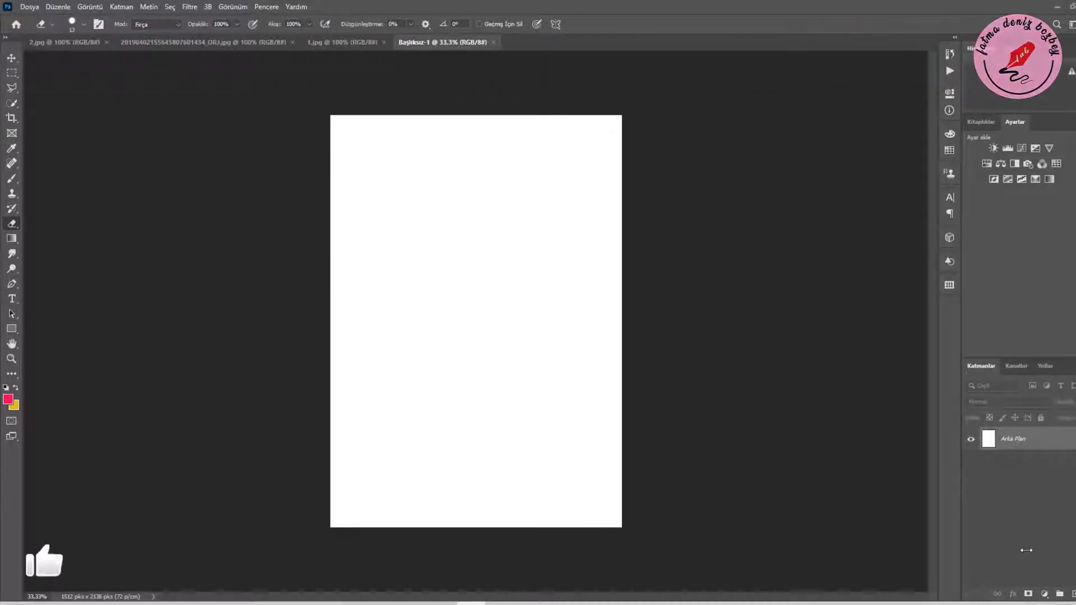
Convert the Arka Plan background into a regular layer and duplicate it
{"action": "double_click", "coordinate": [1020, 439]}
{"action": "key", "text": "Return"}
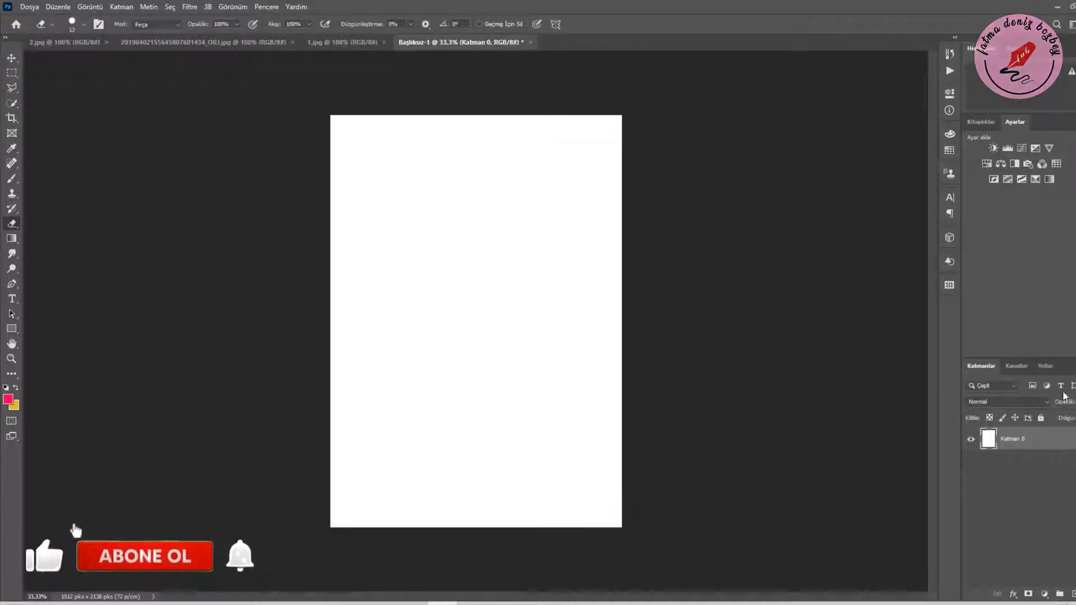
{"action": "key", "text": "ctrl+j"}
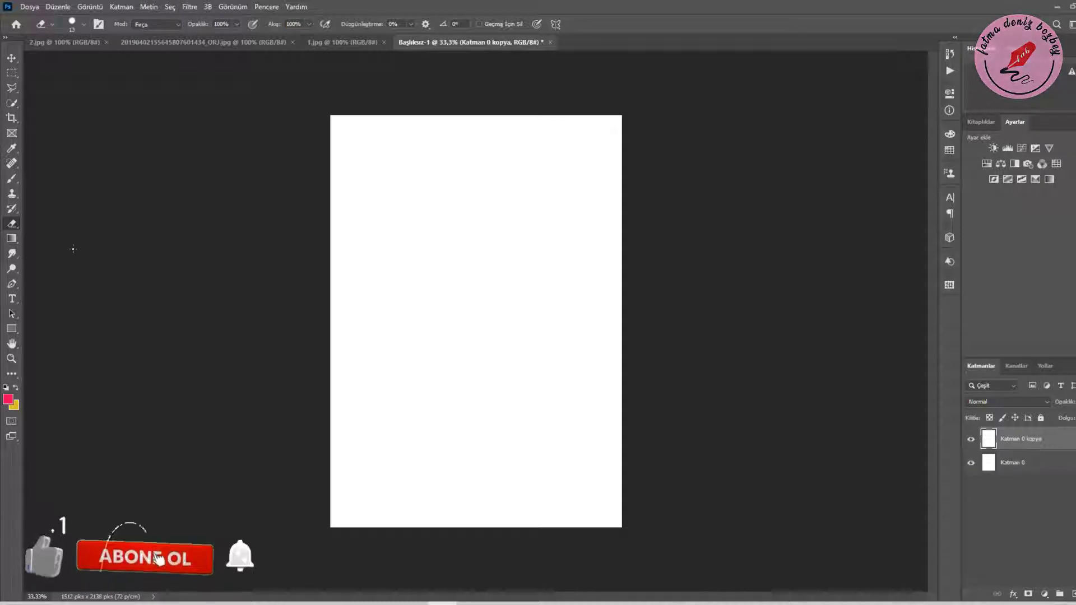
Set the foreground colour to black, with cyan, magenta and yellow at 100%
{"action": "left_click", "coordinate": [8, 399]}
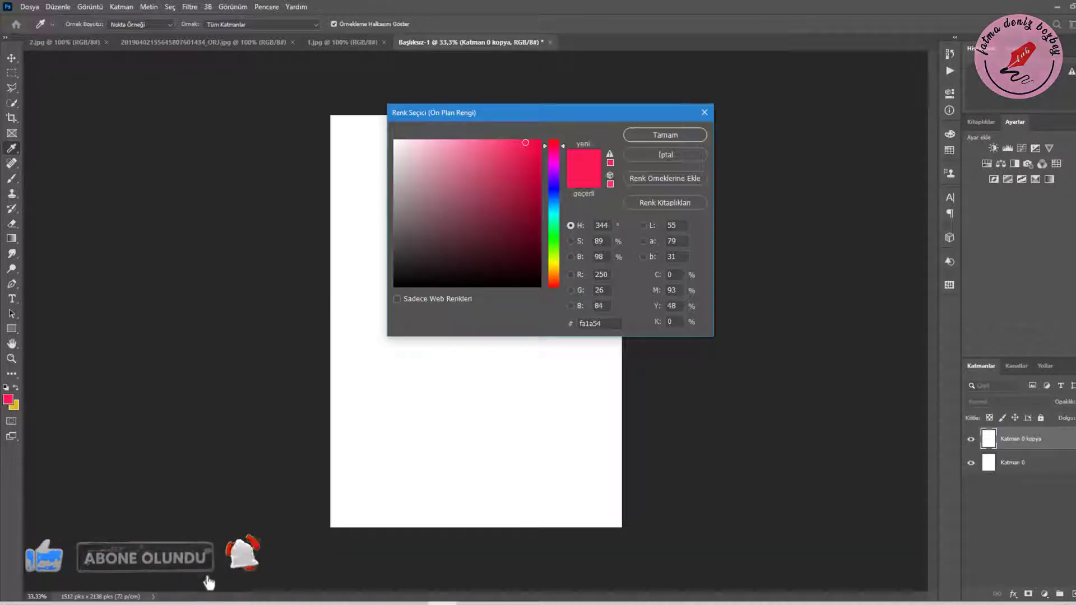
{"action": "left_click_drag", "start_coordinate": [678, 275], "coordinate": [660, 307]}
{"action": "type", "text": "100100100"}
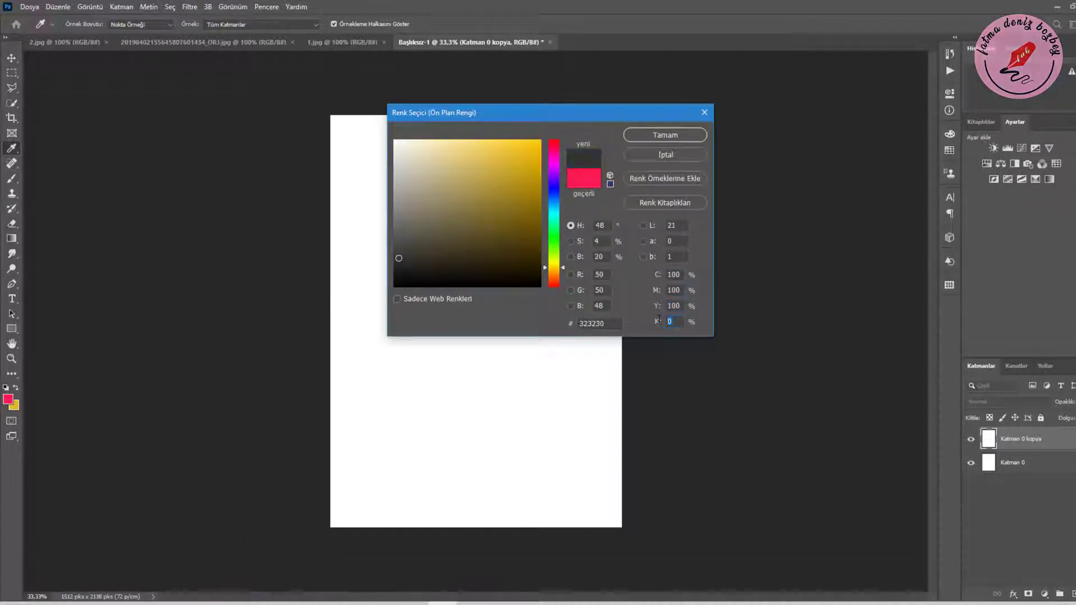
{"action": "left_click", "coordinate": [650, 138]}
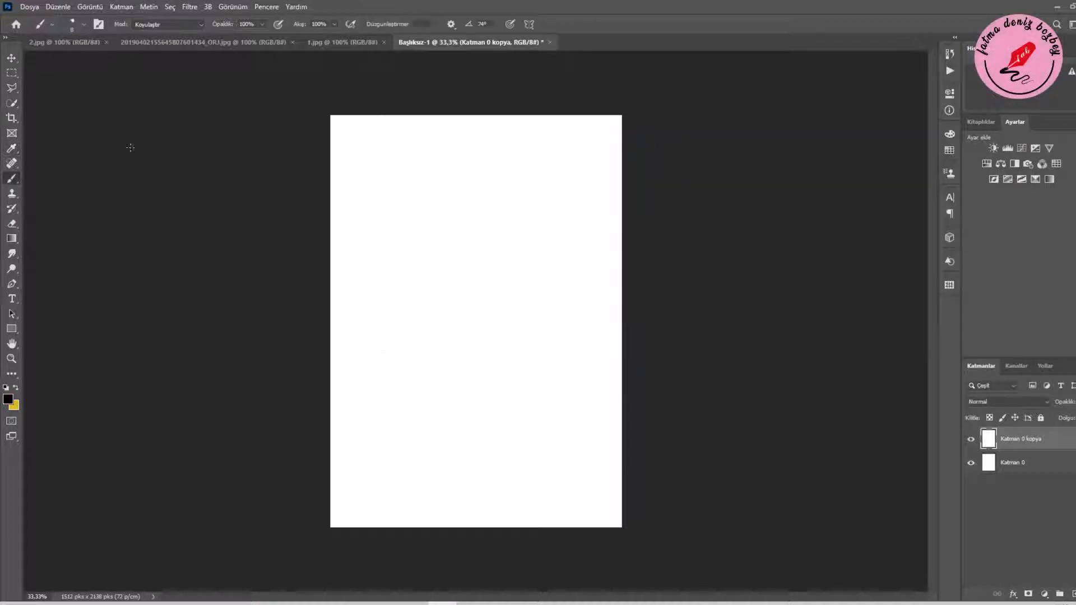
Set up the brush with the hard round 123 tip at a size of 3 px
{"action": "left_click", "coordinate": [84, 24]}
{"action": "left_click", "coordinate": [646, 158]}
{"action": "left_click", "coordinate": [100, 24]}
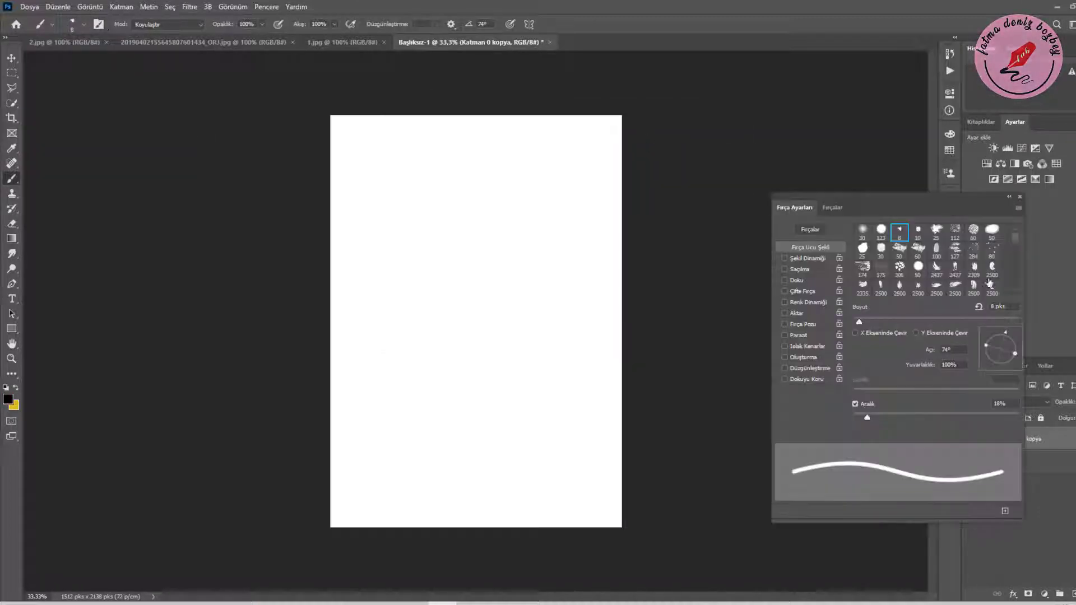
{"action": "left_click", "coordinate": [881, 230]}
{"action": "left_click_drag", "start_coordinate": [960, 321], "coordinate": [855, 322]}
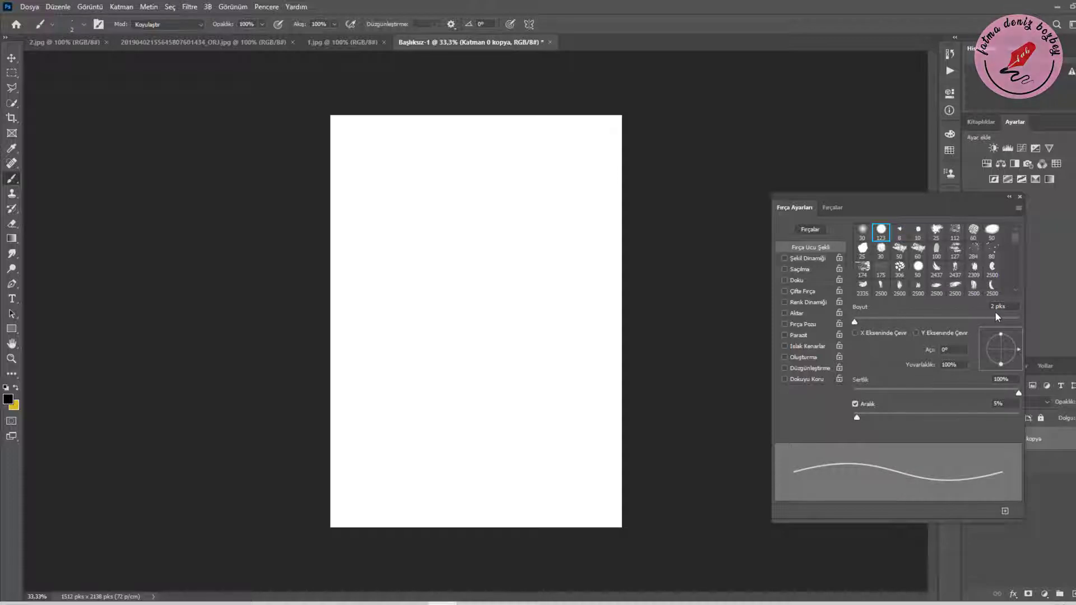
{"action": "left_click_drag", "start_coordinate": [451, 191], "coordinate": [489, 422]}
{"action": "key", "text": "ctrl+z"}
{"action": "type", "text": "3"}
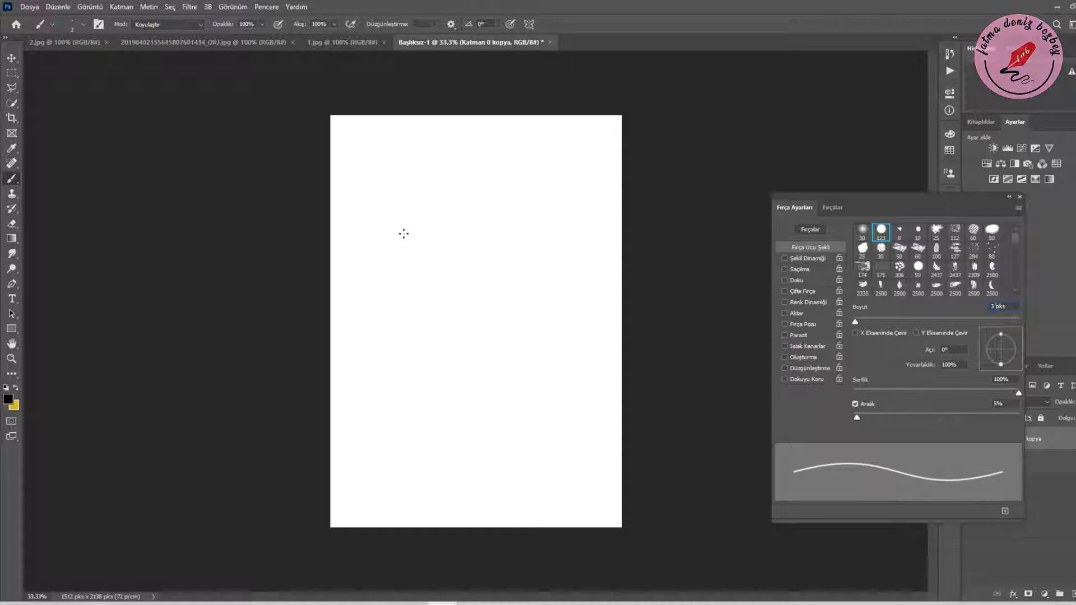
Paint several thin, wavy, crossing lines over the middle of the page on the Katman 0 kopya layer
{"action": "mouse_move", "coordinate": [407, 218]}
{"action": "left_mouse_down"}
{"action": "mouse_move", "coordinate": [451, 343]}
{"action": "mouse_move", "coordinate": [492, 416]}
{"action": "left_mouse_up"}
{"action": "left_click_drag", "start_coordinate": [379, 252], "coordinate": [535, 322]}
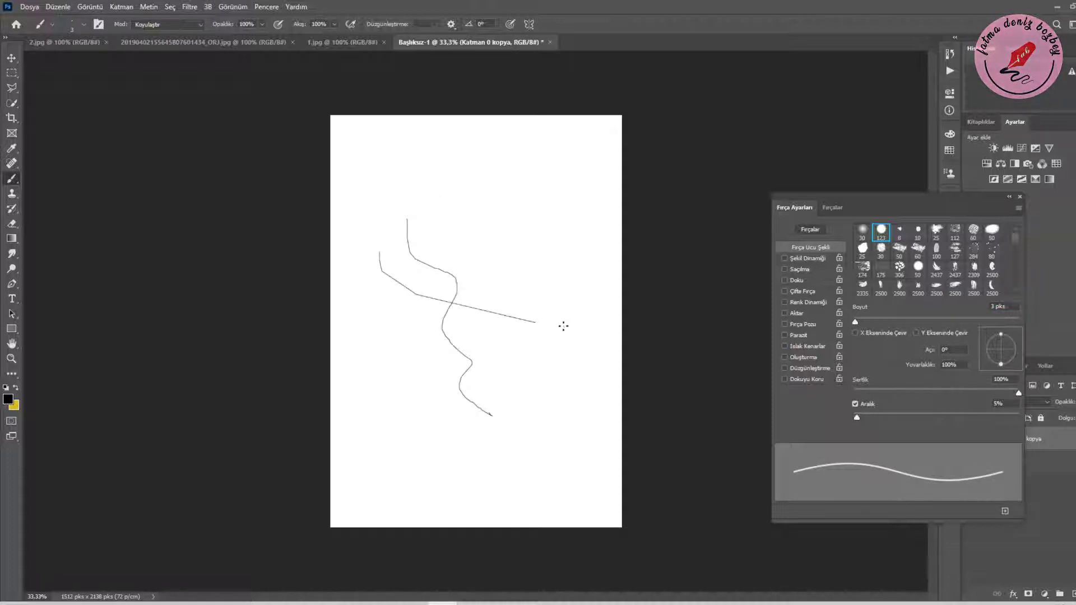
{"action": "key", "text": "ctrl+z"}
{"action": "mouse_move", "coordinate": [390, 241]}
{"action": "left_mouse_down"}
{"action": "mouse_move", "coordinate": [392, 261]}
{"action": "mouse_move", "coordinate": [570, 391]}
{"action": "left_mouse_up"}
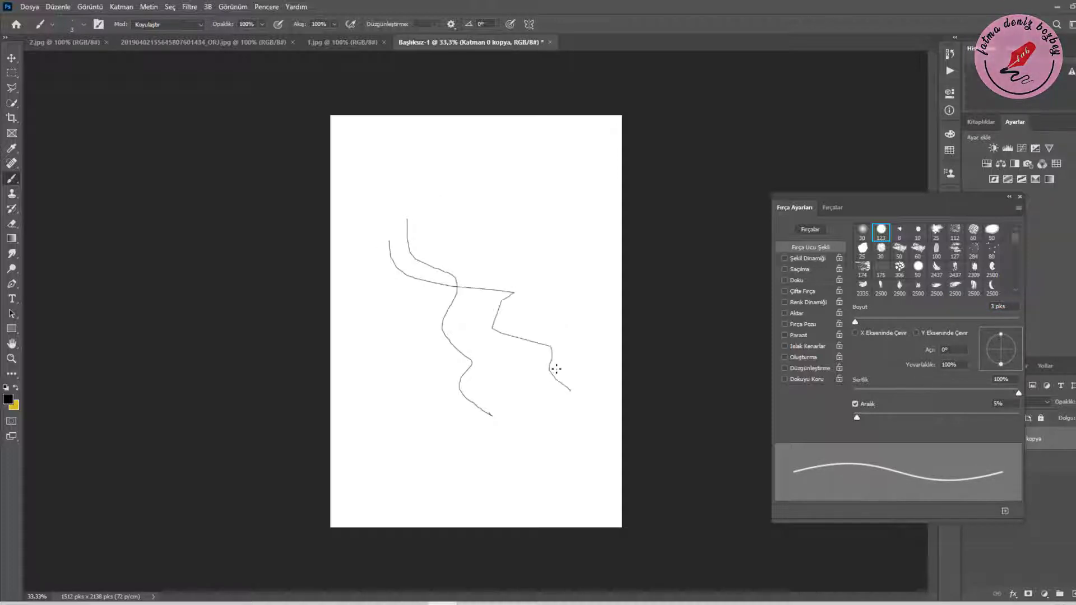
{"action": "mouse_move", "coordinate": [409, 321]}
{"action": "left_mouse_down"}
{"action": "mouse_move", "coordinate": [483, 323]}
{"action": "mouse_move", "coordinate": [562, 351]}
{"action": "left_mouse_up"}
{"action": "mouse_move", "coordinate": [517, 253]}
{"action": "left_mouse_down"}
{"action": "mouse_move", "coordinate": [483, 265]}
{"action": "mouse_move", "coordinate": [443, 419]}
{"action": "left_mouse_up"}
{"action": "mouse_move", "coordinate": [459, 248]}
{"action": "left_mouse_down"}
{"action": "mouse_move", "coordinate": [453, 320]}
{"action": "mouse_move", "coordinate": [546, 408]}
{"action": "left_mouse_up"}
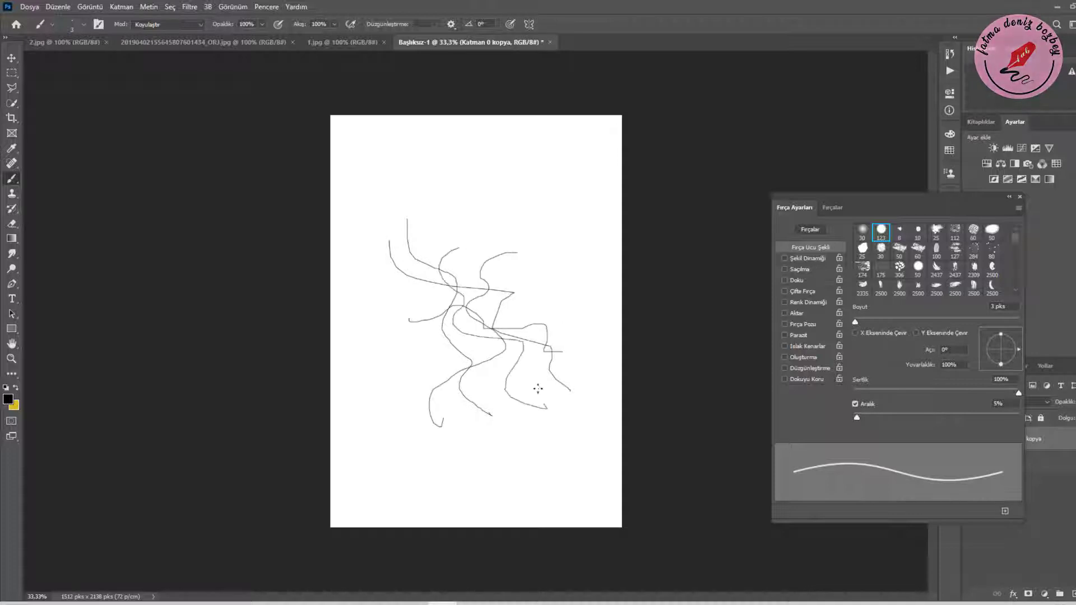
Define the drawn line cluster as a brush preset named ÇİZGİLER-1
{"action": "left_click_drag", "start_coordinate": [912, 207], "coordinate": [804, 105]}
{"action": "left_click", "coordinate": [58, 7]}
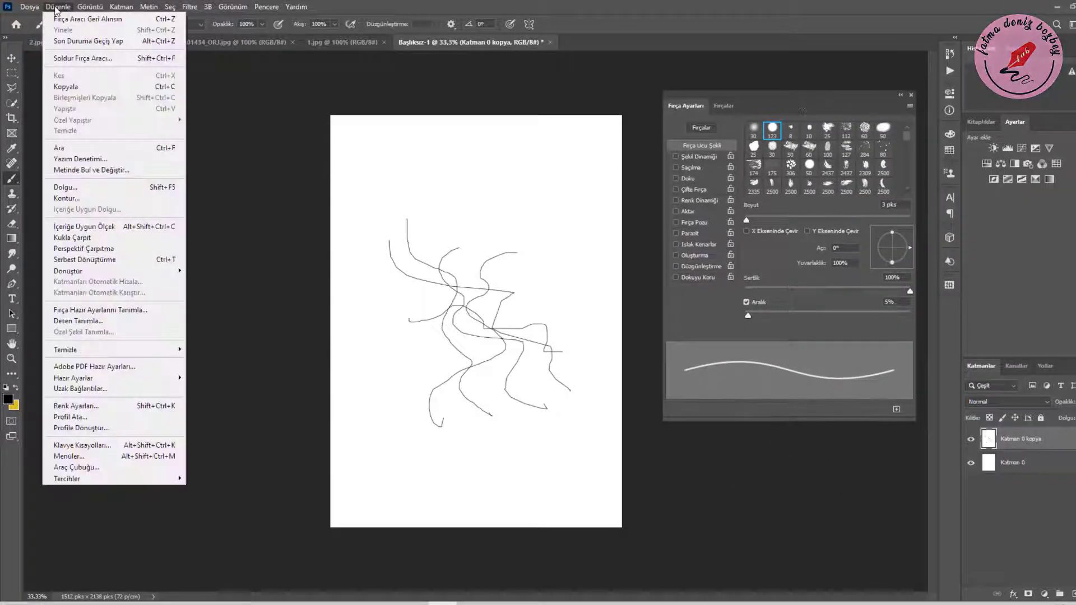
{"action": "left_click", "coordinate": [109, 311]}
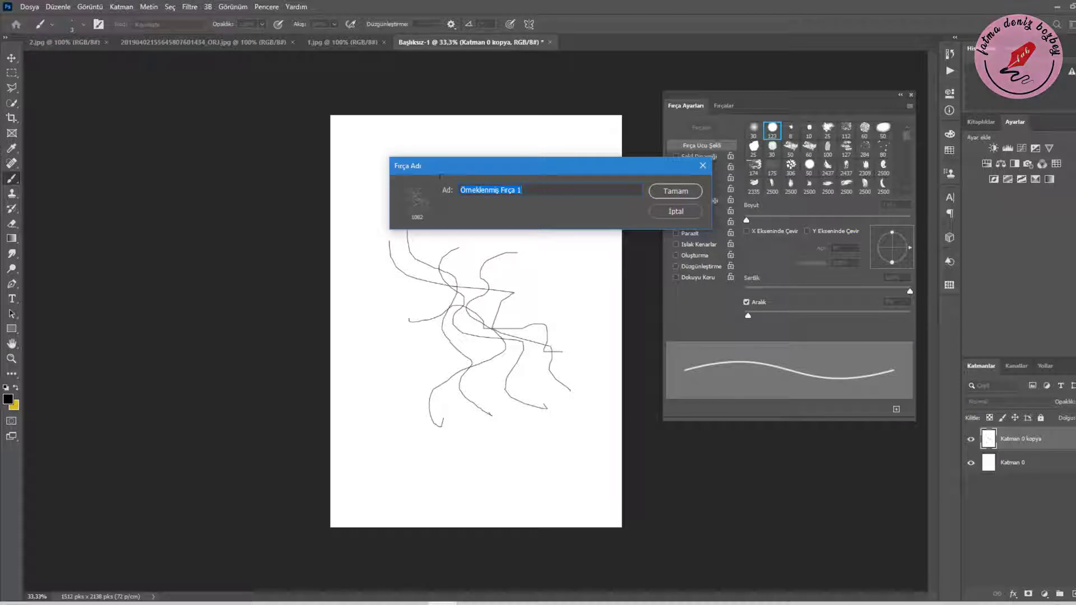
{"action": "key", "text": "BackSpace"}
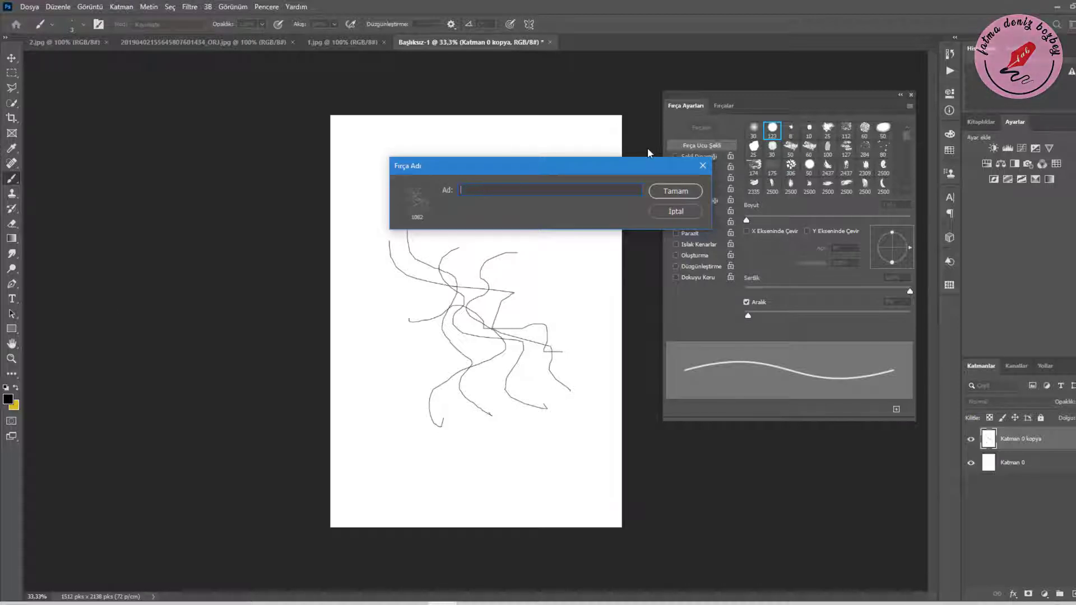
{"action": "type", "text": "ÇİZGİLER 1"}
{"action": "left_click", "coordinate": [663, 190]}
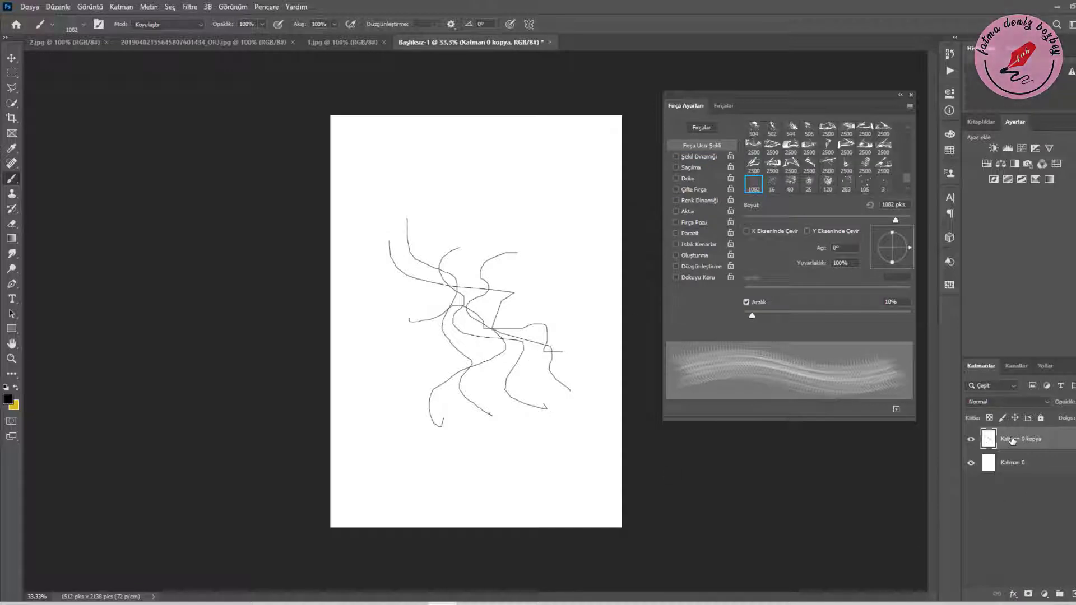
Add a new empty layer directly above Katman 0 and hide the Katman 0 kopya layer
{"action": "left_click", "coordinate": [1004, 465]}
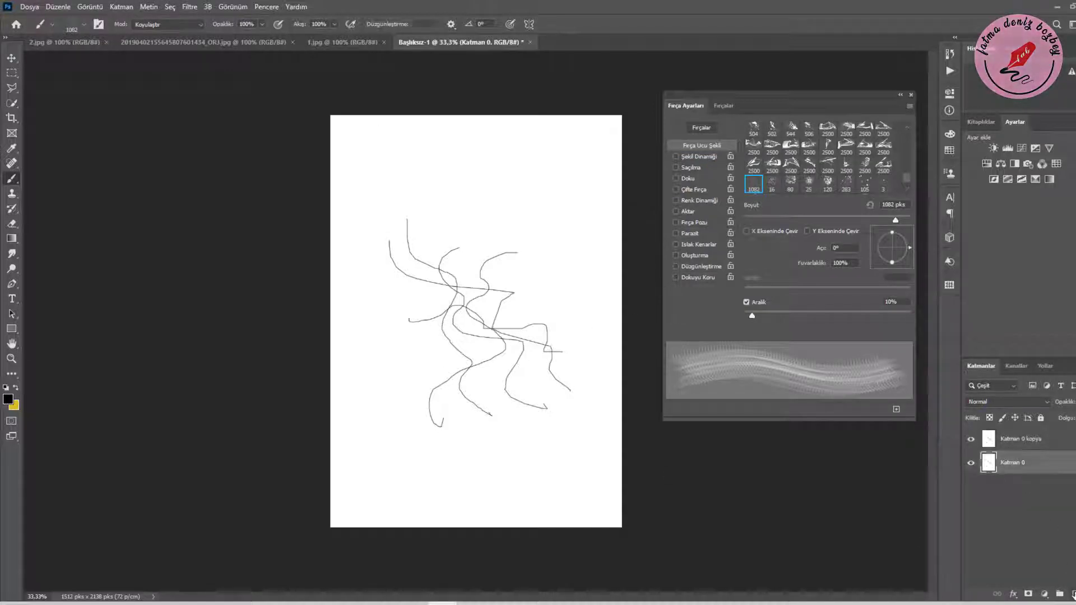
{"action": "key", "text": "ctrl+shift+alt+n"}
{"action": "left_click", "coordinate": [971, 441]}
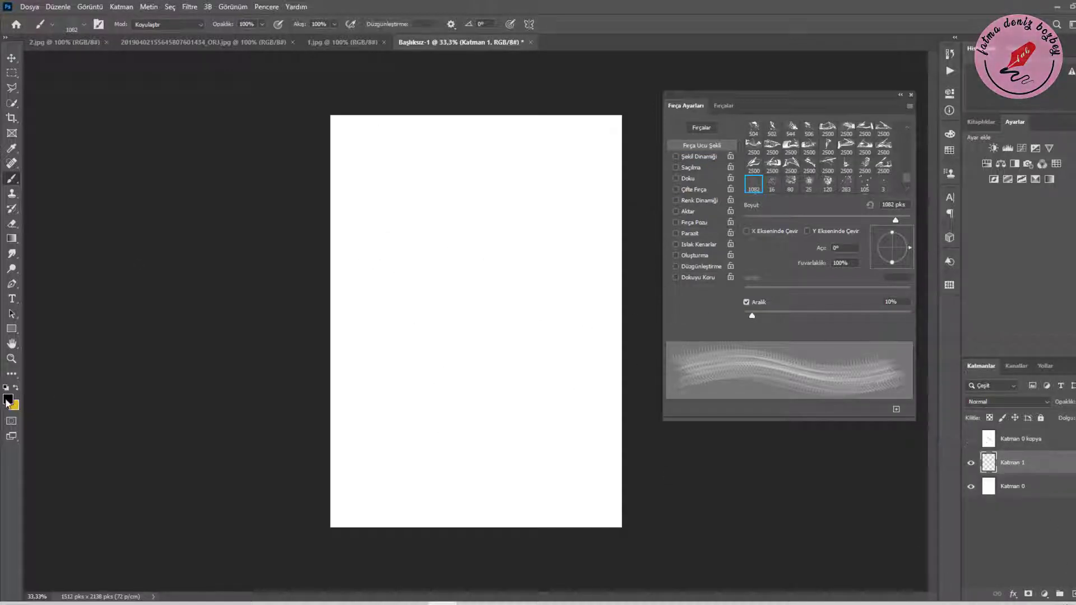
Try the ÇİZGİLER-1 brush on the new empty layer and undo the trial
{"action": "left_click", "coordinate": [433, 237]}
{"action": "key", "text": "ctrl+j"}
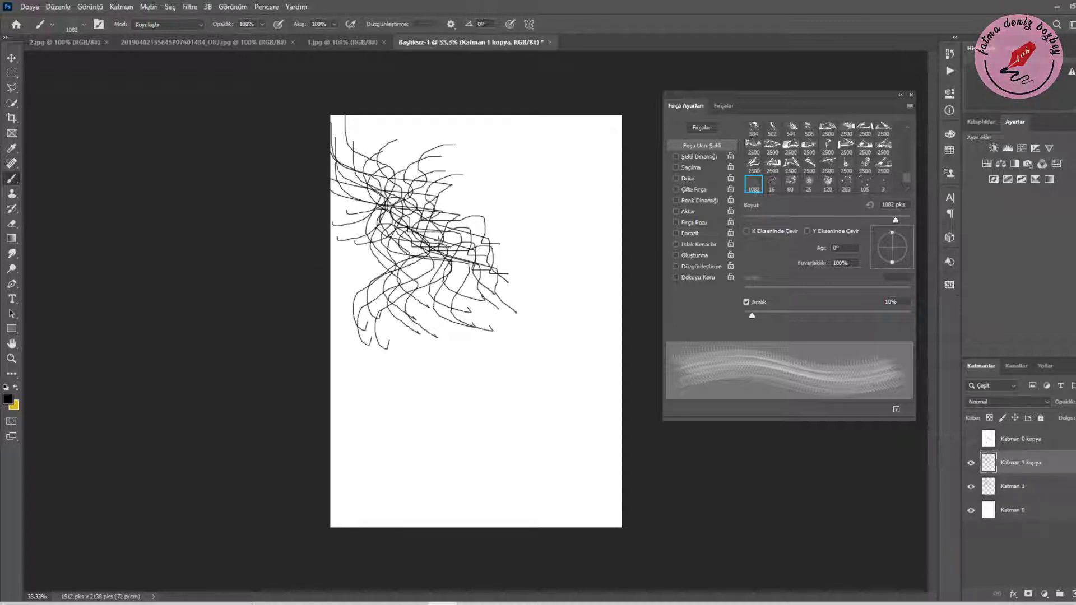
{"action": "key", "text": "ctrl+z"}
{"action": "key", "text": "ctrl+z"}
Choose the Sert Kenar brush from the general brushes and set its size to 3 px
{"action": "left_click", "coordinate": [724, 105]}
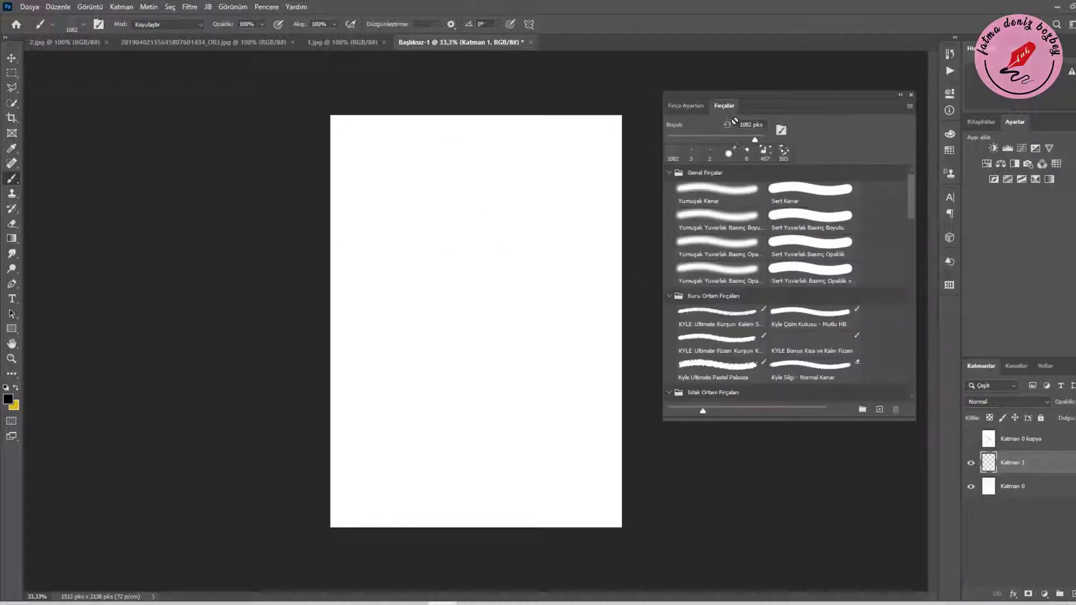
{"action": "left_click", "coordinate": [796, 194]}
{"action": "left_click_drag", "start_coordinate": [669, 139], "coordinate": [667, 139]}
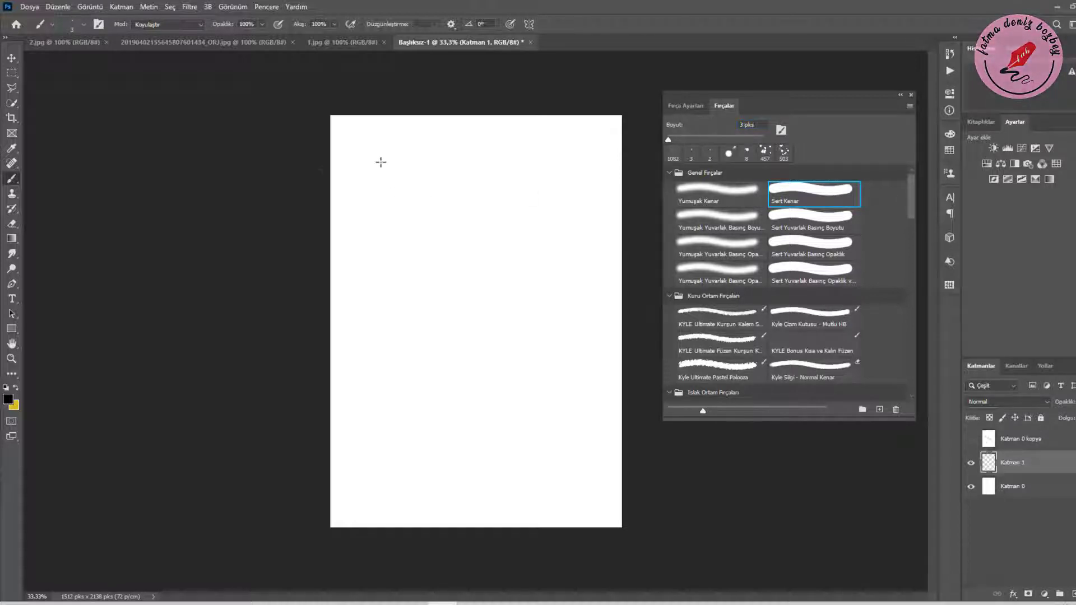
Paint six thin, winding, crossing lines in the middle of the page on the Katman 1 layer
{"action": "left_click_drag", "start_coordinate": [413, 205], "coordinate": [514, 399]}
{"action": "left_click_drag", "start_coordinate": [507, 236], "coordinate": [392, 396]}
{"action": "left_click_drag", "start_coordinate": [399, 251], "coordinate": [569, 350]}
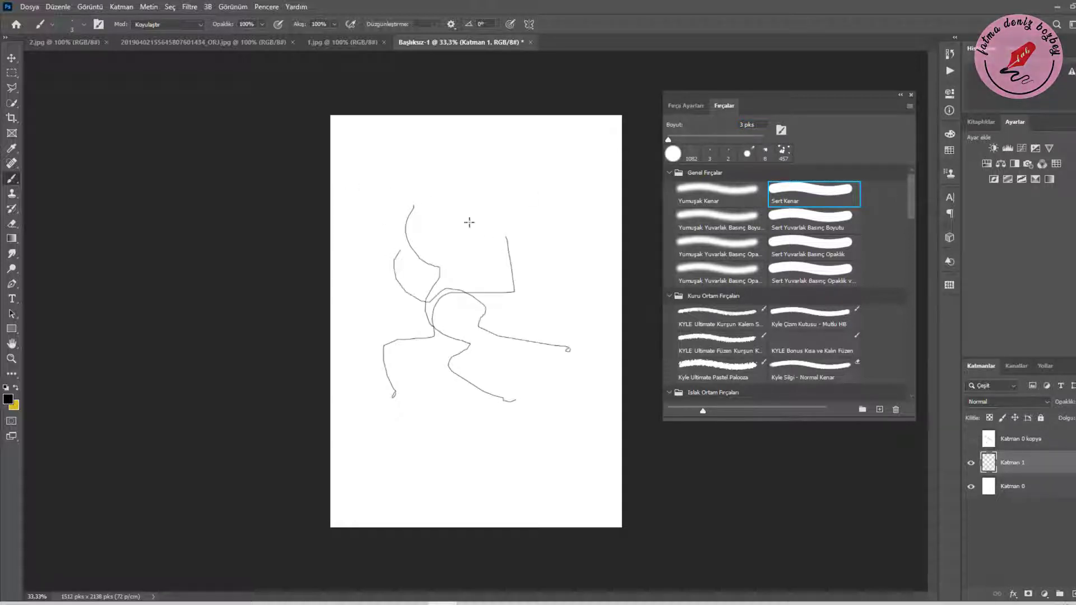
{"action": "left_click_drag", "start_coordinate": [469, 222], "coordinate": [483, 361]}
{"action": "left_click_drag", "start_coordinate": [509, 213], "coordinate": [435, 395]}
{"action": "left_click_drag", "start_coordinate": [441, 236], "coordinate": [560, 383]}
Define the second line drawing as a brush preset named ÇİZGİLER-2
{"action": "left_click", "coordinate": [58, 7]}
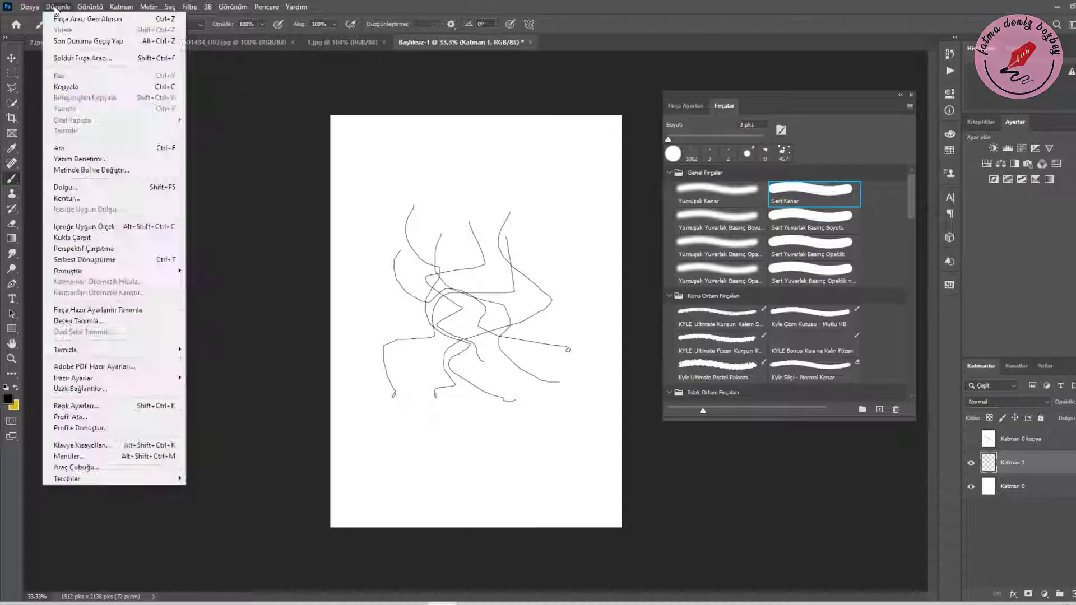
{"action": "left_click", "coordinate": [133, 309]}
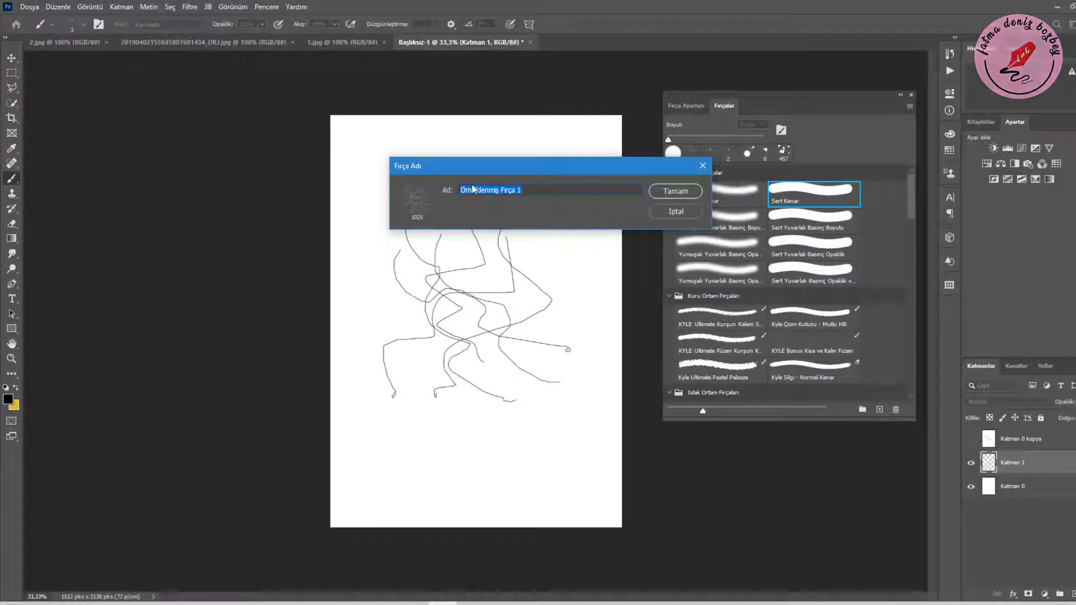
{"action": "type", "text": "ÇİZGİLER-2"}
{"action": "left_click", "coordinate": [675, 191]}
Reduce the ÇİZGİLER-2 brush size to 1 px
{"action": "left_click", "coordinate": [685, 105]}
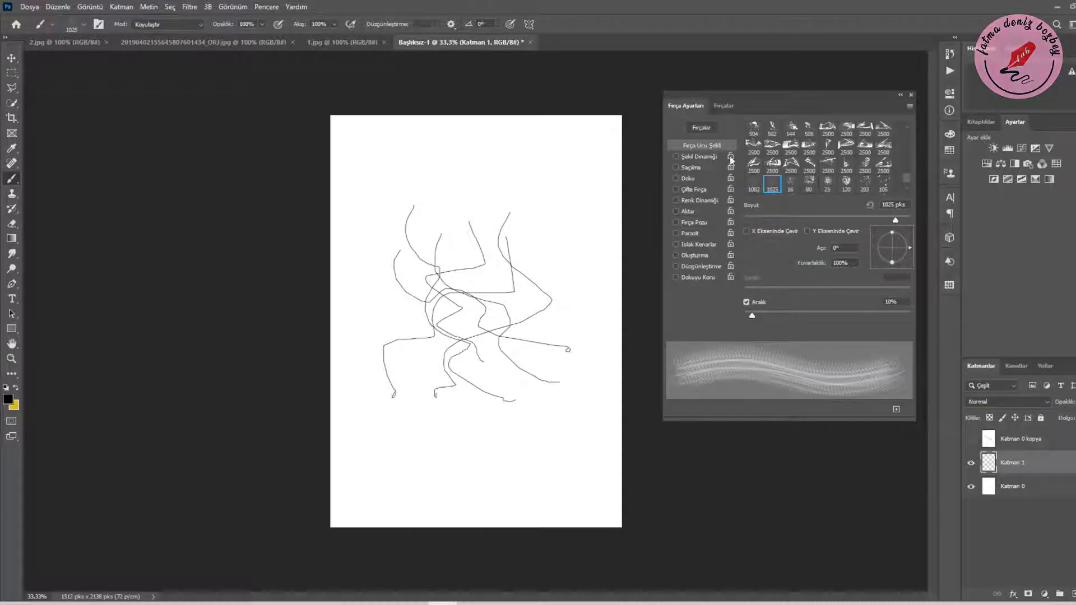
{"action": "left_click", "coordinate": [702, 128]}
{"action": "left_click_drag", "start_coordinate": [754, 139], "coordinate": [655, 137]}
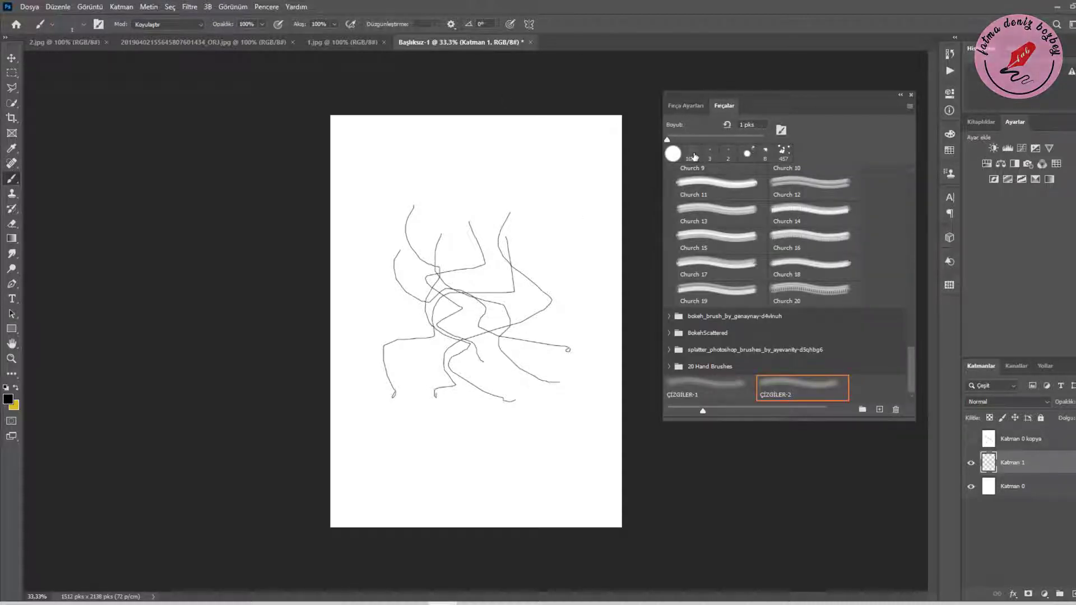
Add a layer above Katman 0 with Katman 1 hidden, and set the Sert Kenar brush to 3 px
{"action": "left_click", "coordinate": [1020, 489]}
{"action": "left_click", "coordinate": [1072, 594]}
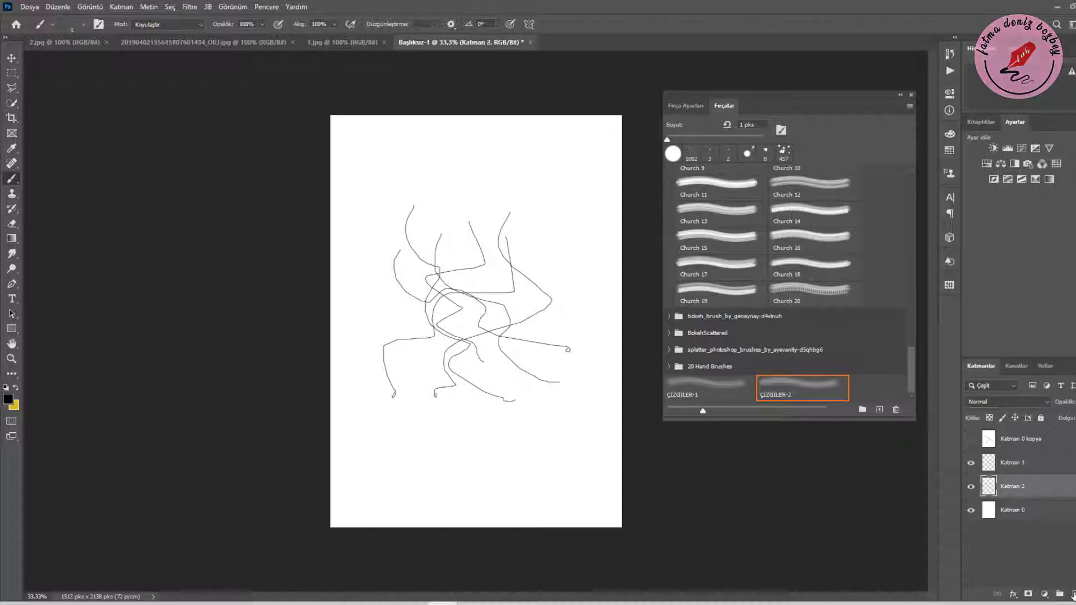
{"action": "left_click", "coordinate": [674, 154]}
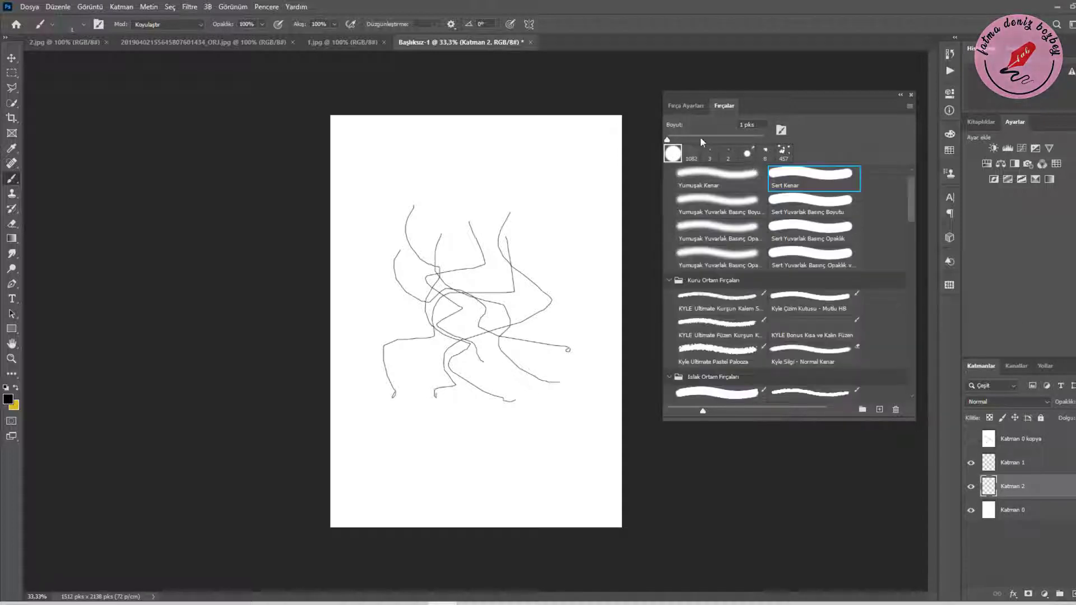
{"action": "left_click", "coordinate": [972, 464]}
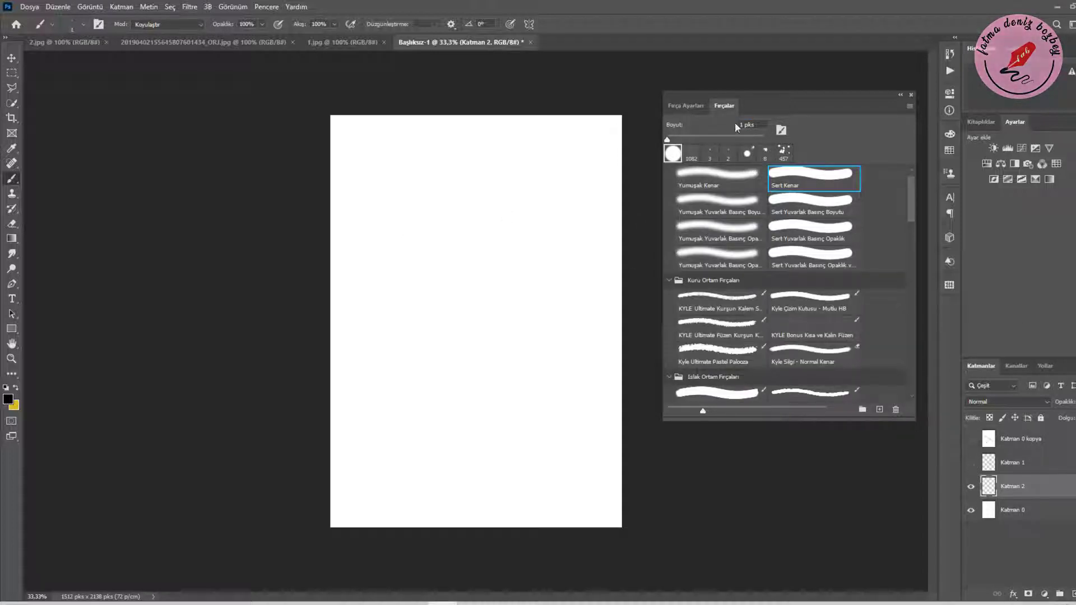
{"action": "type", "text": "3"}
{"action": "left_click", "coordinate": [50, 9]}
{"action": "left_click", "coordinate": [431, 215]}
Paint a third cluster of thin, zigzagging, crossing lines in the middle of the page on Katman 2
{"action": "mouse_move", "coordinate": [462, 219]}
{"action": "left_mouse_down"}
{"action": "mouse_move", "coordinate": [491, 255]}
{"action": "mouse_move", "coordinate": [430, 361]}
{"action": "left_mouse_up"}
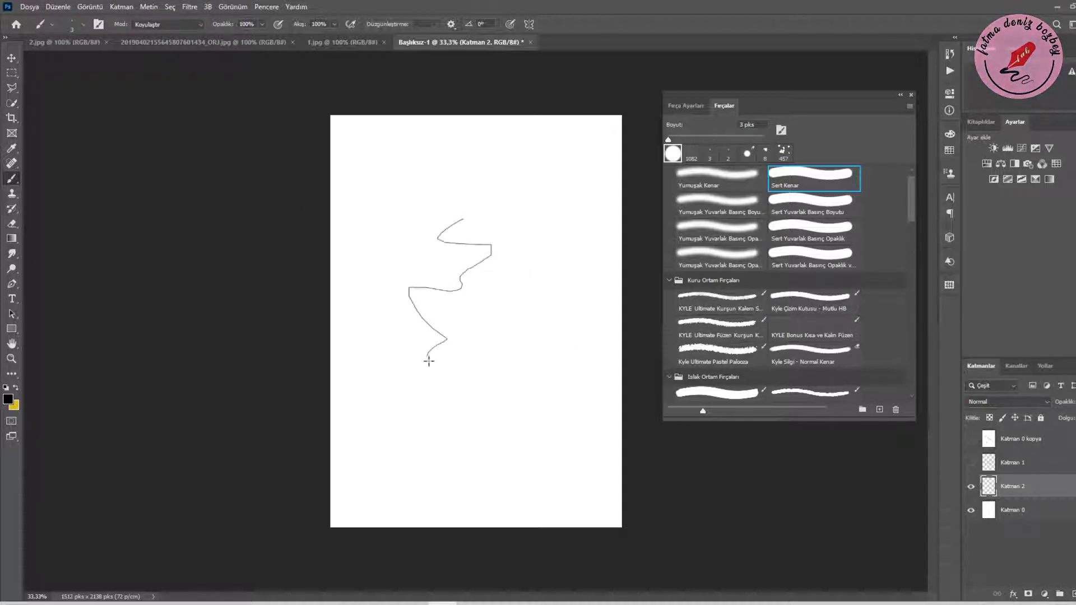
{"action": "mouse_move", "coordinate": [419, 229]}
{"action": "left_mouse_down"}
{"action": "mouse_move", "coordinate": [493, 273]}
{"action": "mouse_move", "coordinate": [562, 344]}
{"action": "left_mouse_up"}
{"action": "left_click_drag", "start_coordinate": [556, 275], "coordinate": [459, 414]}
{"action": "left_click_drag", "start_coordinate": [505, 223], "coordinate": [432, 371]}
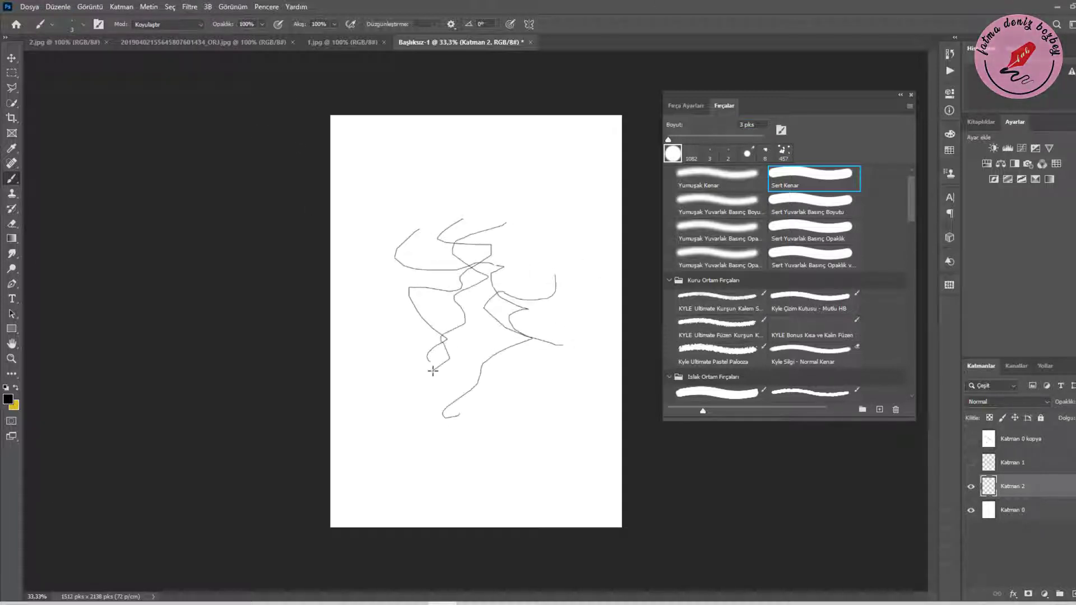
{"action": "left_click_drag", "start_coordinate": [392, 303], "coordinate": [516, 409]}
{"action": "left_click_drag", "start_coordinate": [434, 258], "coordinate": [470, 413]}
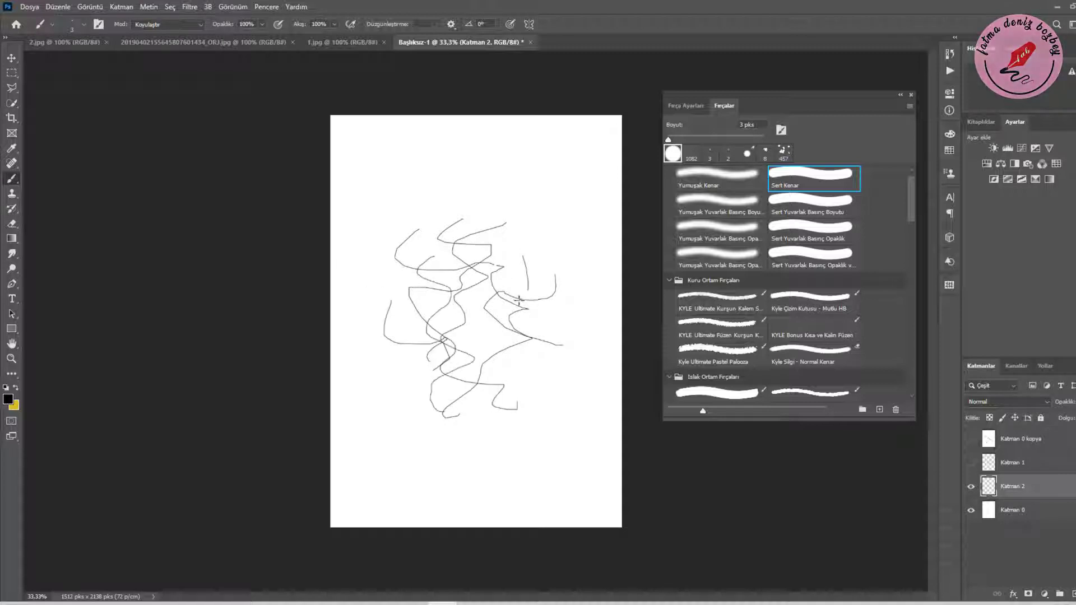
{"action": "left_click_drag", "start_coordinate": [522, 257], "coordinate": [527, 294]}
Define the third line drawing as a brush preset named ÇİZGİLER-3
{"action": "left_click", "coordinate": [57, 6]}
{"action": "left_click", "coordinate": [73, 303]}
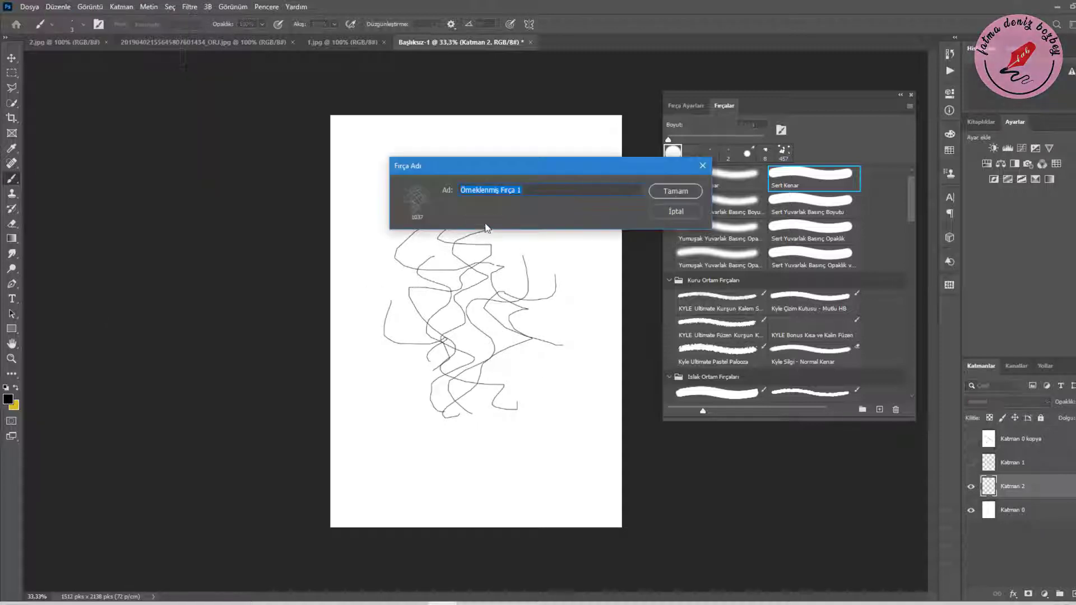
{"action": "type", "text": "ÇİZGİLER-3"}
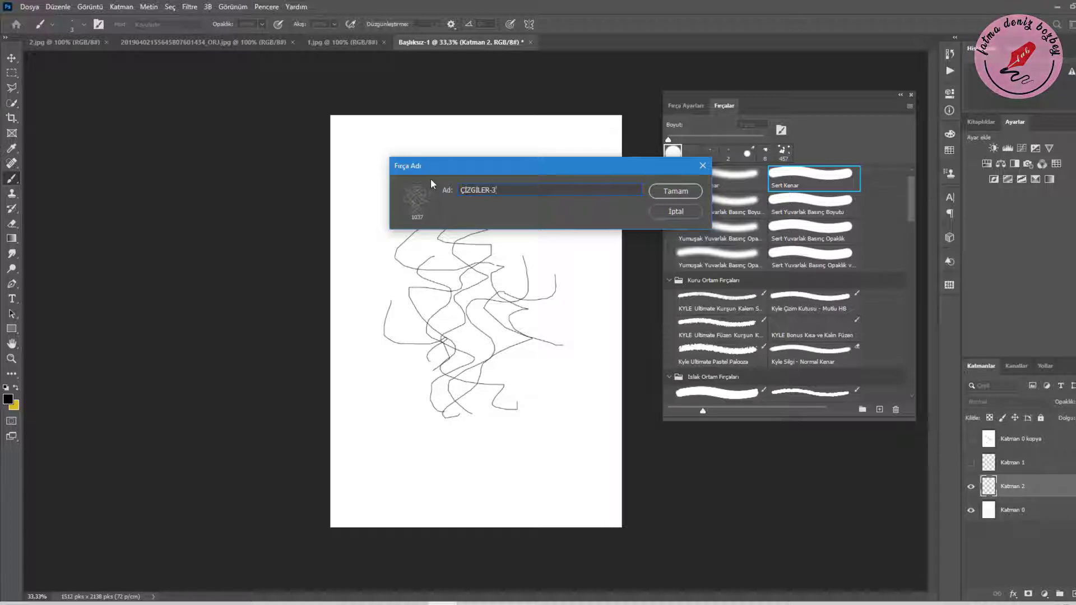
{"action": "left_click", "coordinate": [681, 194]}
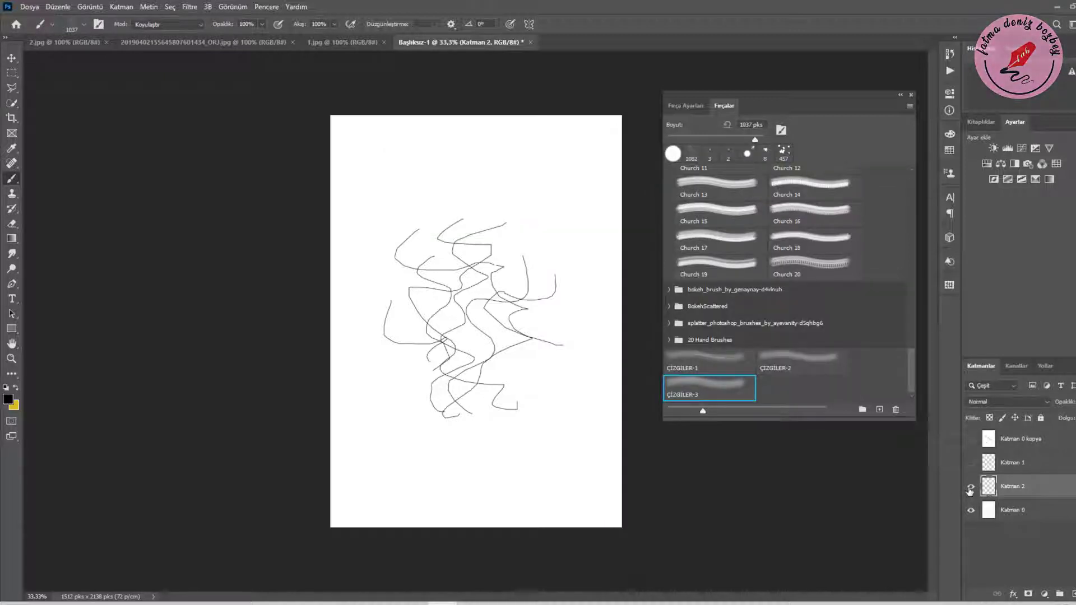
Hide the Katman 2 layer and add another empty layer directly above Katman 0
{"action": "left_click", "coordinate": [970, 491]}
{"action": "left_click", "coordinate": [1003, 510]}
{"action": "left_click", "coordinate": [1072, 595]}
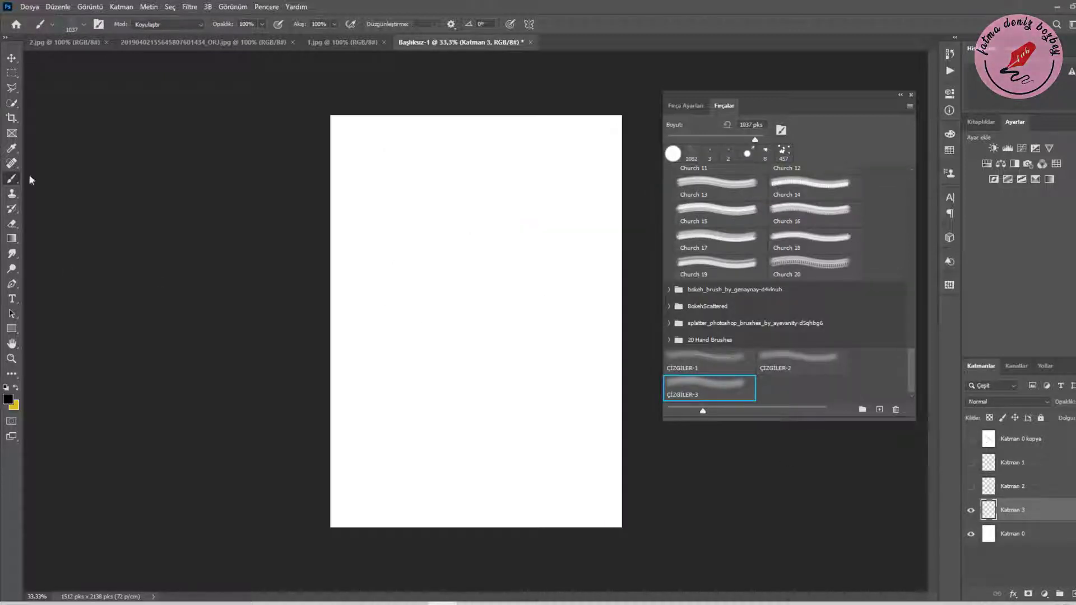
Paint a fourth cluster of thin, crossing lines diagonally across the page on Katman 3 with the Sert Kenar brush at 3 px
{"action": "left_click", "coordinate": [673, 153]}
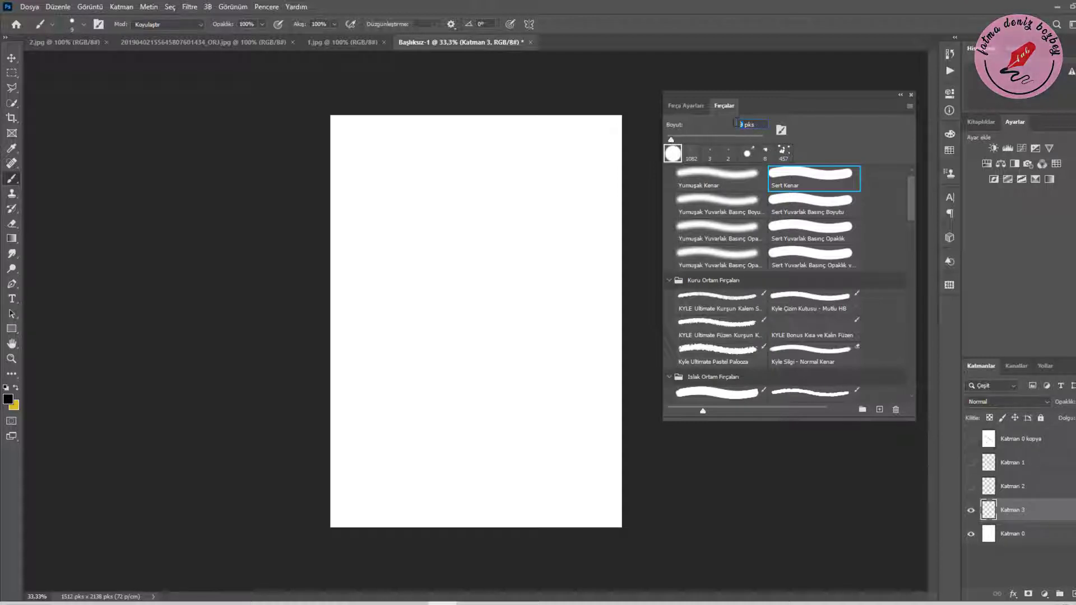
{"action": "type", "text": "3"}
{"action": "key", "text": "Return"}
{"action": "left_click_drag", "start_coordinate": [373, 181], "coordinate": [527, 436]}
{"action": "mouse_move", "coordinate": [386, 185]}
{"action": "left_mouse_down"}
{"action": "mouse_move", "coordinate": [398, 247]}
{"action": "mouse_move", "coordinate": [563, 481]}
{"action": "left_mouse_up"}
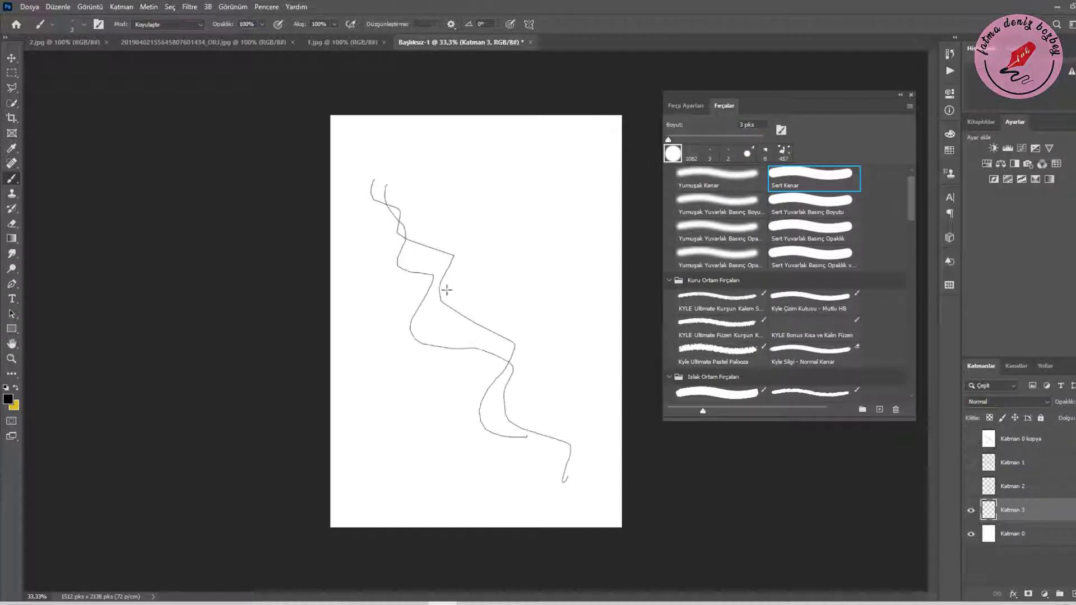
{"action": "mouse_move", "coordinate": [368, 147]}
{"action": "left_mouse_down"}
{"action": "mouse_move", "coordinate": [415, 184]}
{"action": "mouse_move", "coordinate": [524, 481]}
{"action": "left_mouse_up"}
{"action": "left_click_drag", "start_coordinate": [427, 200], "coordinate": [518, 412]}
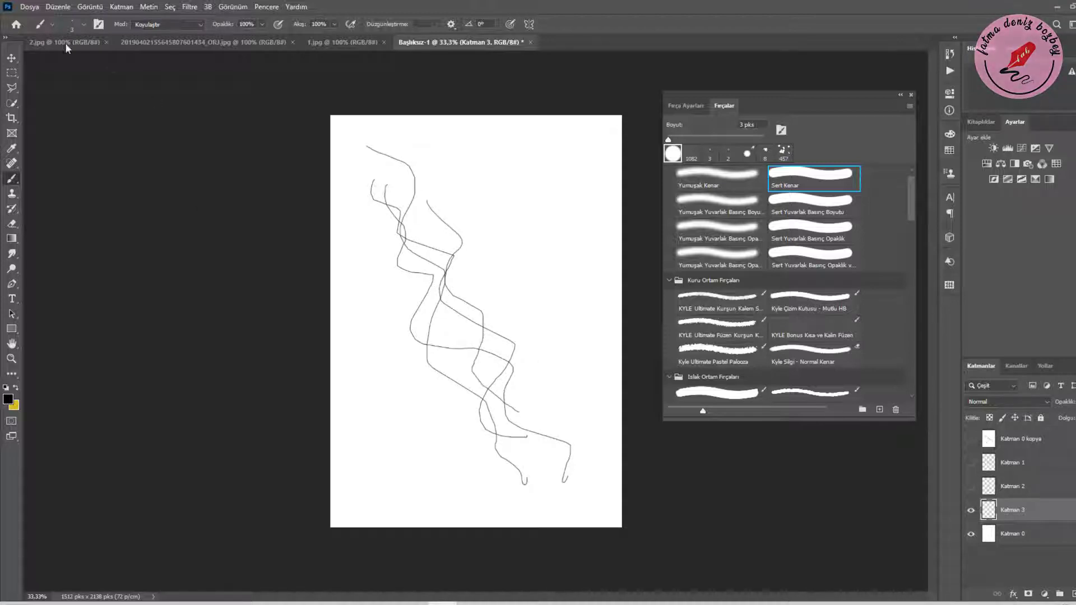
Define the fourth line drawing as a brush preset named ÇİZGİLER-4
{"action": "left_click", "coordinate": [58, 7]}
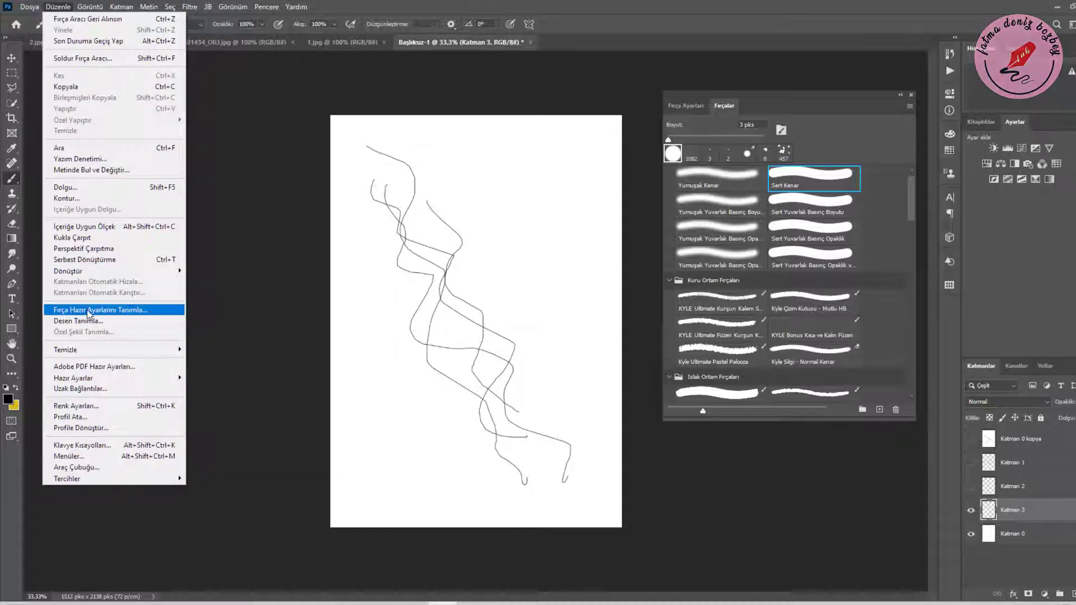
{"action": "left_click", "coordinate": [88, 312]}
{"action": "type", "text": "ÇİZGİLER-"}
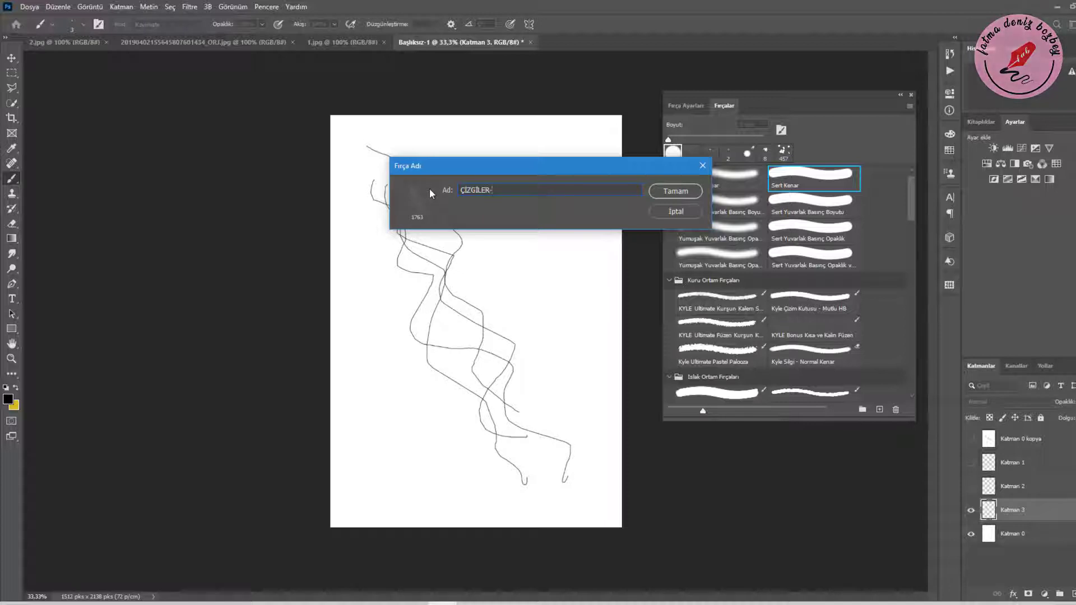
{"action": "type", "text": "4"}
{"action": "left_click", "coordinate": [676, 192]}
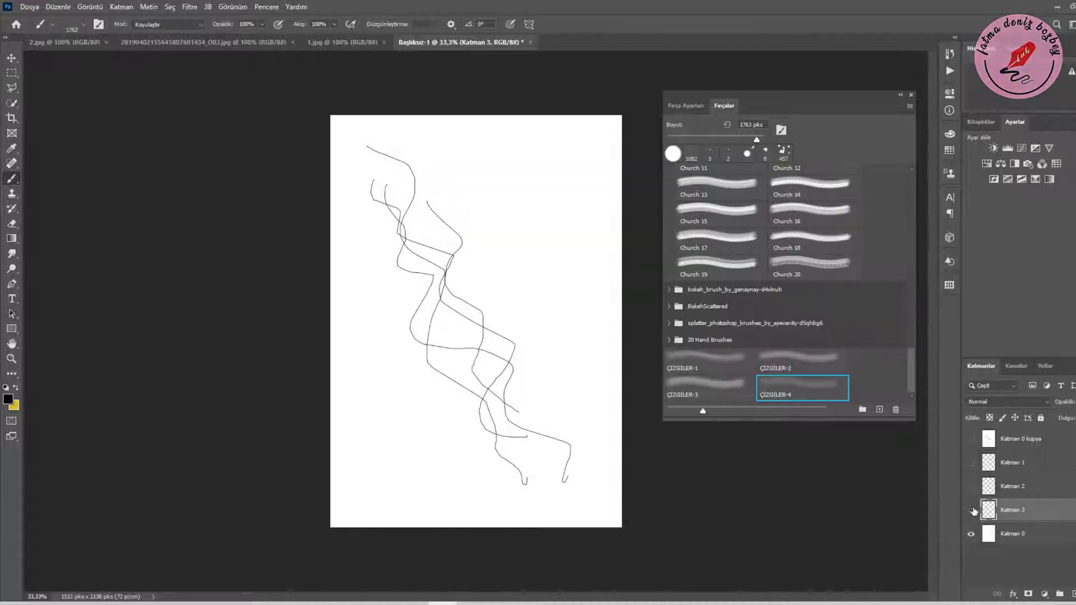
Hide Katman 3, add an empty layer directly above Katman 0, and set the Sert Kenar brush to 3 px
{"action": "left_click", "coordinate": [972, 510]}
{"action": "left_click", "coordinate": [1074, 594], "text": "ctrl"}
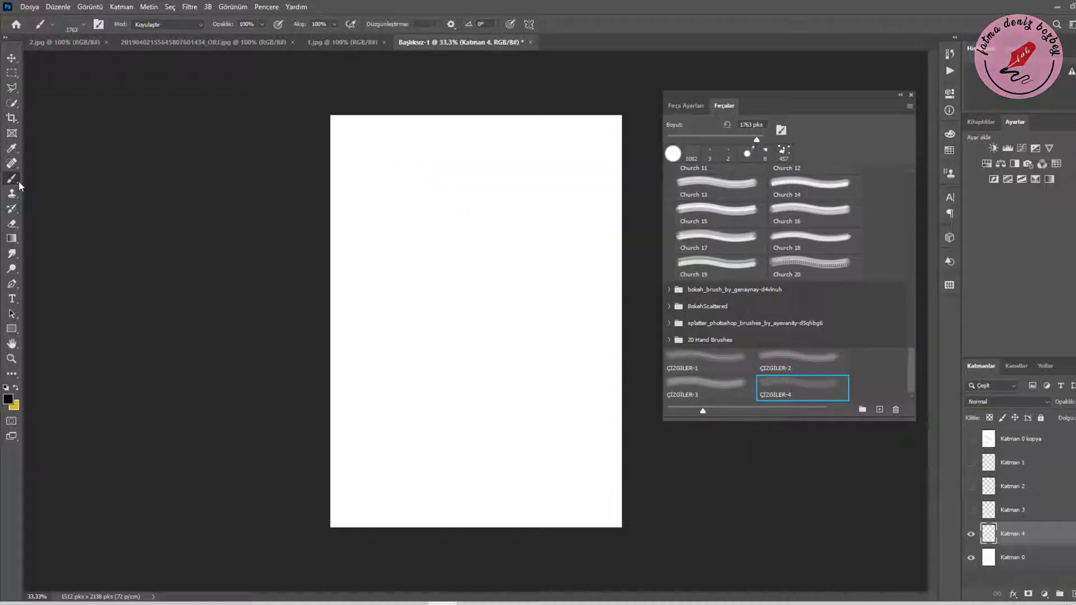
{"action": "left_click", "coordinate": [673, 153]}
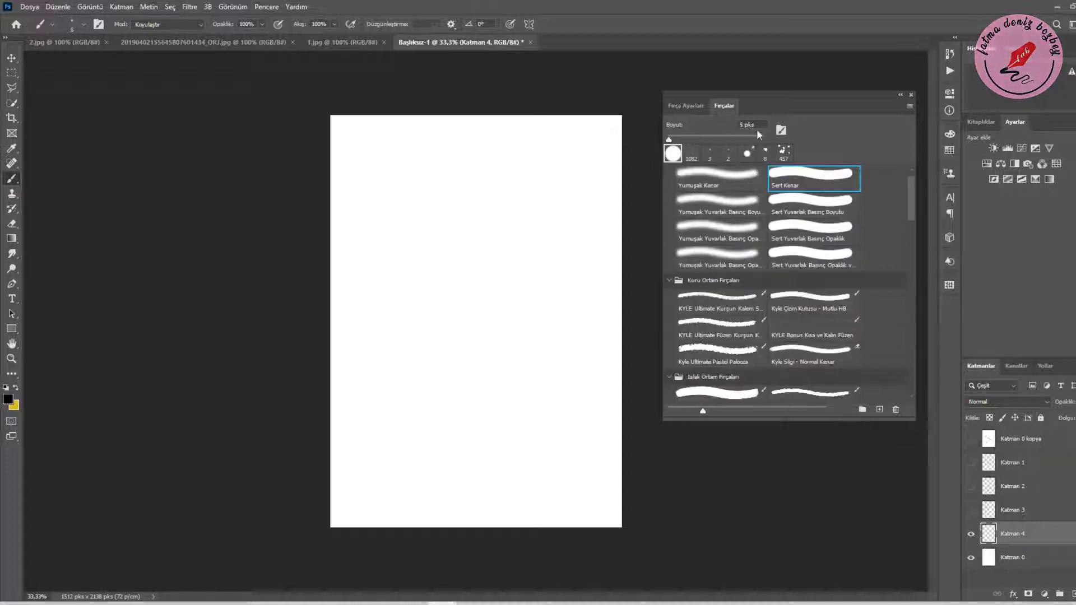
{"action": "left_click", "coordinate": [742, 123]}
{"action": "type", "text": "3"}
Paint a fifth cluster of four long, wavy, intertwining lines from the page's upper right to its lower left on Katman 4
{"action": "mouse_move", "coordinate": [565, 192]}
{"action": "left_mouse_down"}
{"action": "mouse_move", "coordinate": [510, 224]}
{"action": "mouse_move", "coordinate": [399, 450]}
{"action": "mouse_move", "coordinate": [435, 426]}
{"action": "mouse_move", "coordinate": [400, 467]}
{"action": "left_mouse_up"}
{"action": "mouse_move", "coordinate": [541, 181]}
{"action": "left_mouse_down"}
{"action": "mouse_move", "coordinate": [456, 278]}
{"action": "mouse_move", "coordinate": [365, 477]}
{"action": "left_mouse_up"}
{"action": "mouse_move", "coordinate": [500, 187]}
{"action": "left_mouse_down"}
{"action": "mouse_move", "coordinate": [486, 477]}
{"action": "mouse_move", "coordinate": [476, 493]}
{"action": "left_mouse_up"}
{"action": "mouse_move", "coordinate": [590, 202]}
{"action": "left_mouse_down"}
{"action": "mouse_move", "coordinate": [505, 252]}
{"action": "mouse_move", "coordinate": [406, 490]}
{"action": "left_mouse_up"}
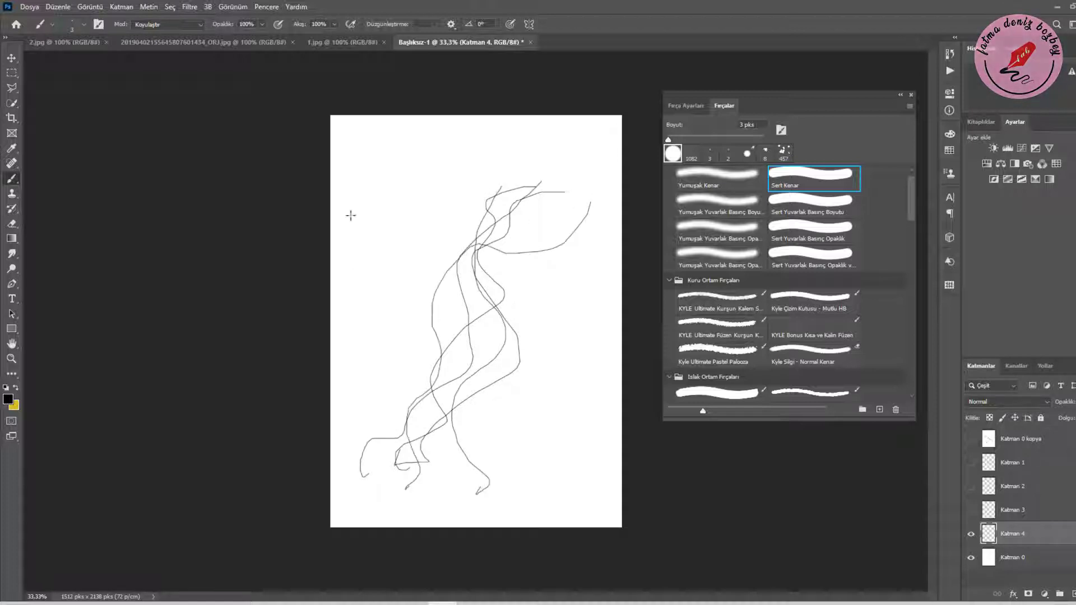
Define the fifth line drawing as a brush preset named ÇİZGİLER-5
{"action": "left_click", "coordinate": [59, 7]}
{"action": "left_click", "coordinate": [101, 310]}
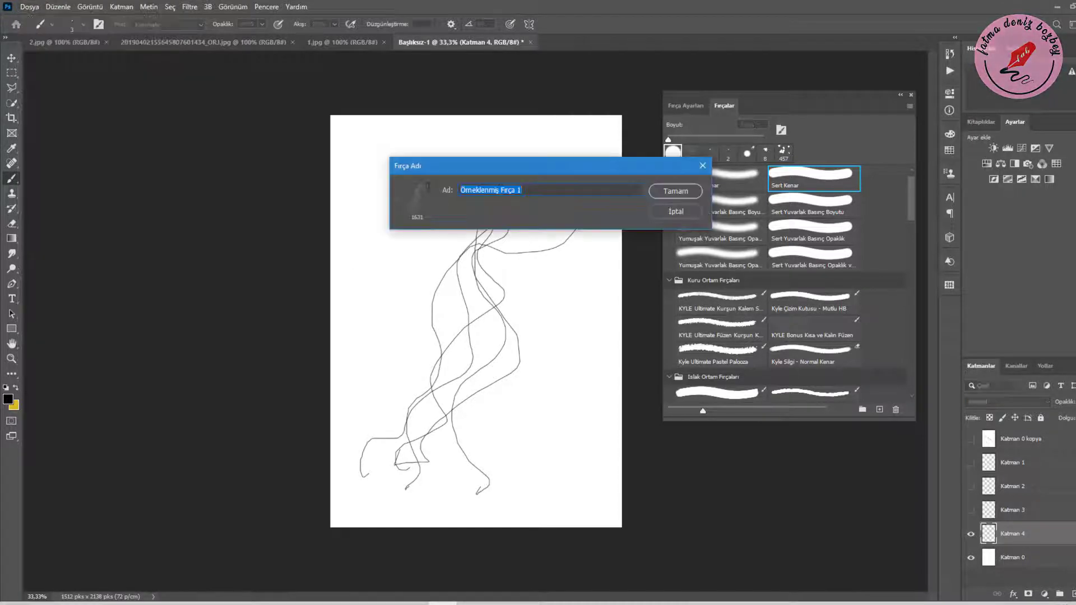
{"action": "type", "text": "ÇİZGİLER-5"}
{"action": "left_click", "coordinate": [667, 190]}
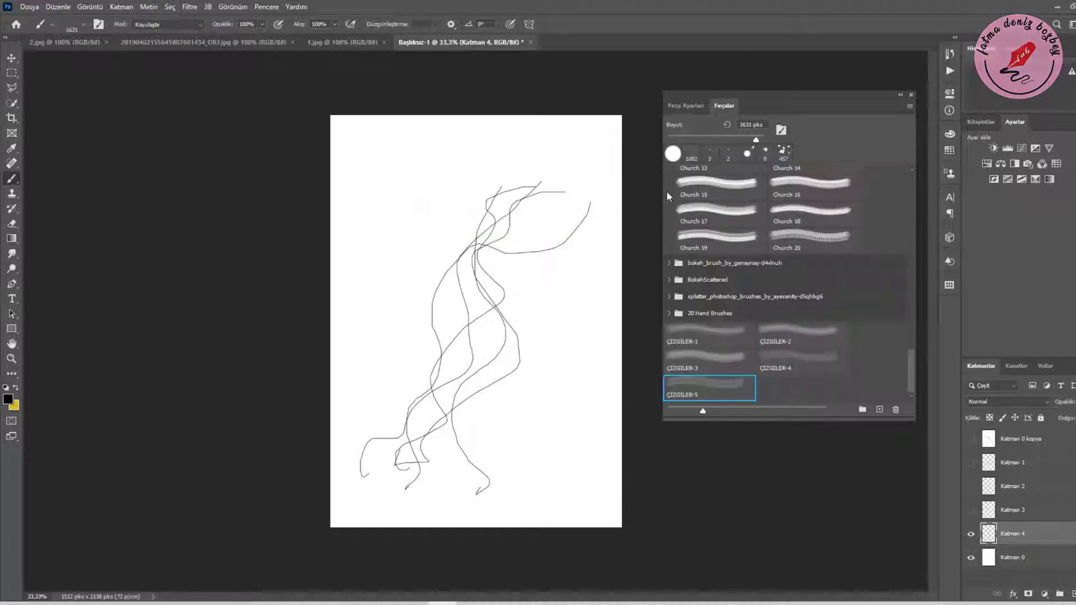
Hide Katman 4, show the three uppermost line layers, and merge Katman 0 kopya, Katman 1 and Katman 2
{"action": "left_click", "coordinate": [971, 535]}
{"action": "left_click_drag", "start_coordinate": [971, 486], "coordinate": [972, 439]}
{"action": "left_click", "coordinate": [1016, 440]}
{"action": "left_click", "coordinate": [1017, 465], "text": "shift"}
{"action": "left_click", "coordinate": [1016, 486], "text": "shift"}
{"action": "right_click", "coordinate": [1016, 487]}
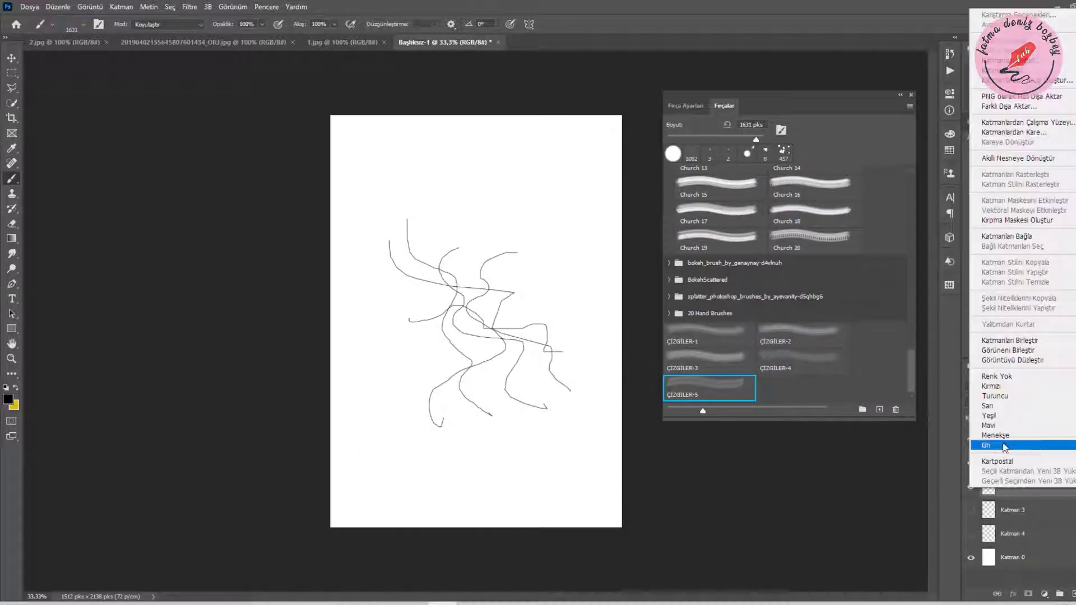
{"action": "left_click", "coordinate": [1030, 446]}
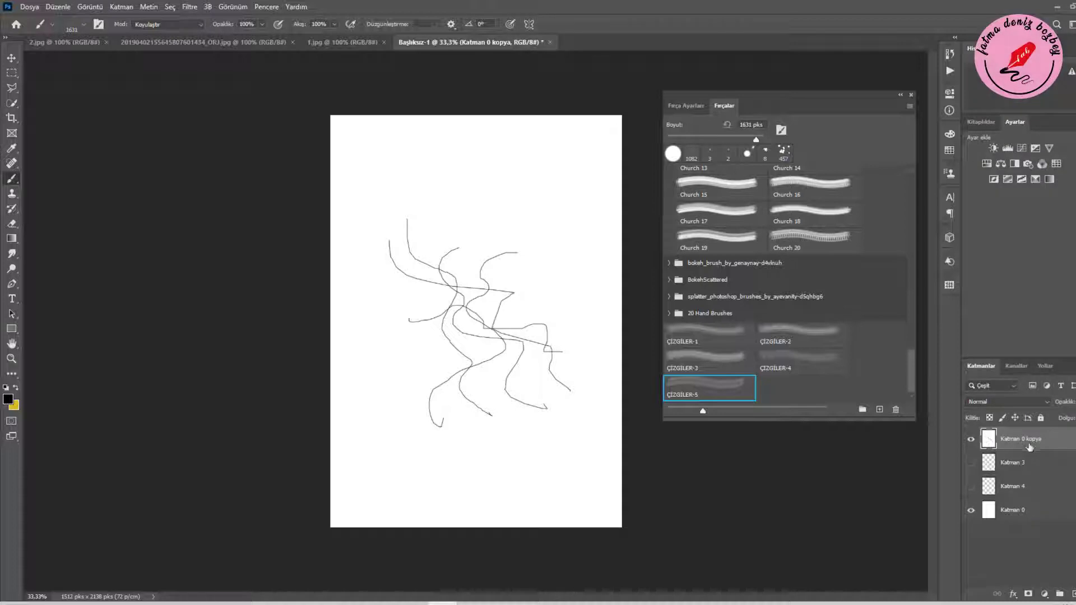
Define the merged line drawing as a brush preset named TÜM ÇİZGİLER-6
{"action": "left_click", "coordinate": [58, 6]}
{"action": "left_click", "coordinate": [89, 310]}
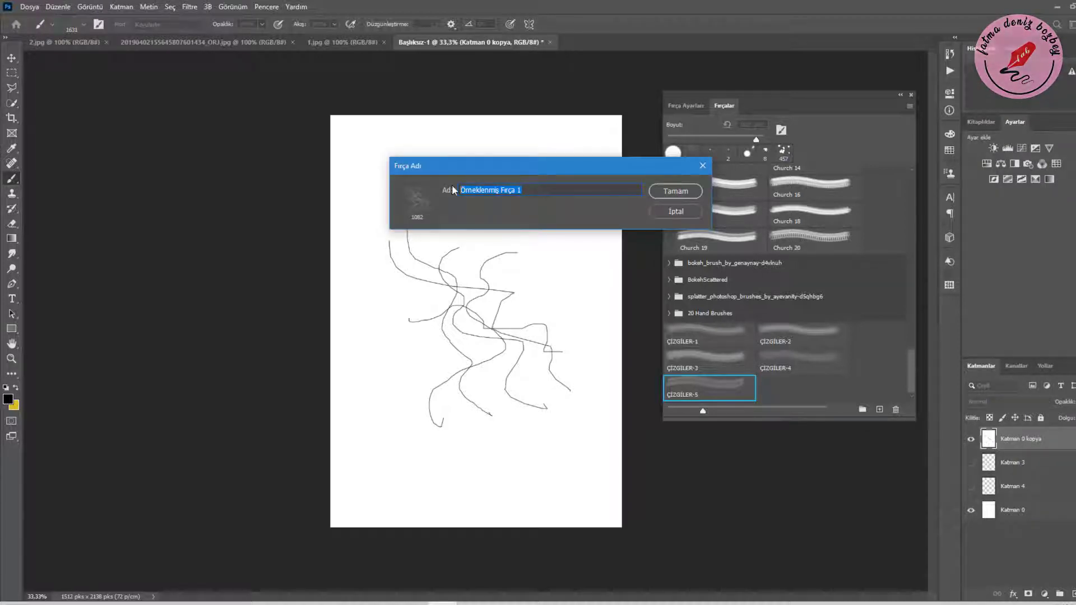
{"action": "type", "text": "TÜM ÇİZGİLER-6"}
{"action": "left_click", "coordinate": [676, 191]}
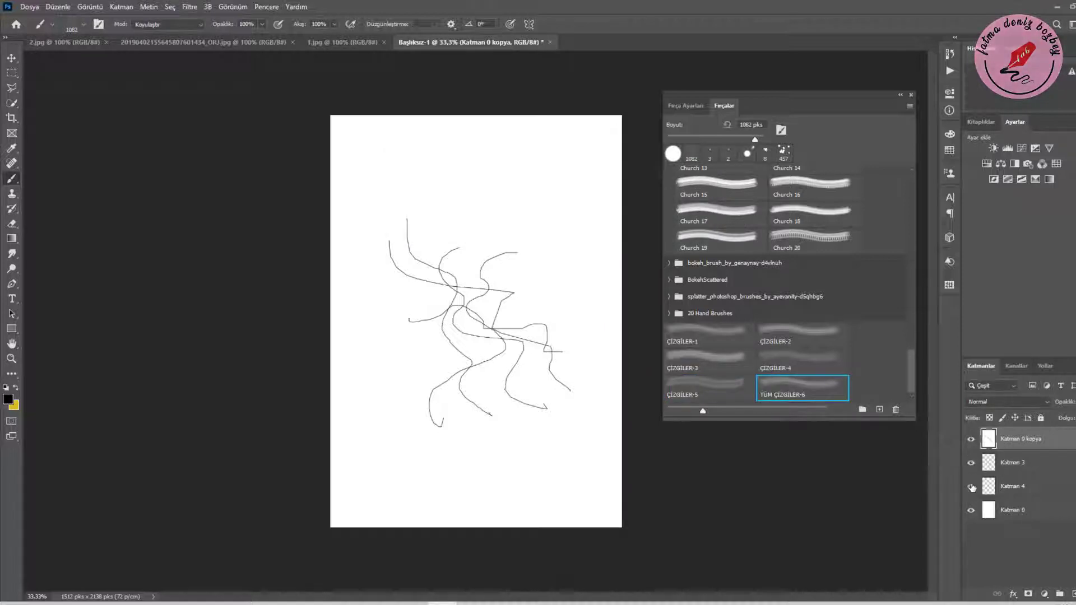
Delete the Katman 0 kopya, Katman 3 and Katman 4 layers, keeping only Katman 0
{"action": "left_click", "coordinate": [978, 463], "text": "shift"}
{"action": "left_click", "coordinate": [978, 486], "text": "shift"}
{"action": "key", "text": "Delete"}
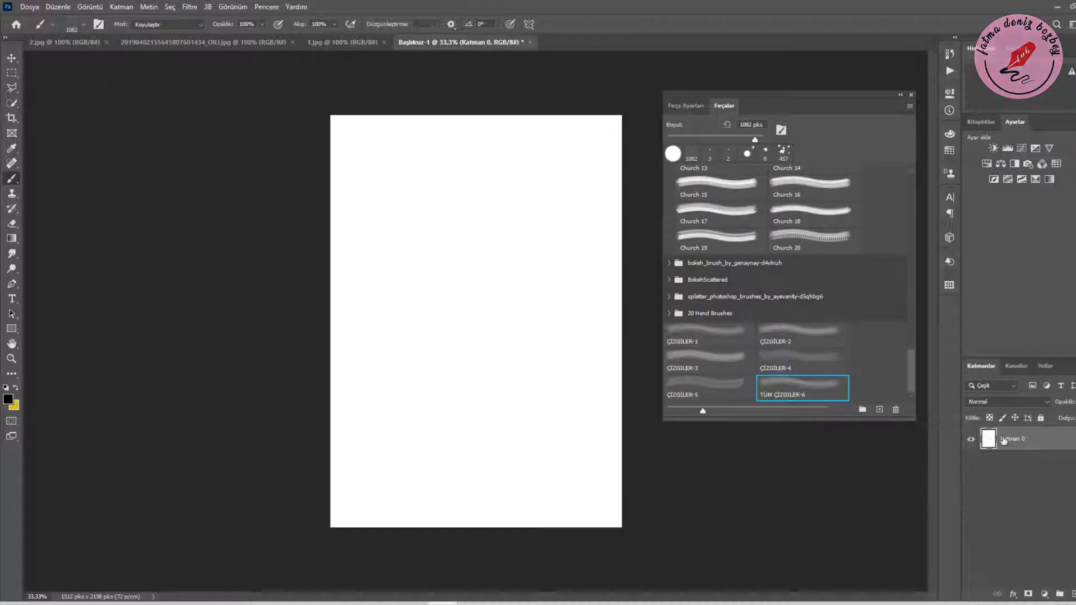
Add a gradient fill layer above Katman 0 and change the gradient's black color stop to dark grey-brown 3b3535
{"action": "left_click", "coordinate": [1044, 594]}
{"action": "left_click", "coordinate": [1048, 401]}
{"action": "left_click_drag", "start_coordinate": [547, 142], "coordinate": [858, 142]}
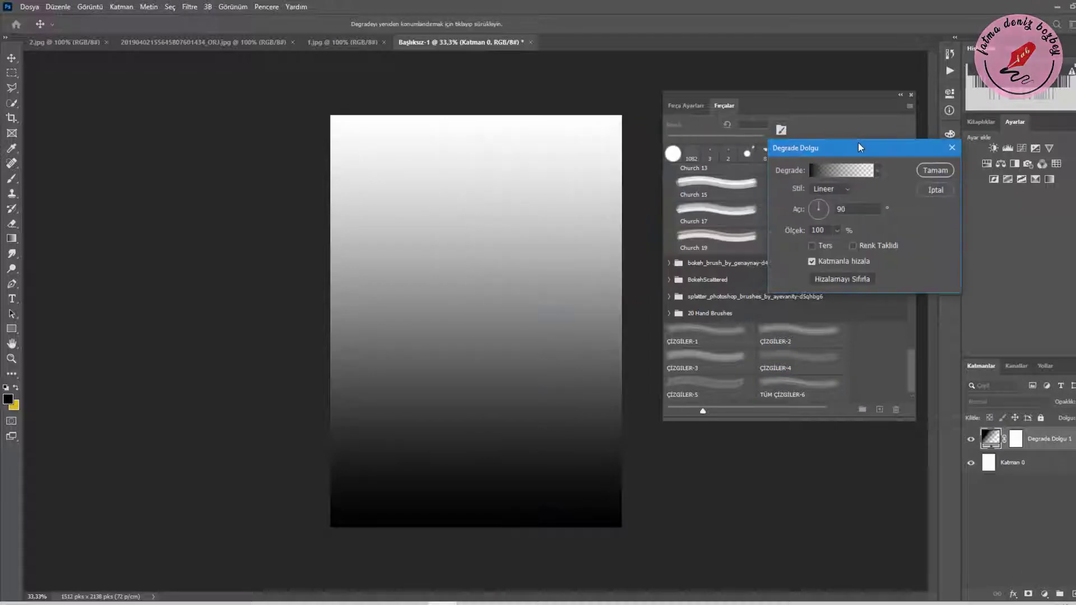
{"action": "left_click", "coordinate": [821, 175]}
{"action": "double_click", "coordinate": [435, 306]}
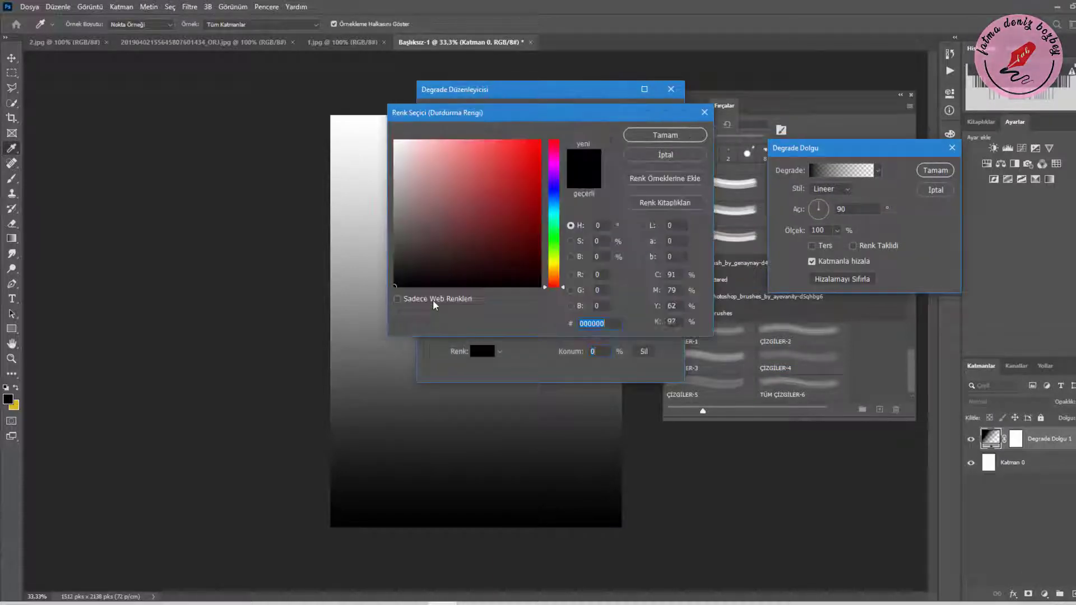
{"action": "mouse_move", "coordinate": [407, 263]}
{"action": "left_mouse_down"}
{"action": "mouse_move", "coordinate": [402, 244]}
{"action": "mouse_move", "coordinate": [407, 252]}
{"action": "left_mouse_up"}
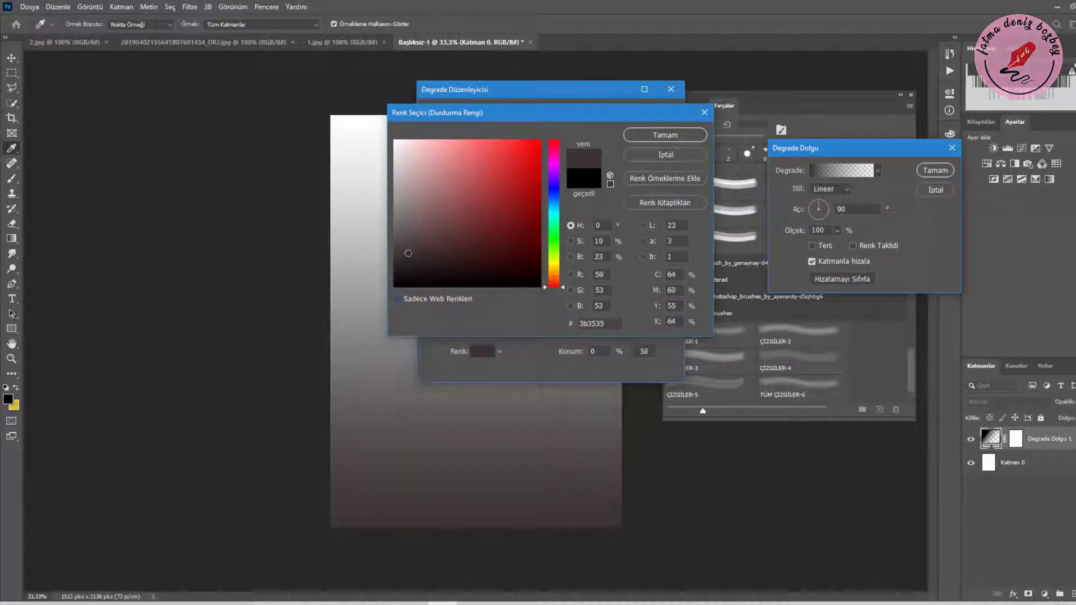
{"action": "left_click", "coordinate": [652, 136]}
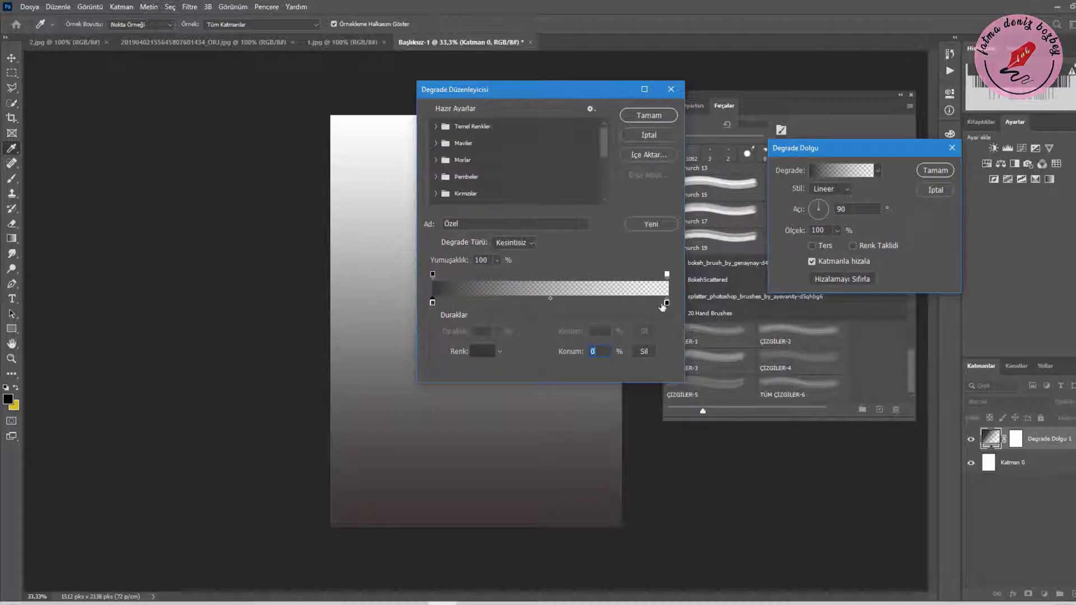
{"action": "left_click", "coordinate": [649, 115]}
Make the gradient fill radial and reversed with a 70° angle, and apply it
{"action": "left_click", "coordinate": [846, 189]}
{"action": "left_click", "coordinate": [837, 209]}
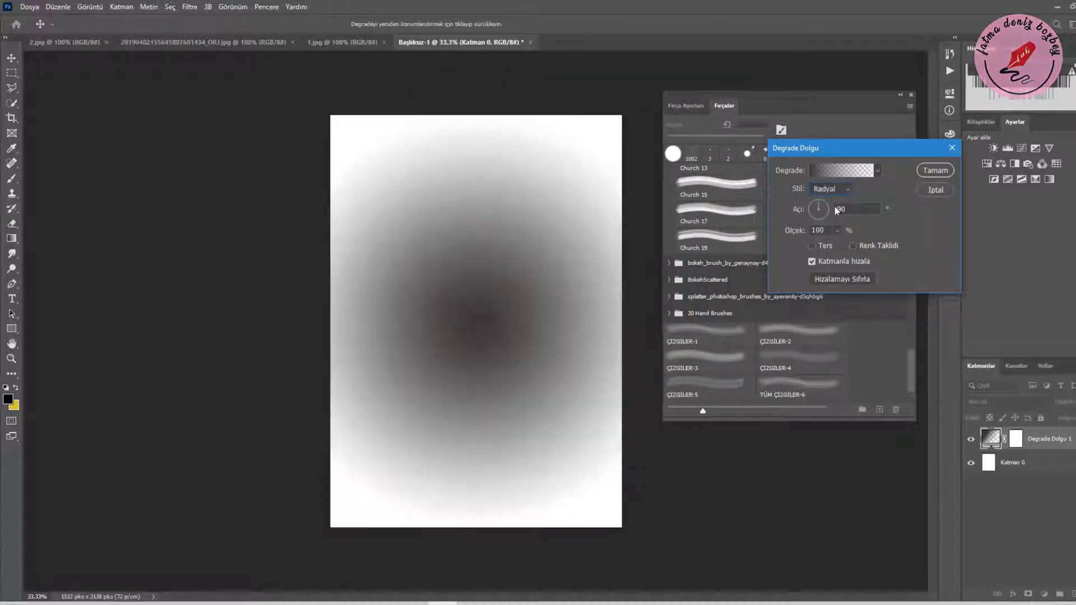
{"action": "left_click", "coordinate": [812, 245]}
{"action": "left_click", "coordinate": [840, 209]}
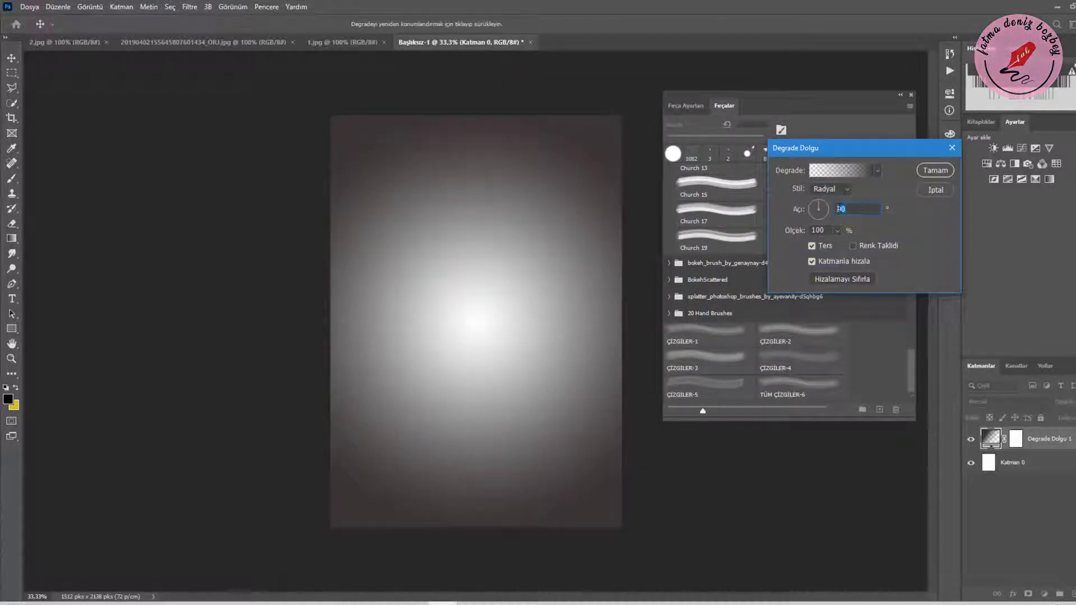
{"action": "type", "text": "70"}
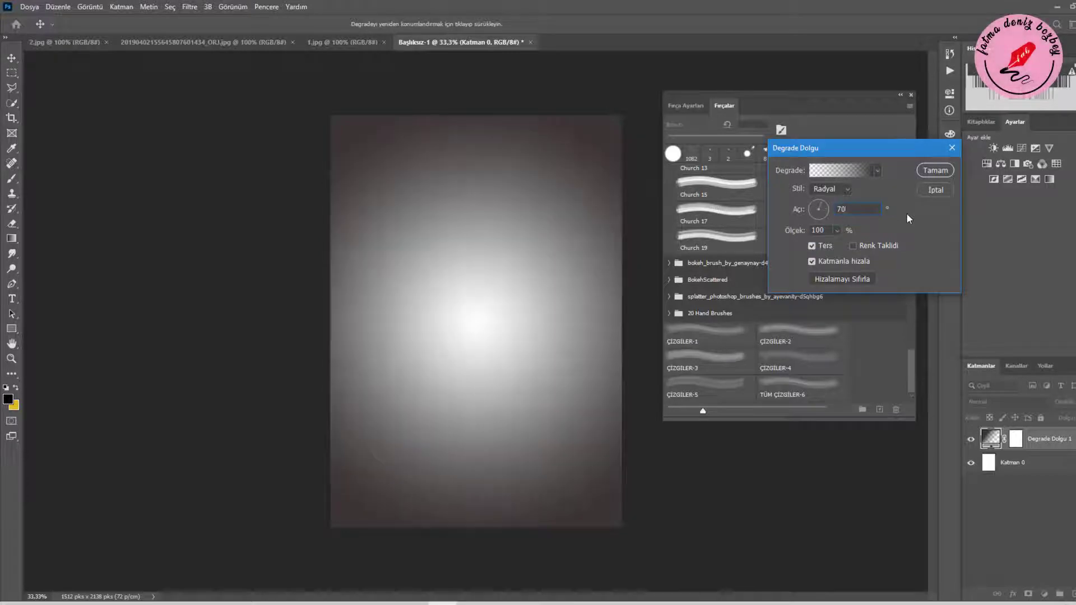
{"action": "left_click", "coordinate": [937, 171]}
Add an empty layer above the gradient fill, convert it to a smart object, and open its contents for editing
{"action": "left_click", "coordinate": [1059, 593]}
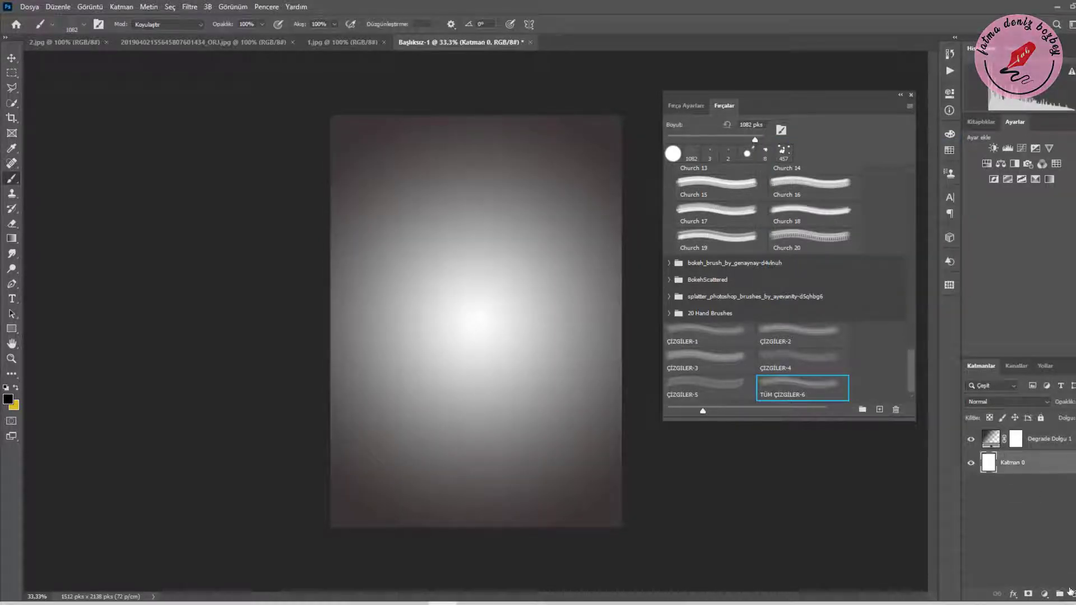
{"action": "right_click", "coordinate": [988, 443]}
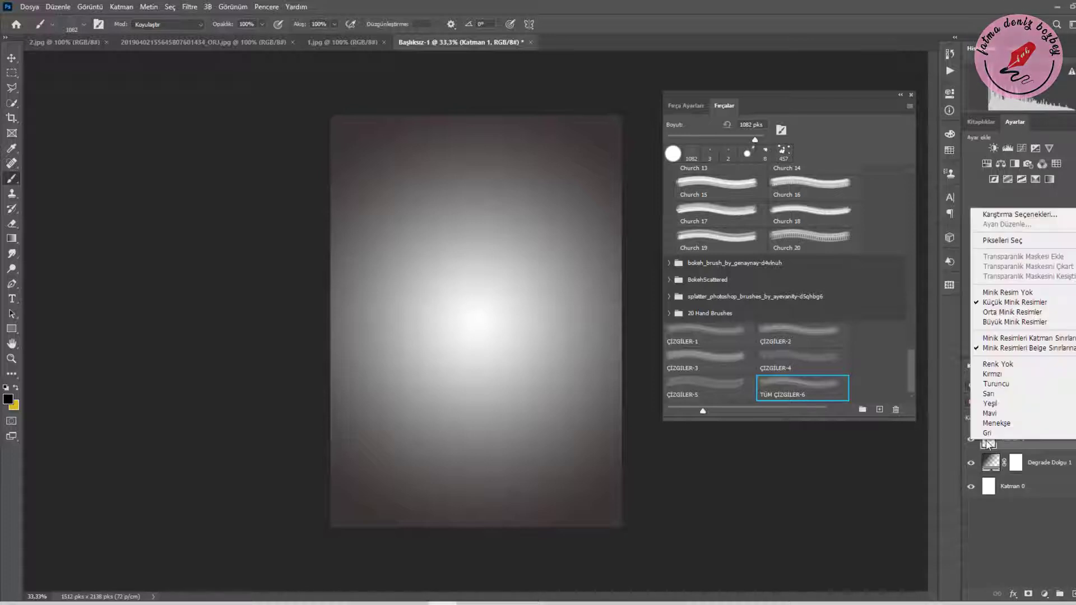
{"action": "left_click", "coordinate": [1020, 458]}
{"action": "right_click", "coordinate": [1018, 440]}
{"action": "left_click", "coordinate": [947, 275]}
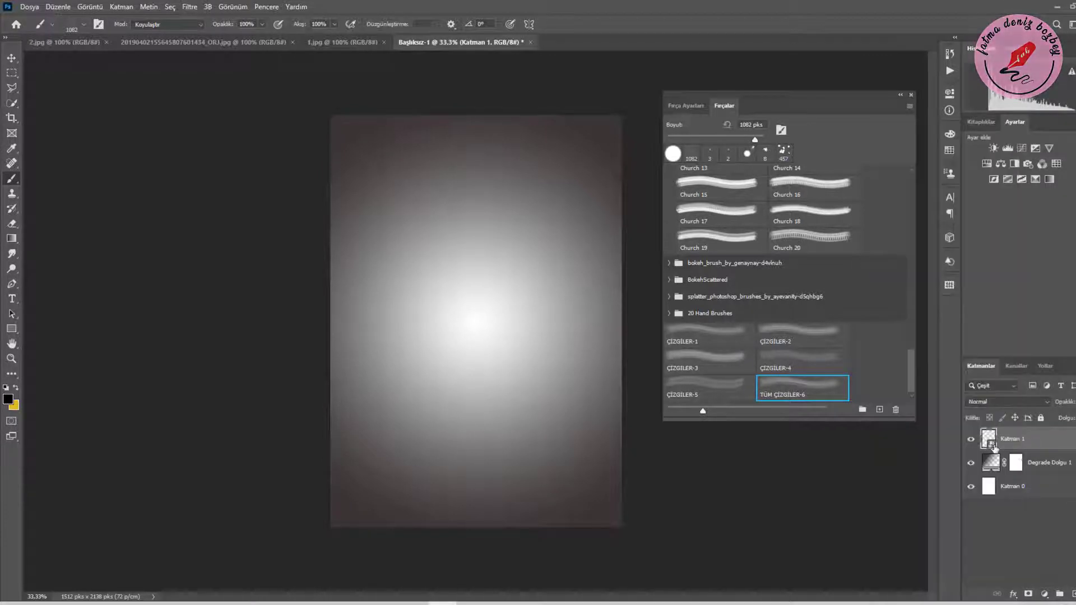
{"action": "double_click", "coordinate": [991, 442]}
Switch to the 1.jpg document and take the whole portrait photo to the clipboard
{"action": "left_click", "coordinate": [29, 7]}
{"action": "left_click", "coordinate": [33, 31]}
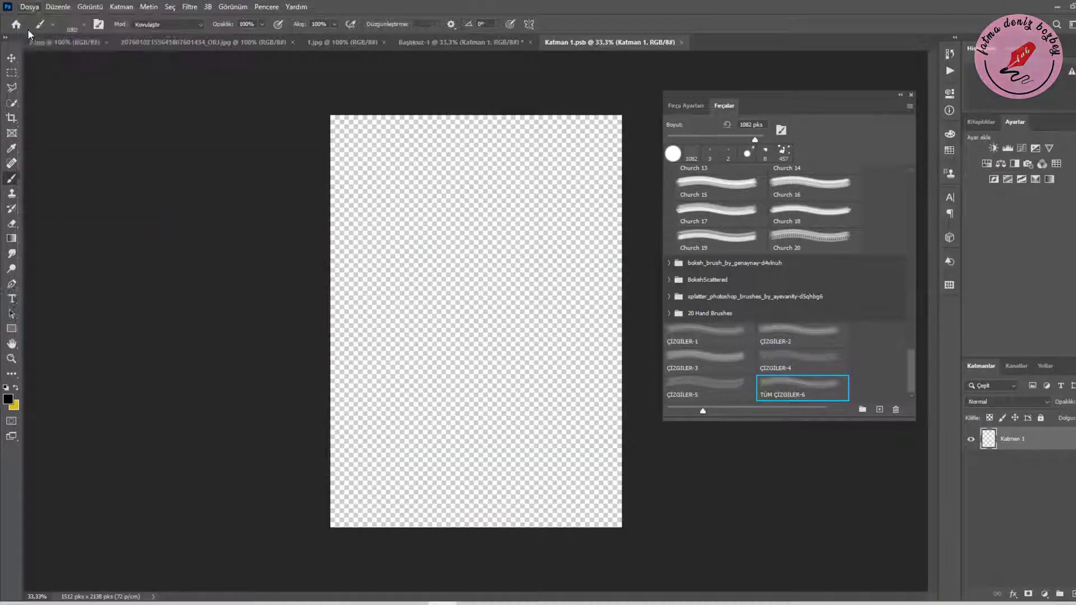
{"action": "left_click", "coordinate": [250, 104]}
{"action": "left_click", "coordinate": [451, 313]}
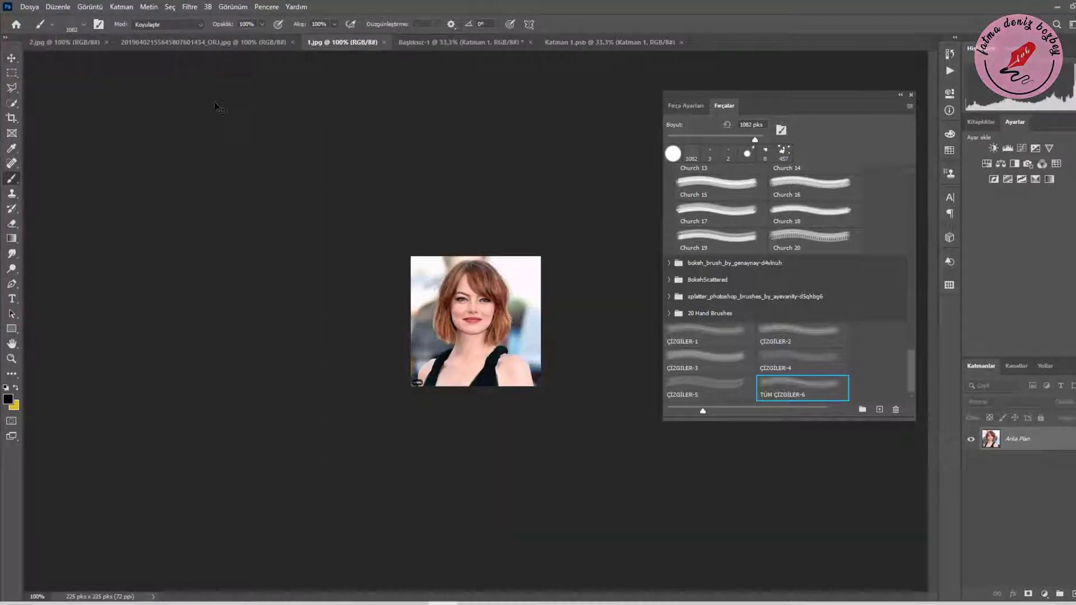
{"action": "key", "text": "ctrl+u"}
{"action": "key", "text": "Escape"}
{"action": "key", "text": "ctrl+BackSpace"}
Return to the Katman 1.psb document and paste the portrait photo onto its empty layer
{"action": "left_click", "coordinate": [434, 45]}
{"action": "left_click", "coordinate": [204, 43]}
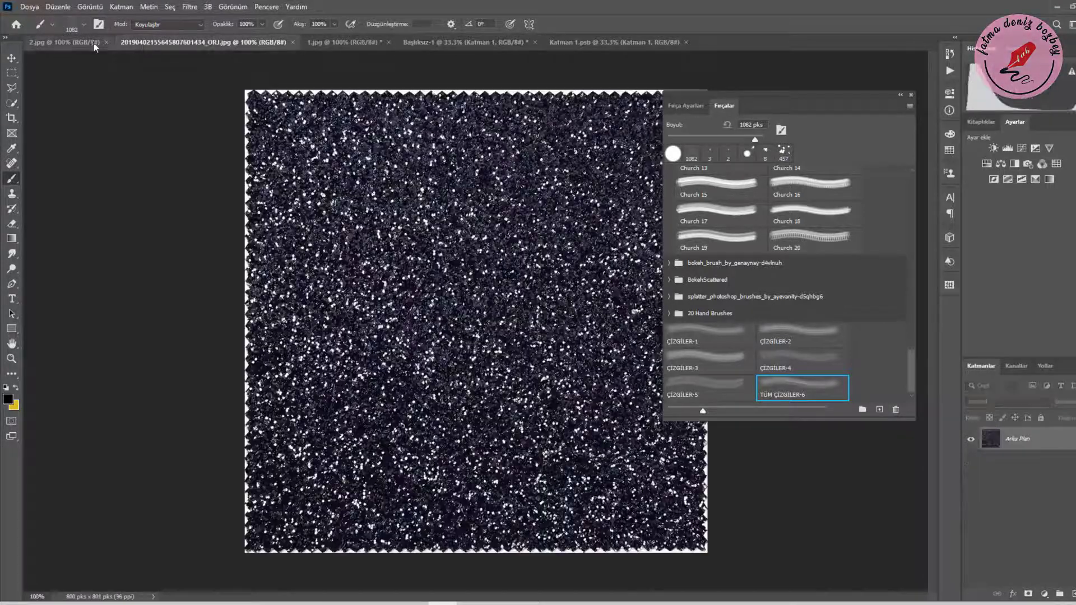
{"action": "left_click", "coordinate": [345, 43]}
{"action": "left_click", "coordinate": [465, 42]}
{"action": "left_click", "coordinate": [593, 43]}
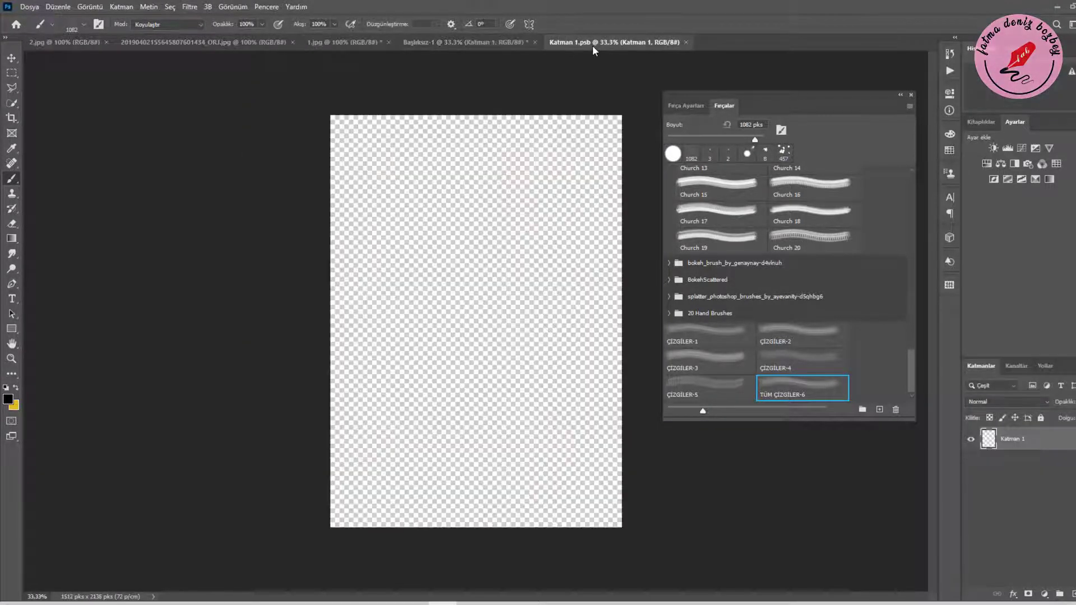
{"action": "left_click", "coordinate": [58, 7]}
{"action": "left_click", "coordinate": [62, 108]}
Scale the pasted portrait to about 972% with Free Transform and move it to cover the whole canvas
{"action": "left_click", "coordinate": [83, 7]}
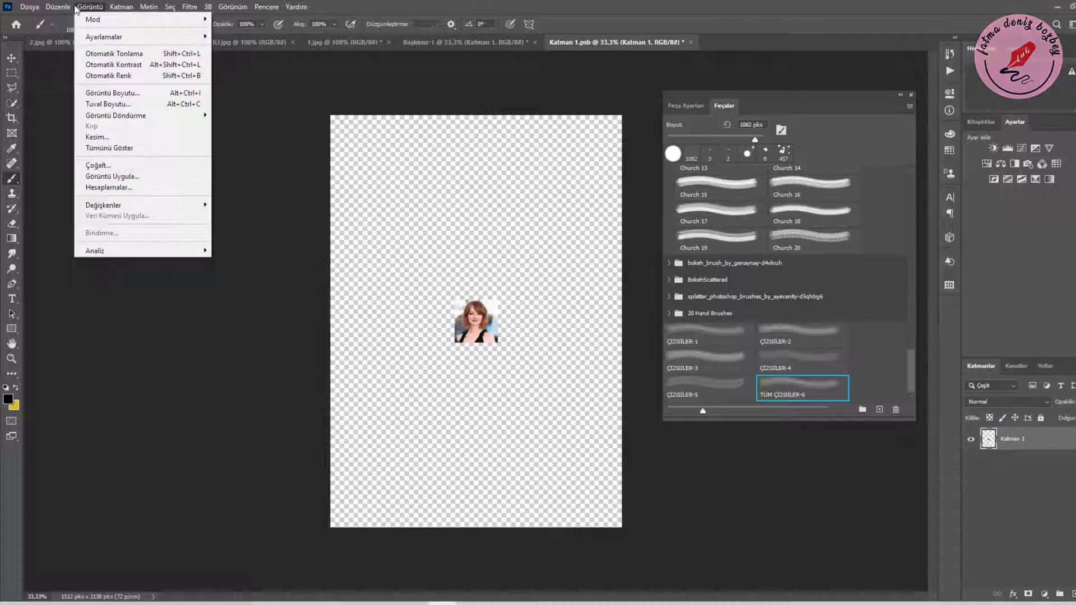
{"action": "mouse_move", "coordinate": [73, 10]}
{"action": "left_click", "coordinate": [90, 261]}
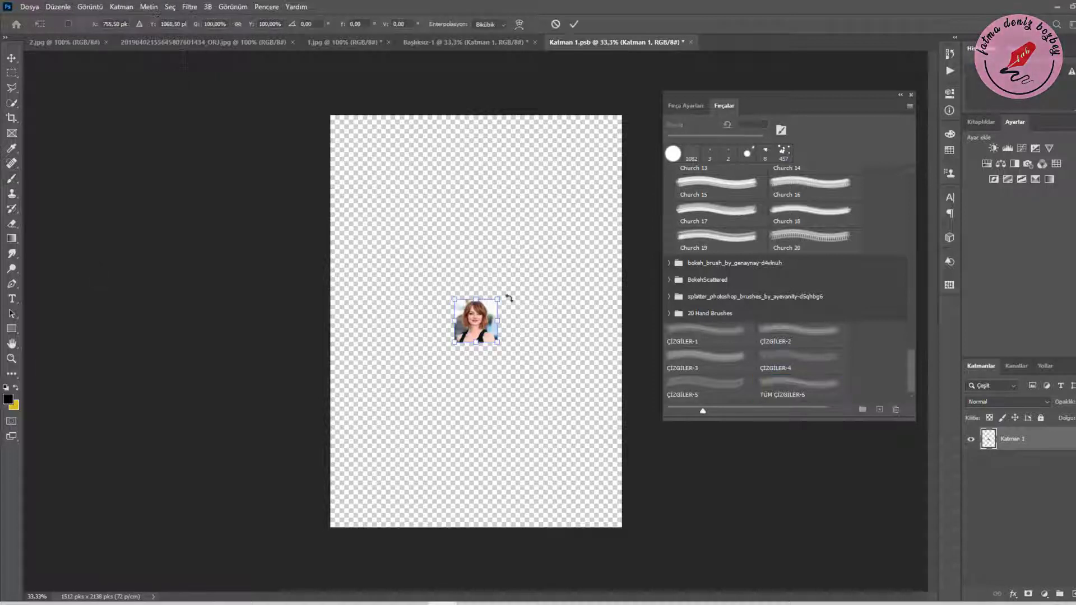
{"action": "left_click_drag", "start_coordinate": [498, 301], "coordinate": [635, 161]}
{"action": "left_click_drag", "start_coordinate": [452, 342], "coordinate": [214, 582]}
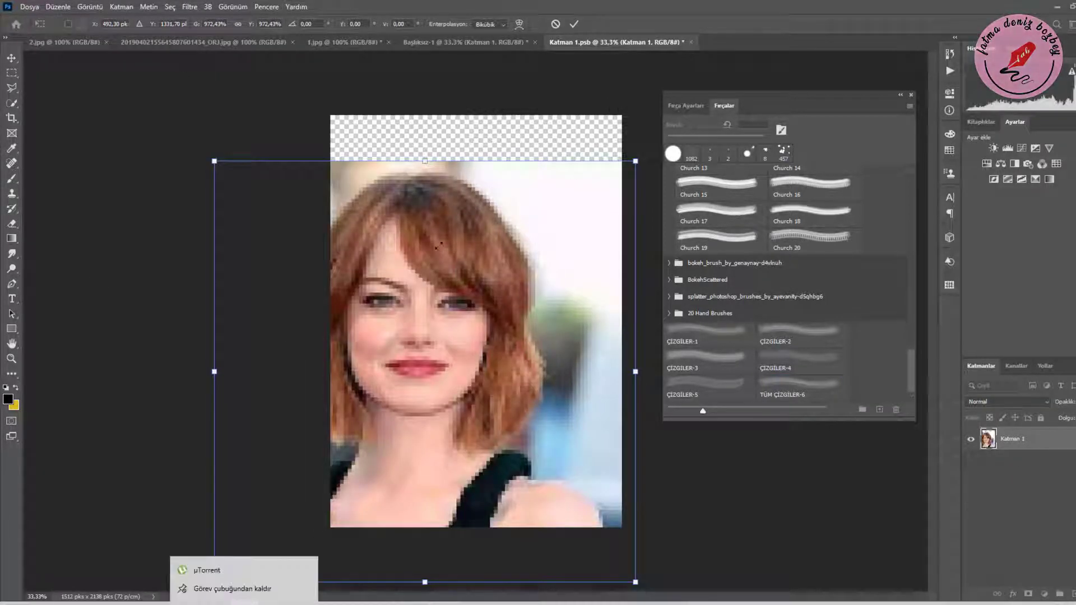
{"action": "left_click", "coordinate": [413, 248]}
{"action": "mouse_move", "coordinate": [433, 341]}
{"action": "left_mouse_down"}
{"action": "mouse_move", "coordinate": [439, 310]}
{"action": "mouse_move", "coordinate": [493, 299]}
{"action": "left_mouse_up"}
{"action": "key", "text": "Return"}
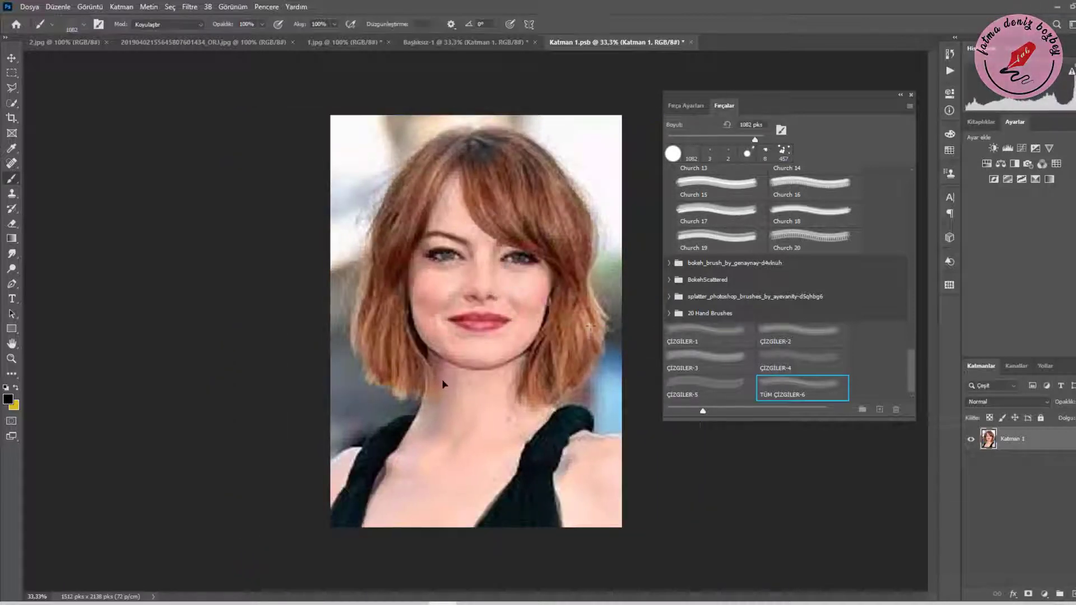
Close Katman 1.psb with its changes saved, and lower the opacity of the Katman 1 portrait layer in the main composition
{"action": "left_click", "coordinate": [691, 42]}
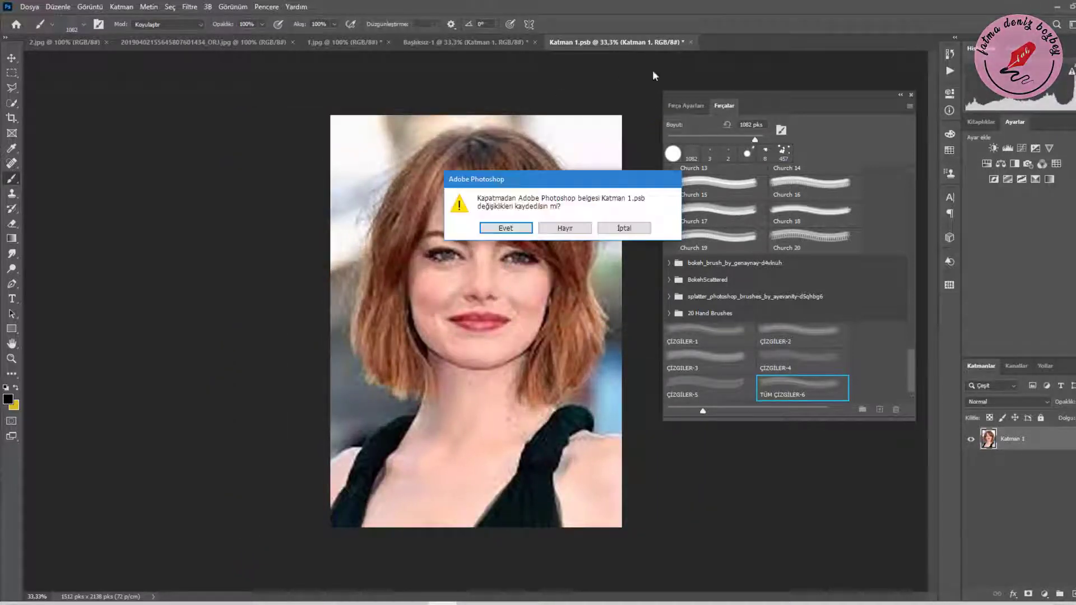
{"action": "left_click", "coordinate": [506, 229]}
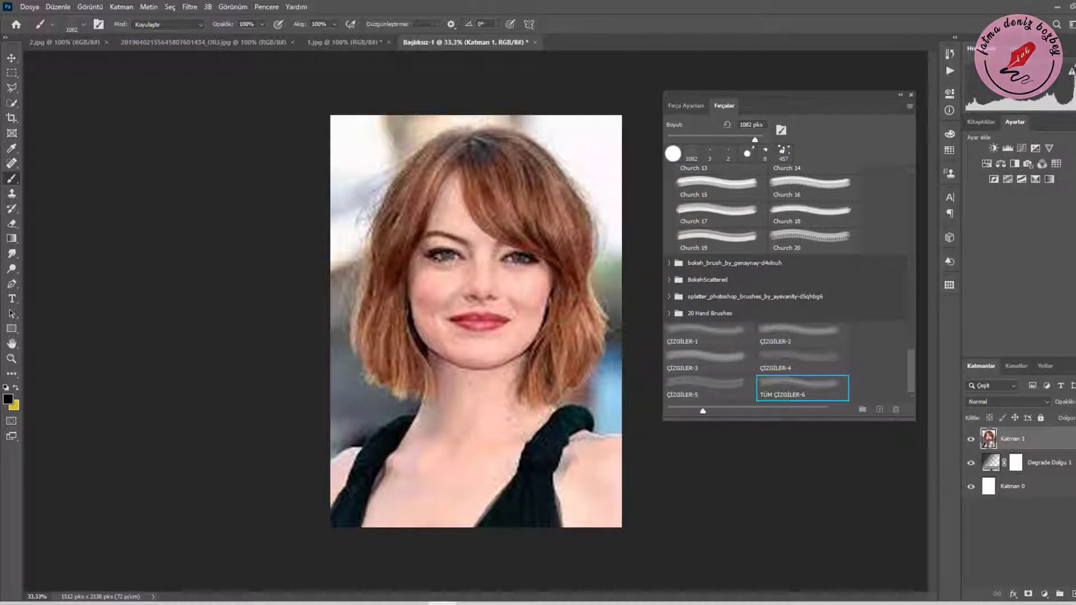
{"action": "left_click_drag", "start_coordinate": [1075, 416], "coordinate": [1075, 416]}
Add an empty layer between the Katman 1 portrait and the gradient fill, and hide the gradient fill
{"action": "left_click", "coordinate": [1041, 484]}
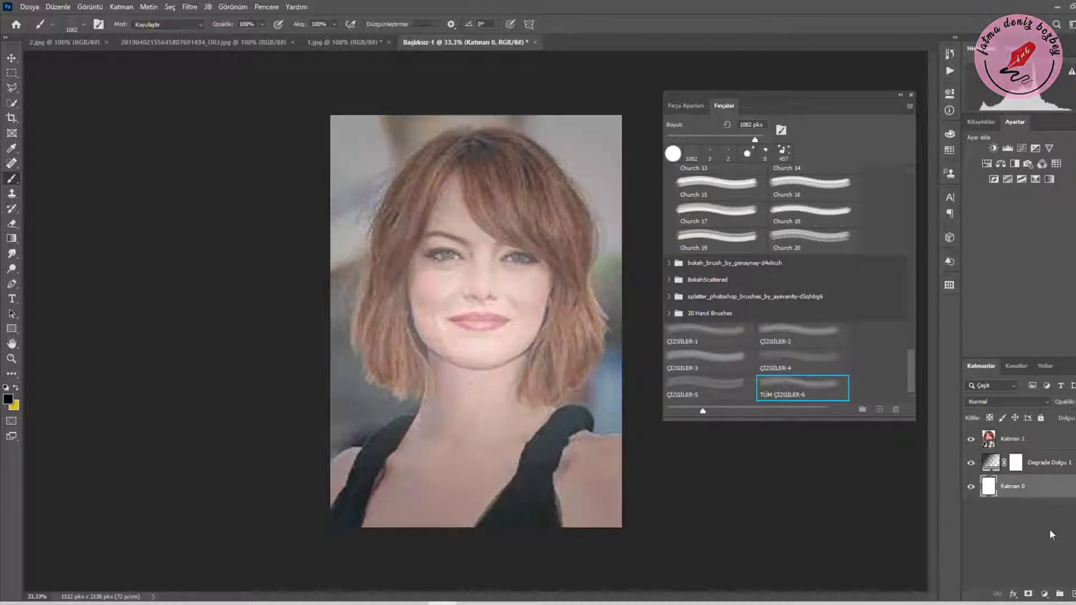
{"action": "left_click", "coordinate": [1073, 594]}
{"action": "left_click_drag", "start_coordinate": [1020, 490], "coordinate": [1019, 462]}
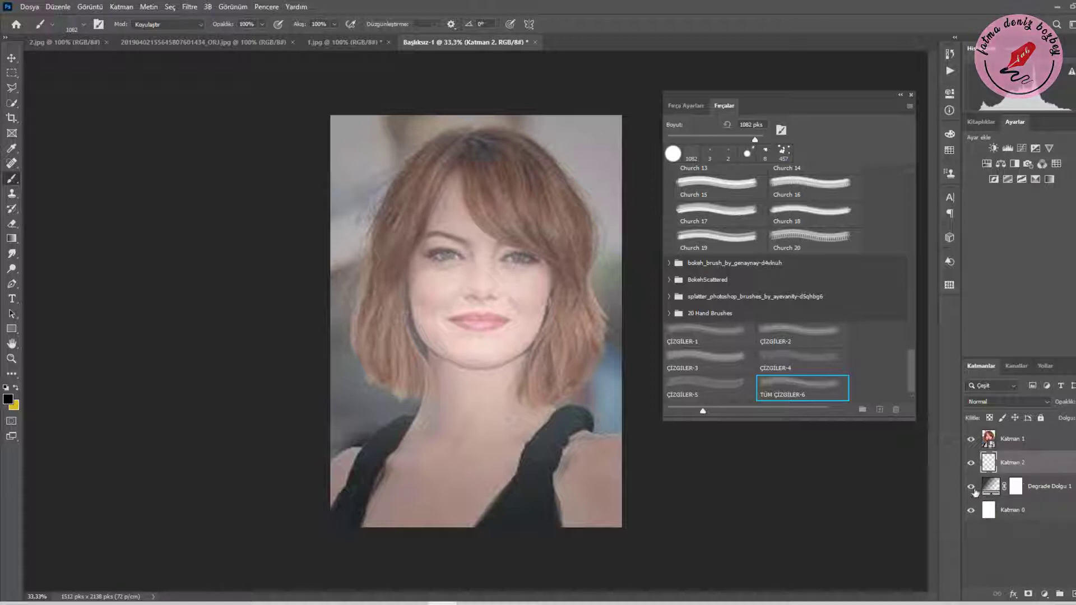
{"action": "left_click", "coordinate": [970, 487]}
{"action": "left_click", "coordinate": [697, 342]}
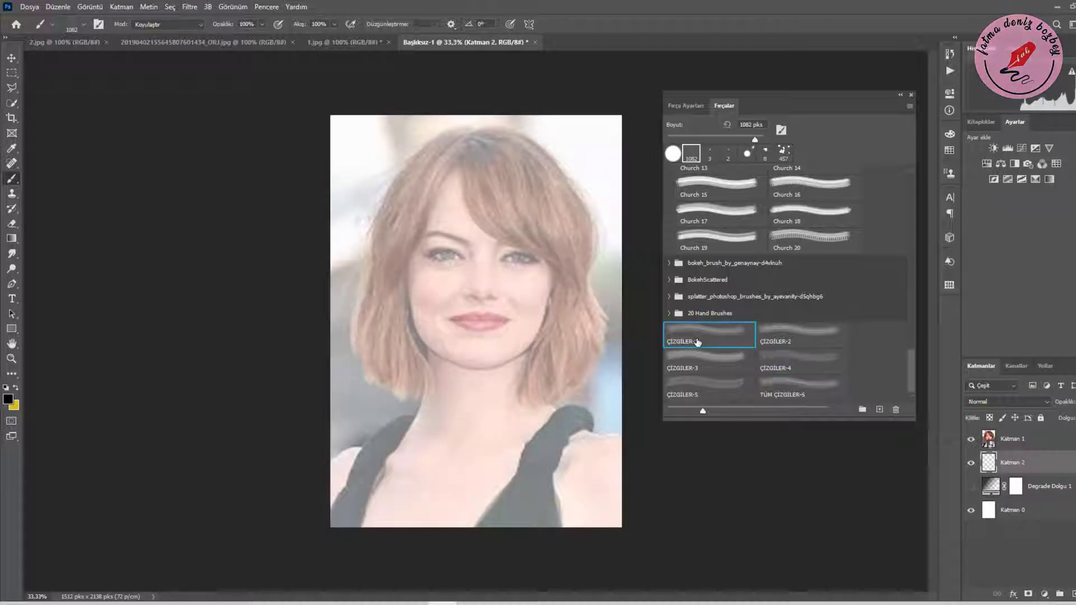
{"action": "left_click", "coordinate": [690, 106]}
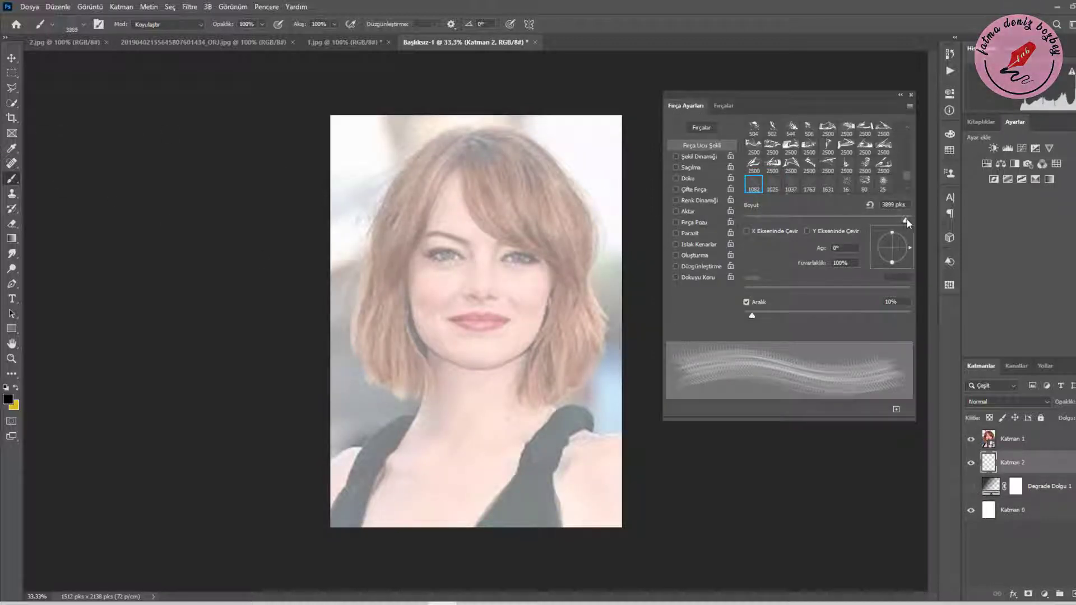
{"action": "left_click", "coordinate": [449, 234]}
{"action": "key", "text": "ctrl+j"}
{"action": "left_click", "coordinate": [449, 233]}
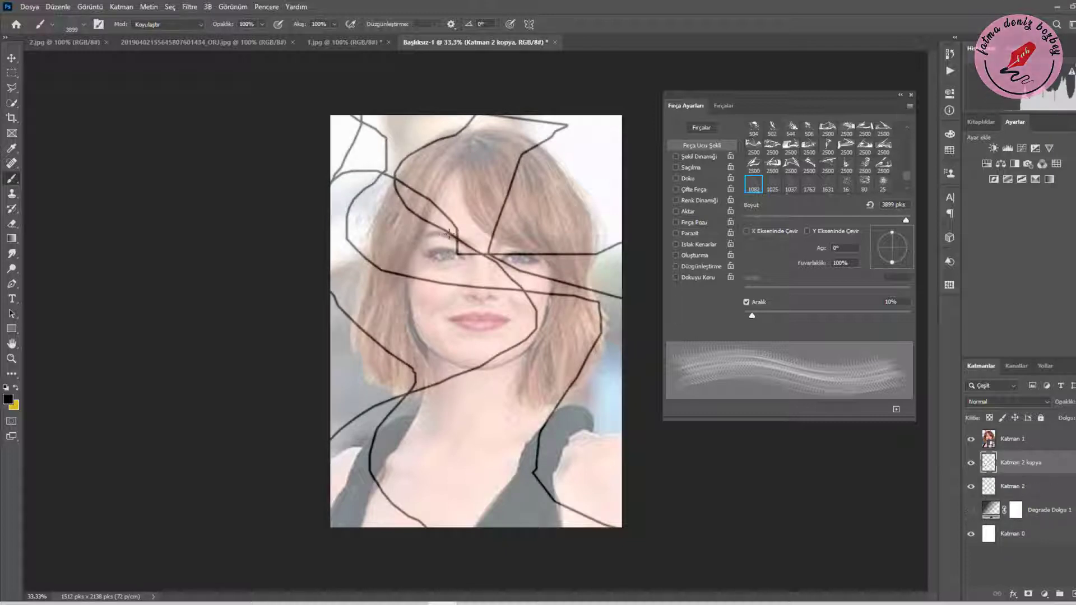
{"action": "key", "text": "ctrl+z"}
{"action": "key", "text": "ctrl+z"}
{"action": "key", "text": "ctrl+z"}
{"action": "left_click", "coordinate": [467, 253]}
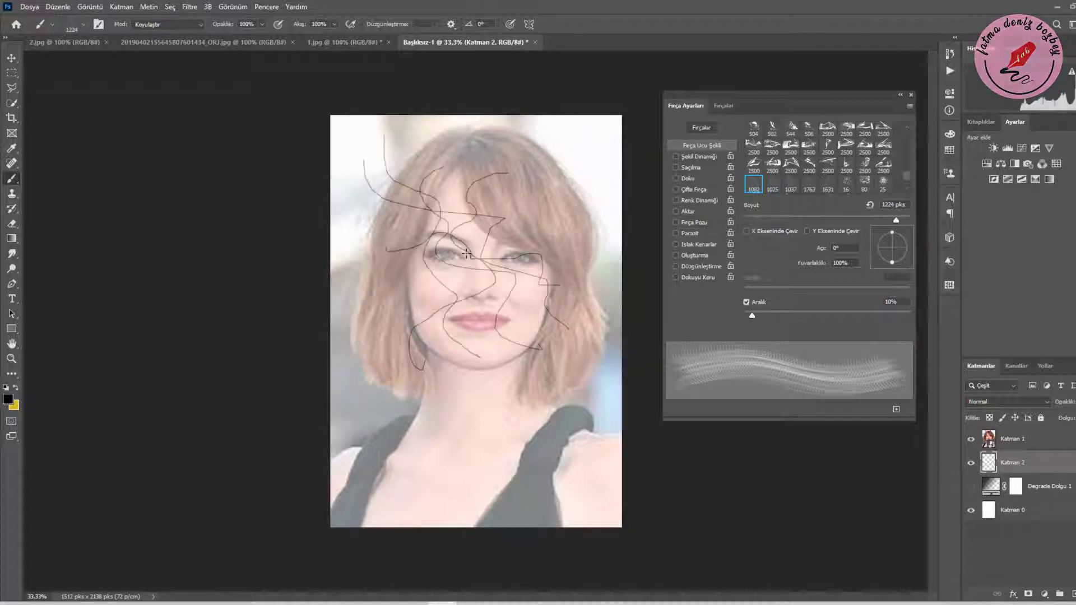
{"action": "mouse_move", "coordinate": [895, 238]}
{"action": "left_mouse_down"}
{"action": "mouse_move", "coordinate": [905, 239]}
{"action": "mouse_move", "coordinate": [887, 268]}
{"action": "mouse_move", "coordinate": [877, 256]}
{"action": "left_mouse_up"}
{"action": "left_click", "coordinate": [500, 253]}
{"action": "left_click", "coordinate": [482, 224]}
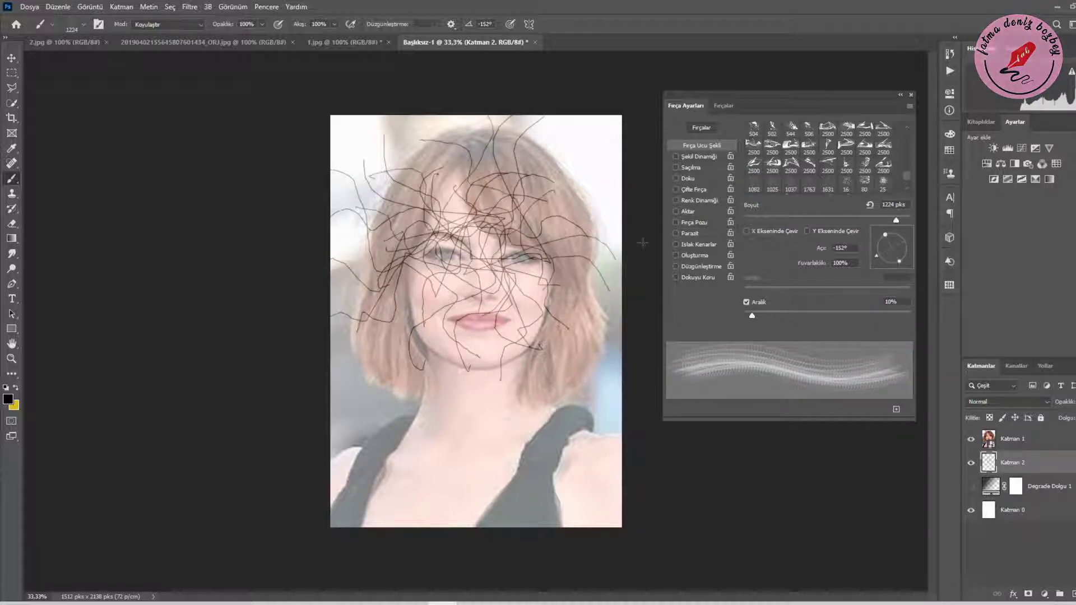
{"action": "key", "text": "ctrl+z"}
{"action": "key", "text": "ctrl+z"}
{"action": "key", "text": "ctrl+z"}
{"action": "key", "text": "ctrl+z"}
{"action": "key", "text": "ctrl+z"}
{"action": "key", "text": "ctrl+z"}
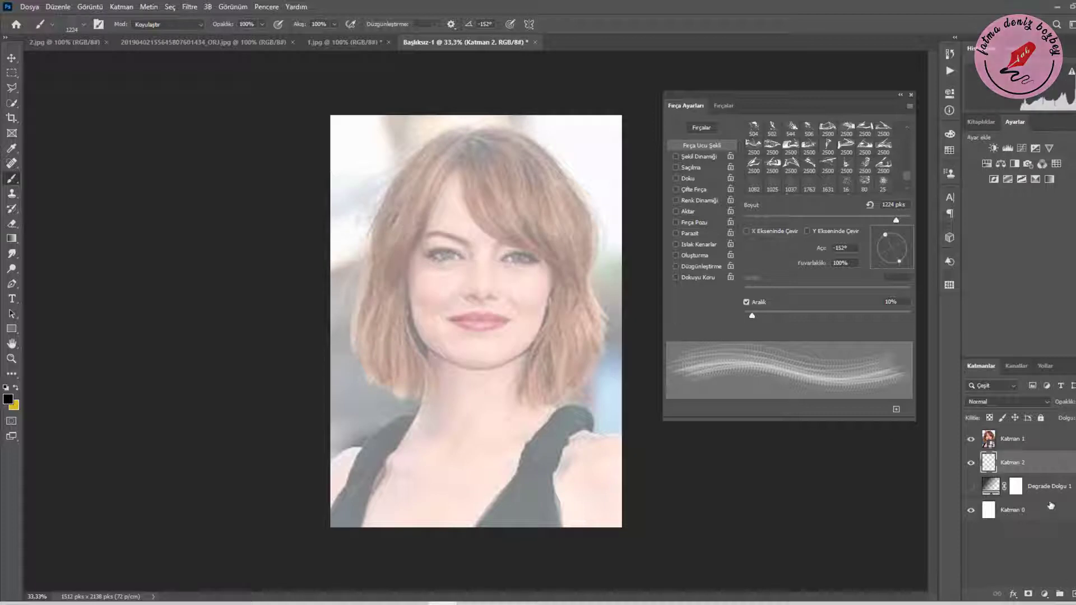
Add a layer group named FIRÇALAR above the gradient fill, and make Katman 2 the active layer
{"action": "left_click", "coordinate": [1047, 486]}
{"action": "left_click", "coordinate": [1061, 598]}
{"action": "double_click", "coordinate": [1014, 481]}
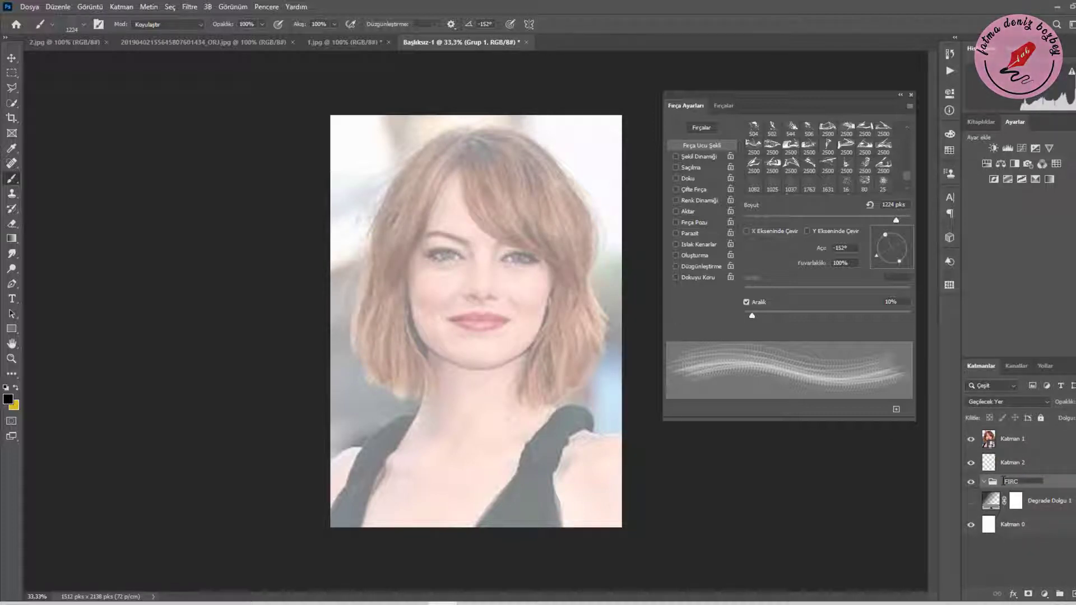
{"action": "left_click", "coordinate": [1025, 468]}
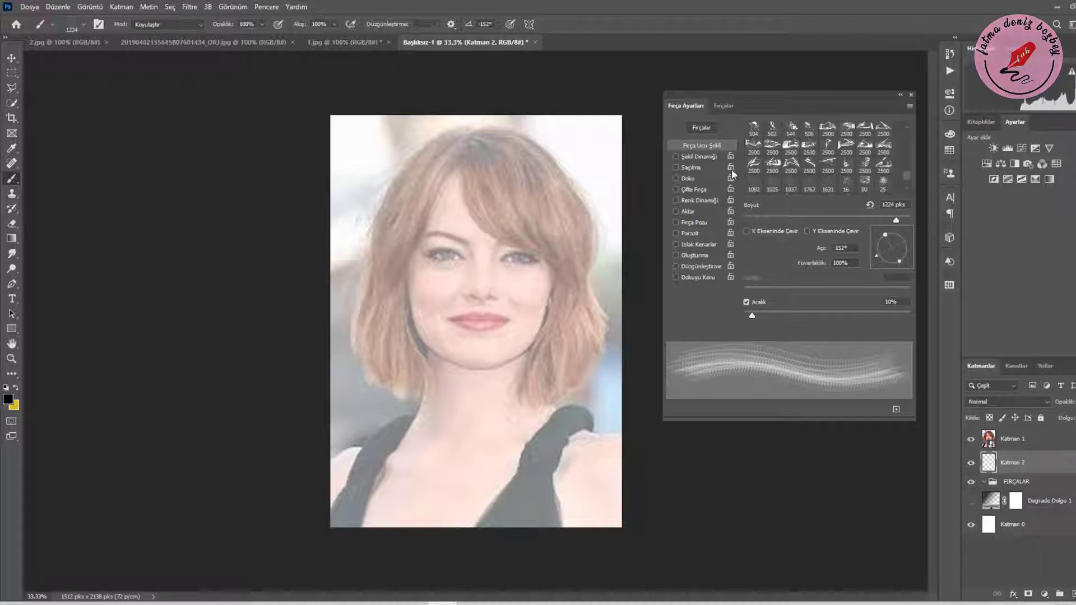
Stamp the ÇİZGİLER-1 brush repeatedly over the face and hair on Katman 2, varying its angle and size up to about 1853 px
{"action": "left_click", "coordinate": [723, 106]}
{"action": "left_click", "coordinate": [701, 325]}
{"action": "left_click", "coordinate": [680, 106]}
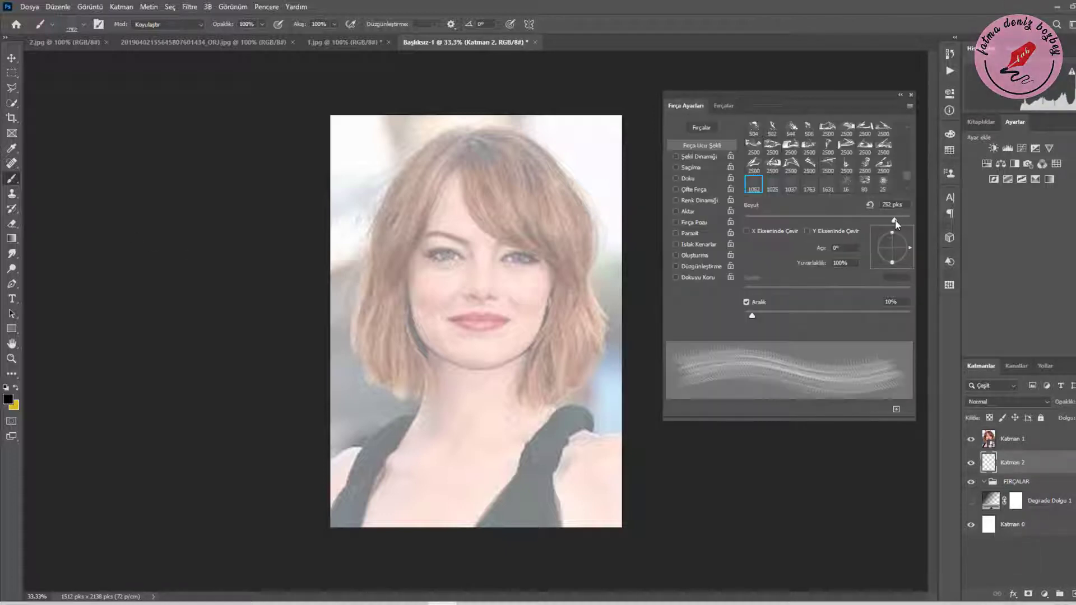
{"action": "left_click", "coordinate": [452, 291]}
{"action": "mouse_move", "coordinate": [908, 245]}
{"action": "left_mouse_down"}
{"action": "mouse_move", "coordinate": [891, 263]}
{"action": "mouse_move", "coordinate": [874, 251]}
{"action": "left_mouse_up"}
{"action": "left_click", "coordinate": [491, 256]}
{"action": "left_click", "coordinate": [489, 269]}
{"action": "left_click", "coordinate": [460, 229]}
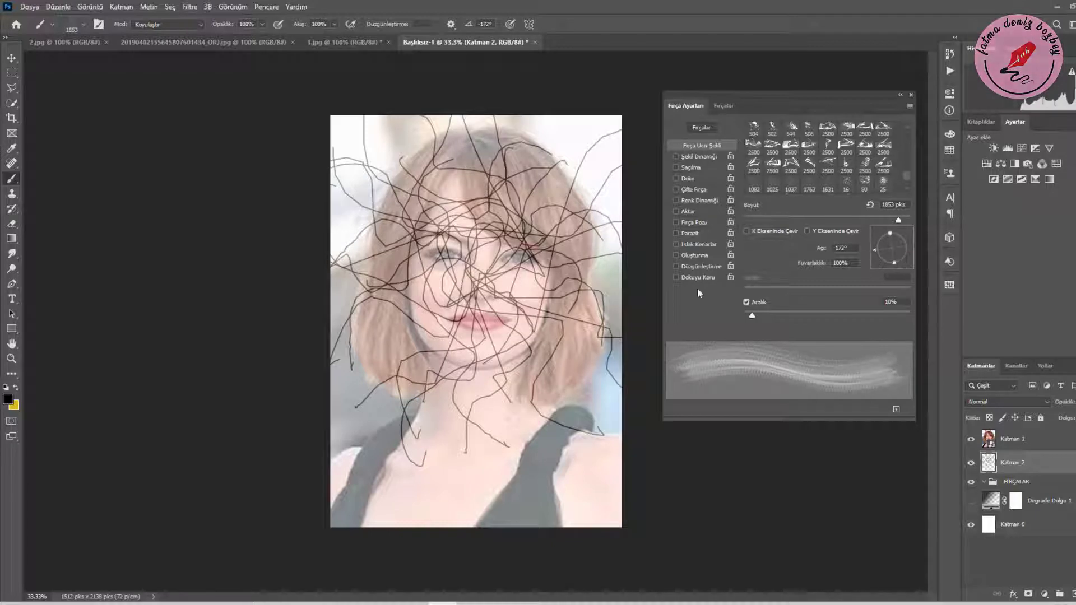
{"action": "left_click", "coordinate": [464, 302]}
Stamp the ÇİZGİLER-2 brush over the portrait on Katman 2, rotating it to about -52° and enlarging it to about 2010 px
{"action": "left_click", "coordinate": [724, 106]}
{"action": "left_click", "coordinate": [785, 341]}
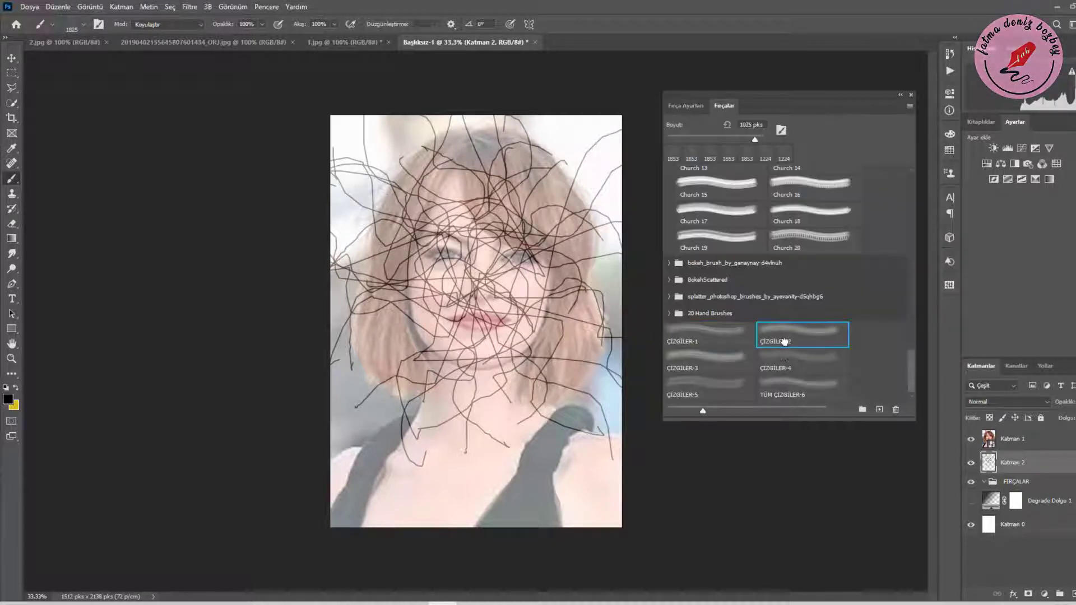
{"action": "left_click", "coordinate": [687, 106]}
{"action": "left_click", "coordinate": [475, 241]}
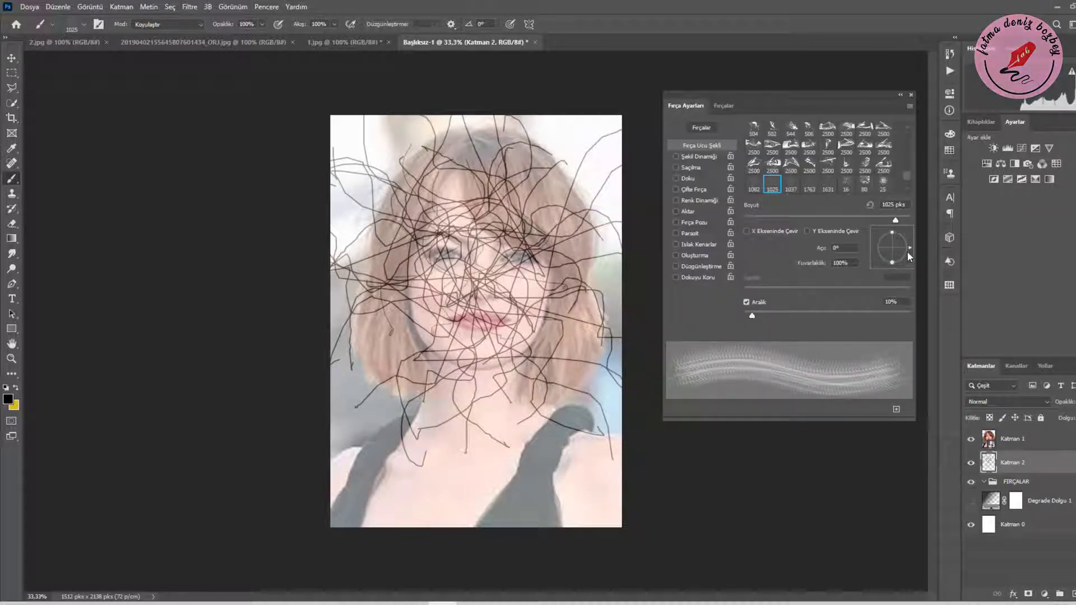
{"action": "left_click_drag", "start_coordinate": [909, 248], "coordinate": [903, 262]}
{"action": "left_click_drag", "start_coordinate": [895, 220], "coordinate": [899, 220]}
{"action": "left_click", "coordinate": [420, 279]}
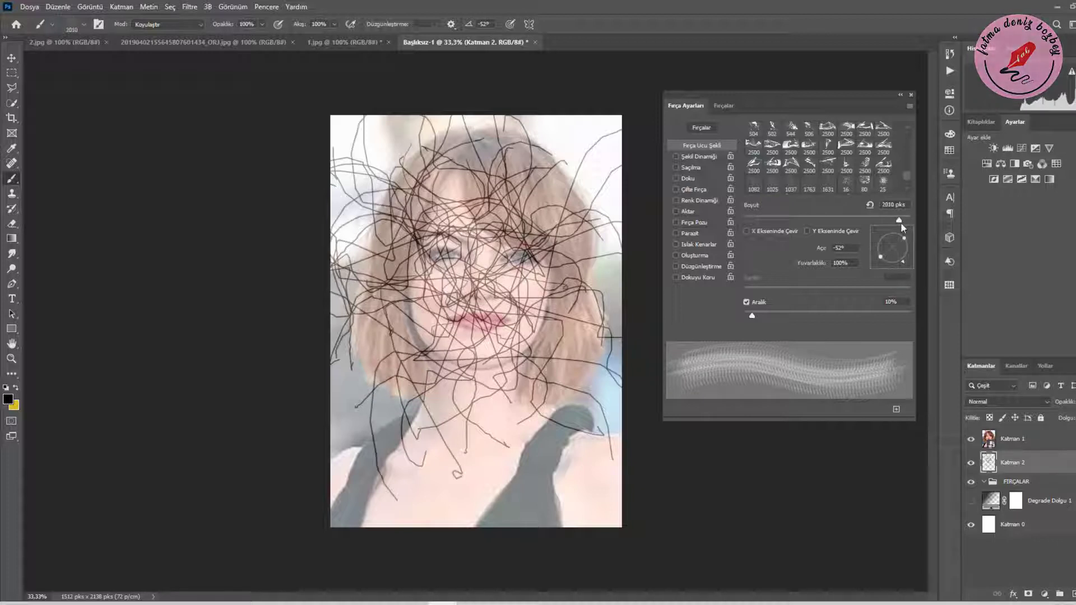
Add more ÇİZGİLER-2 stamps across the face and hair, ending with an angle of 36° and a size of 909 px
{"action": "mouse_move", "coordinate": [901, 261]}
{"action": "left_mouse_down"}
{"action": "mouse_move", "coordinate": [888, 264]}
{"action": "mouse_move", "coordinate": [873, 243]}
{"action": "mouse_move", "coordinate": [899, 230]}
{"action": "mouse_move", "coordinate": [906, 239]}
{"action": "left_mouse_up"}
{"action": "left_click", "coordinate": [515, 310]}
{"action": "left_click", "coordinate": [480, 280]}
{"action": "left_click", "coordinate": [436, 319]}
{"action": "left_click", "coordinate": [469, 214]}
{"action": "left_click", "coordinate": [426, 337]}
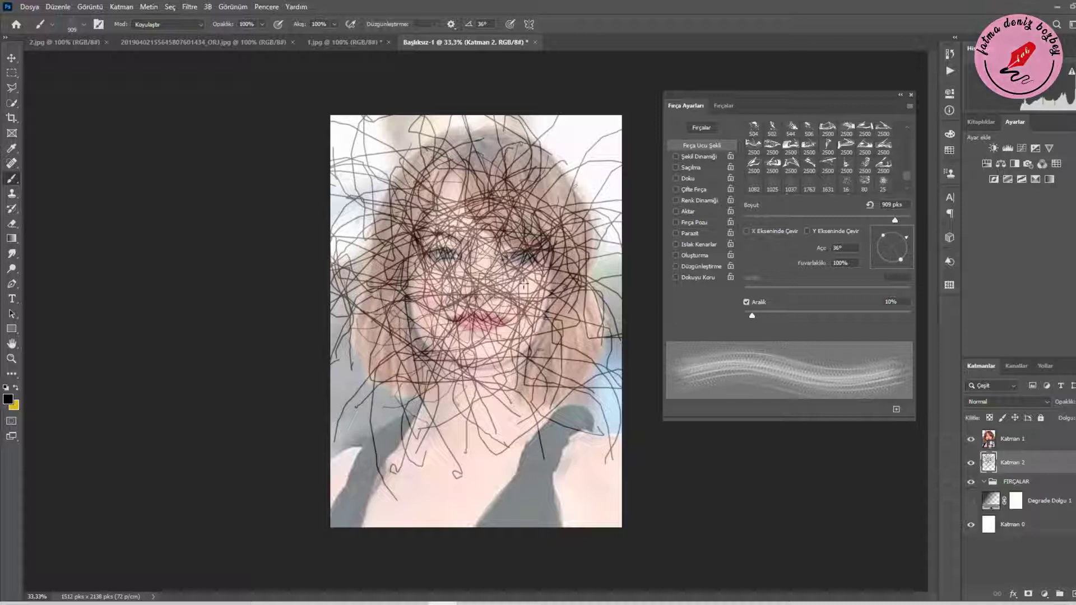
Paint more lines on Katman 2 with the ÇİZGİLER-3 brush at 1% spacing and 909 px, using angles such as -32° and -169°
{"action": "left_click", "coordinate": [722, 106]}
{"action": "left_click", "coordinate": [683, 367]}
{"action": "left_click", "coordinate": [685, 106]}
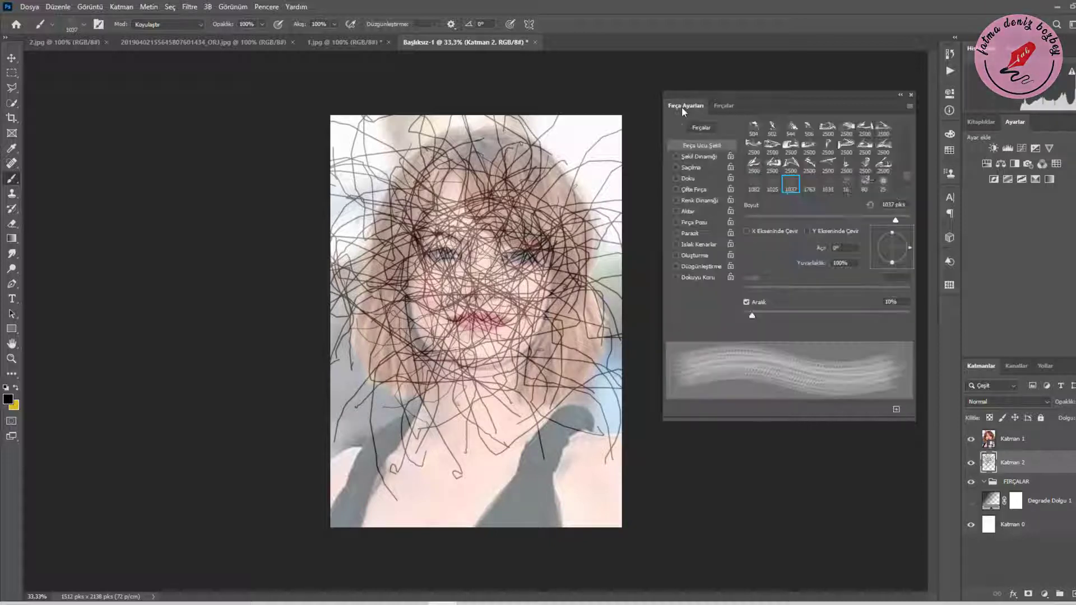
{"action": "left_click_drag", "start_coordinate": [753, 317], "coordinate": [744, 316]}
{"action": "left_click_drag", "start_coordinate": [895, 219], "coordinate": [906, 257]}
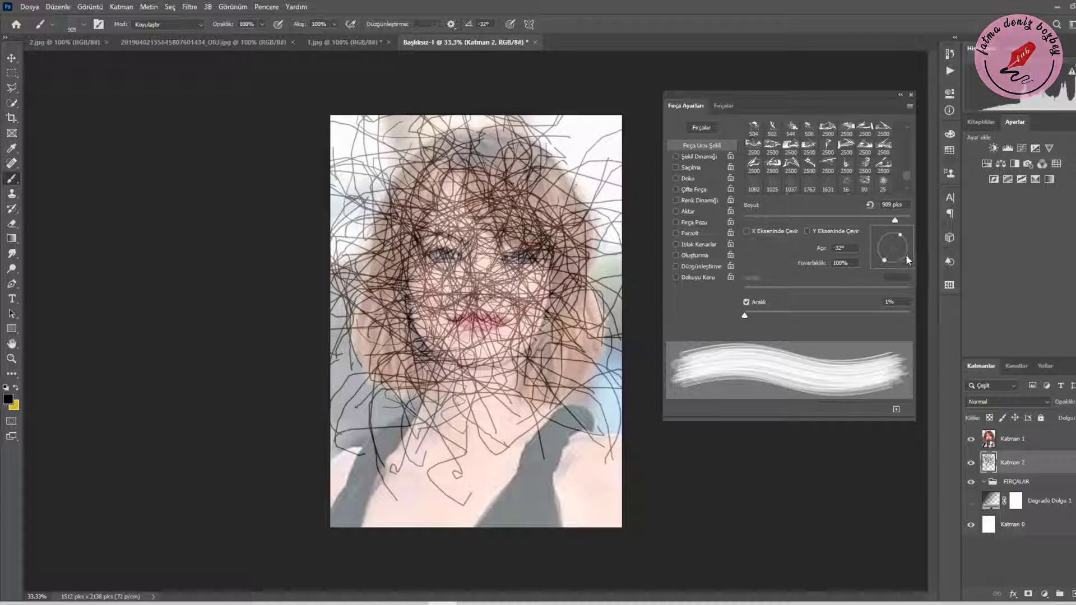
{"action": "mouse_move", "coordinate": [908, 259]}
{"action": "left_mouse_down"}
{"action": "mouse_move", "coordinate": [881, 262]}
{"action": "mouse_move", "coordinate": [874, 247]}
{"action": "mouse_move", "coordinate": [891, 232]}
{"action": "mouse_move", "coordinate": [904, 236]}
{"action": "mouse_move", "coordinate": [899, 267]}
{"action": "mouse_move", "coordinate": [881, 267]}
{"action": "mouse_move", "coordinate": [873, 252]}
{"action": "left_mouse_up"}
Fill in lines across Katman 2 with the ÇİZGİLER-4 brush at 1% spacing, varying the size from 3112 to 2325 px and the angle to -96°
{"action": "left_click", "coordinate": [723, 106]}
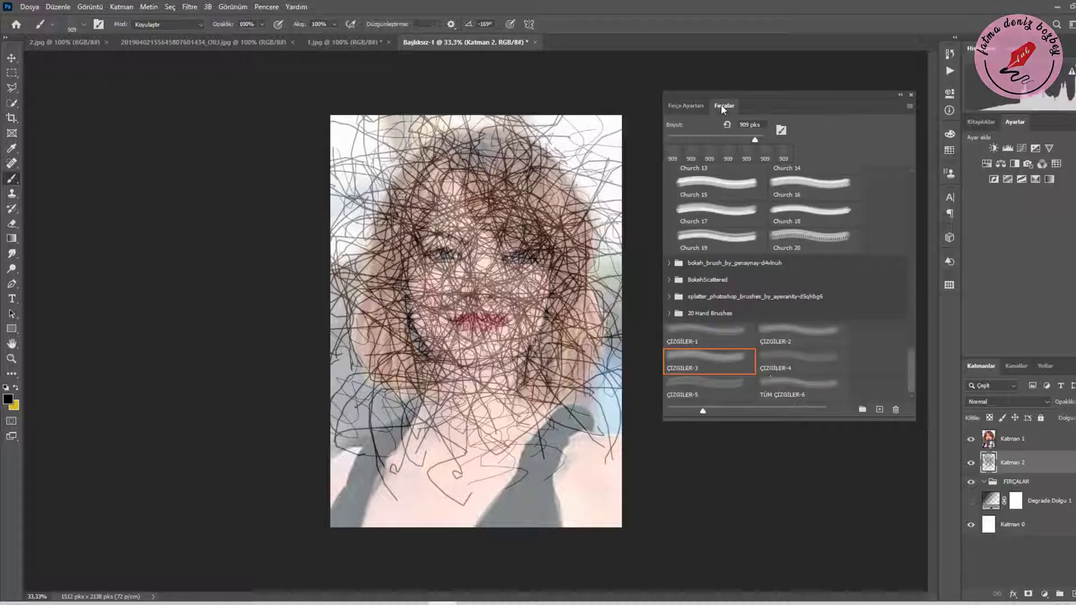
{"action": "left_click", "coordinate": [805, 362]}
{"action": "left_click", "coordinate": [683, 105]}
{"action": "left_click_drag", "start_coordinate": [895, 225], "coordinate": [902, 223]}
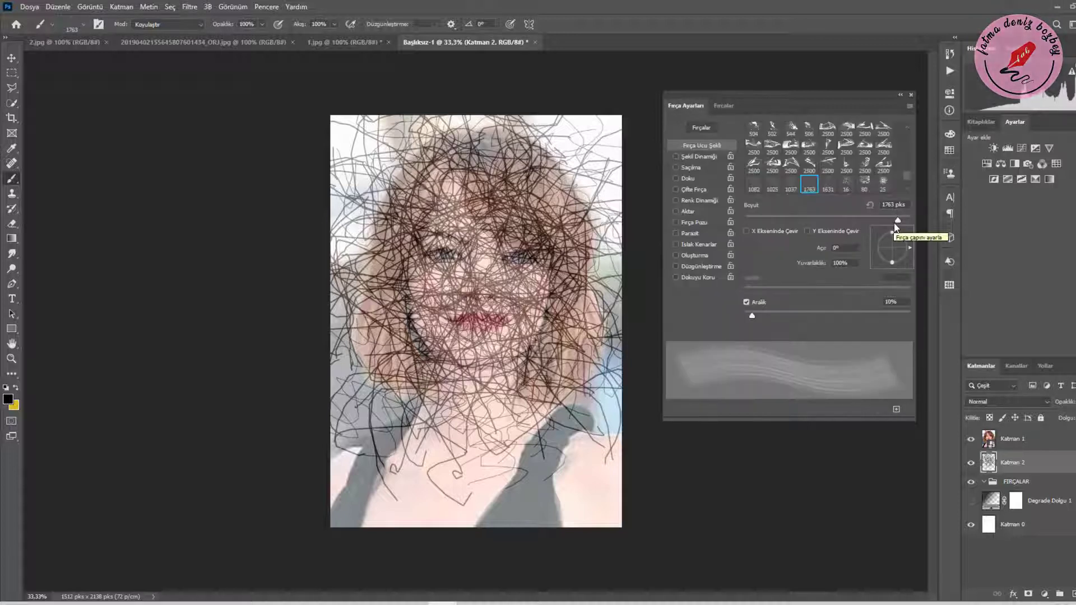
{"action": "left_click_drag", "start_coordinate": [752, 316], "coordinate": [741, 318]}
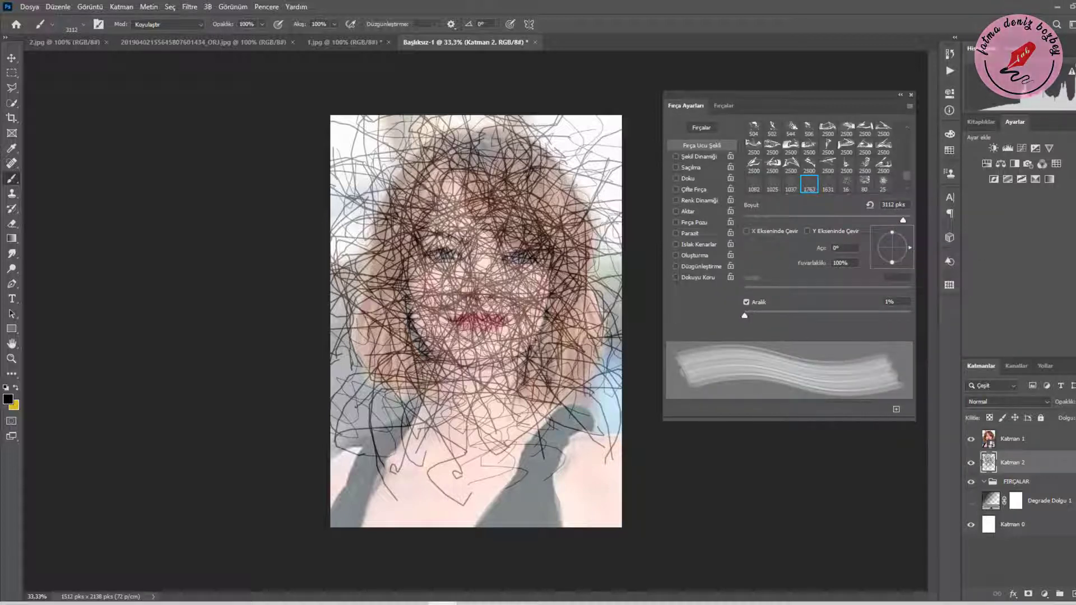
{"action": "mouse_move", "coordinate": [910, 247]}
{"action": "left_mouse_down"}
{"action": "mouse_move", "coordinate": [891, 263]}
{"action": "mouse_move", "coordinate": [879, 239]}
{"action": "mouse_move", "coordinate": [907, 240]}
{"action": "mouse_move", "coordinate": [876, 239]}
{"action": "mouse_move", "coordinate": [902, 258]}
{"action": "mouse_move", "coordinate": [890, 267]}
{"action": "left_mouse_up"}
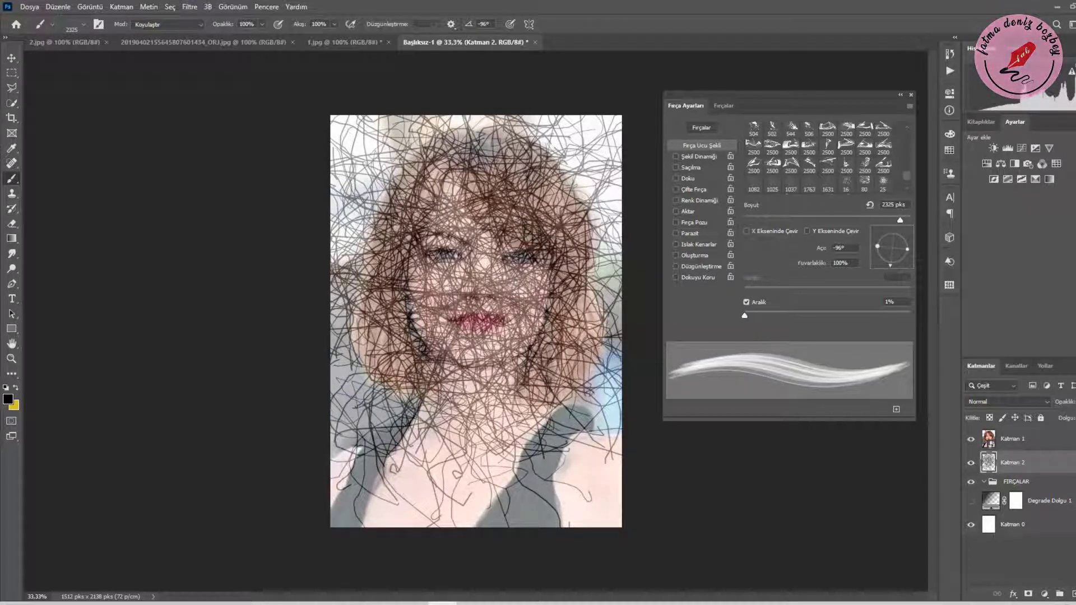
Thicken the line work on Katman 2 with the ÇİZGİLER-5 brush at 1% spacing, ending at 1224 px and an angle of -103°
{"action": "left_click", "coordinate": [723, 106]}
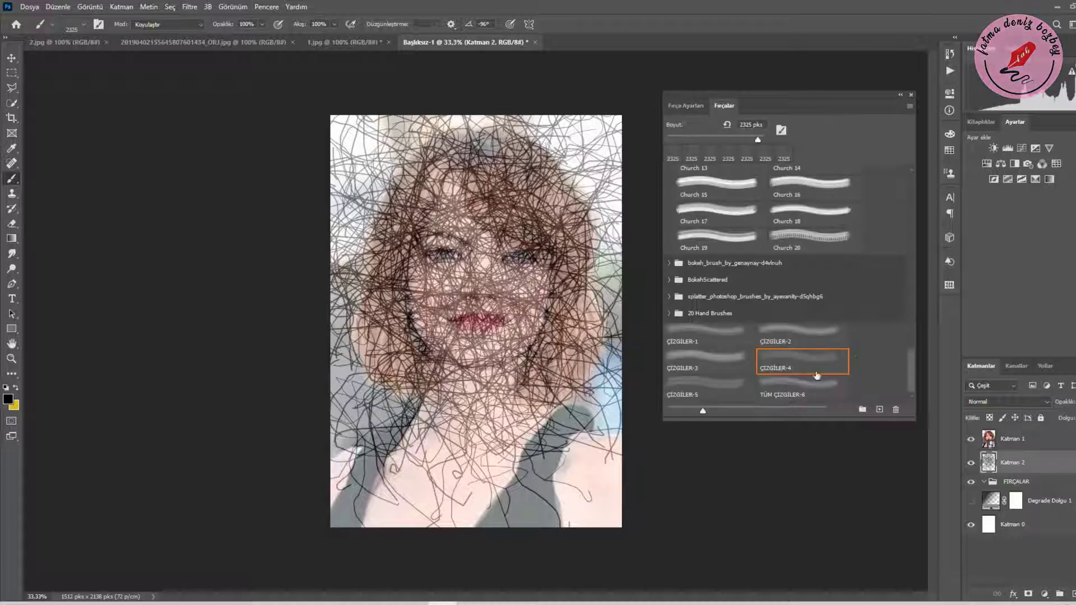
{"action": "left_click", "coordinate": [695, 394]}
{"action": "left_click", "coordinate": [686, 106]}
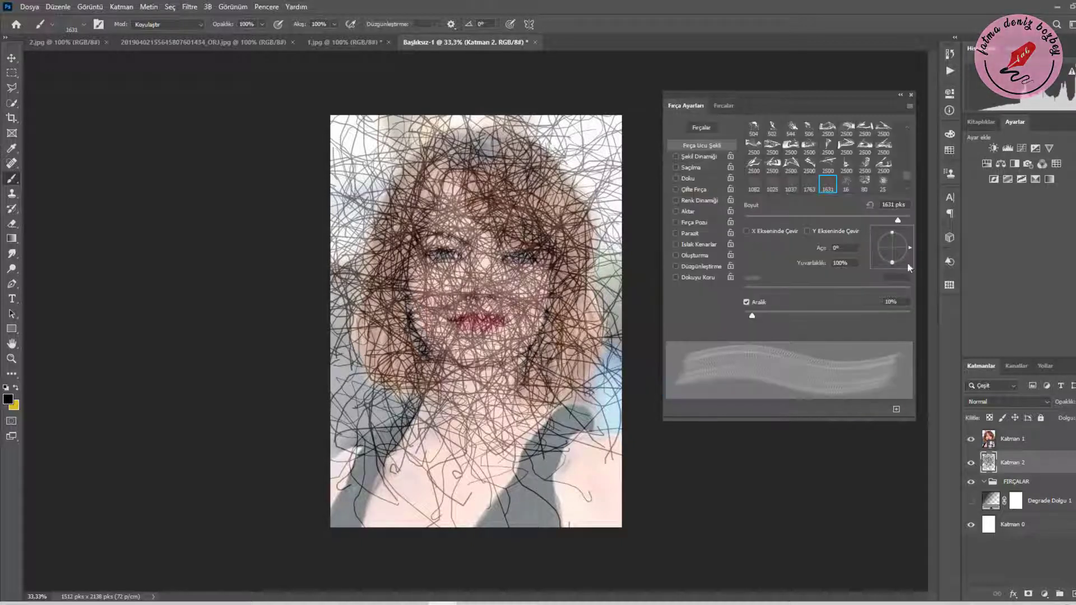
{"action": "left_click_drag", "start_coordinate": [752, 315], "coordinate": [744, 315]}
{"action": "mouse_move", "coordinate": [897, 220]}
{"action": "left_mouse_down"}
{"action": "mouse_move", "coordinate": [906, 260]}
{"action": "mouse_move", "coordinate": [893, 228]}
{"action": "mouse_move", "coordinate": [885, 264]}
{"action": "mouse_move", "coordinate": [872, 250]}
{"action": "mouse_move", "coordinate": [867, 266]}
{"action": "mouse_move", "coordinate": [884, 227]}
{"action": "mouse_move", "coordinate": [908, 258]}
{"action": "mouse_move", "coordinate": [887, 265]}
{"action": "left_mouse_up"}
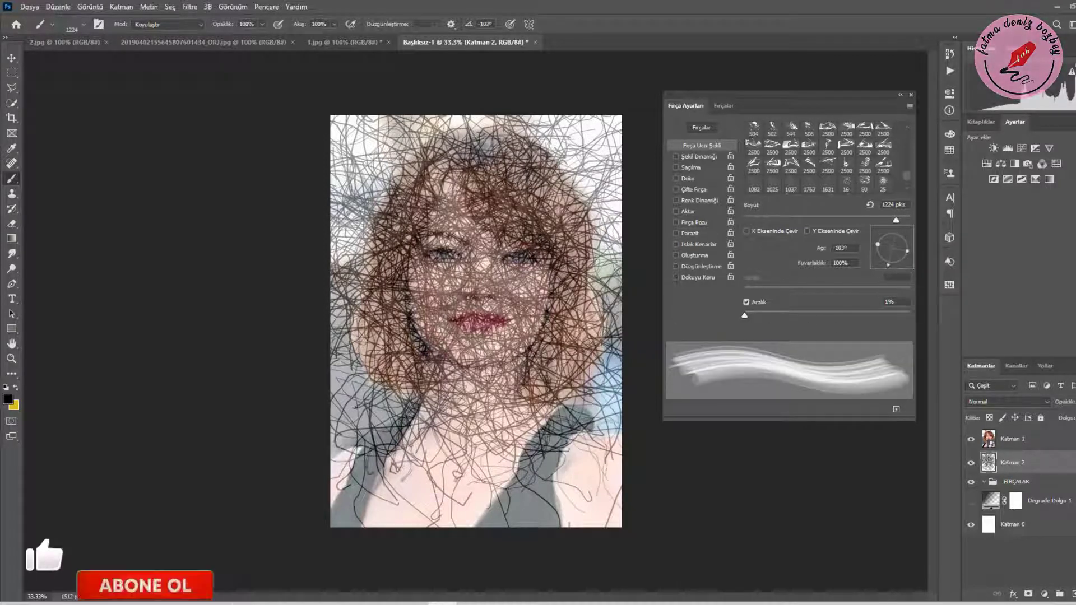
Finish the line work with the TÜM ÇİZGİLER-6 brush at varied angles, ending at 1224 px and -131°, and close the brush settings
{"action": "left_click", "coordinate": [723, 105]}
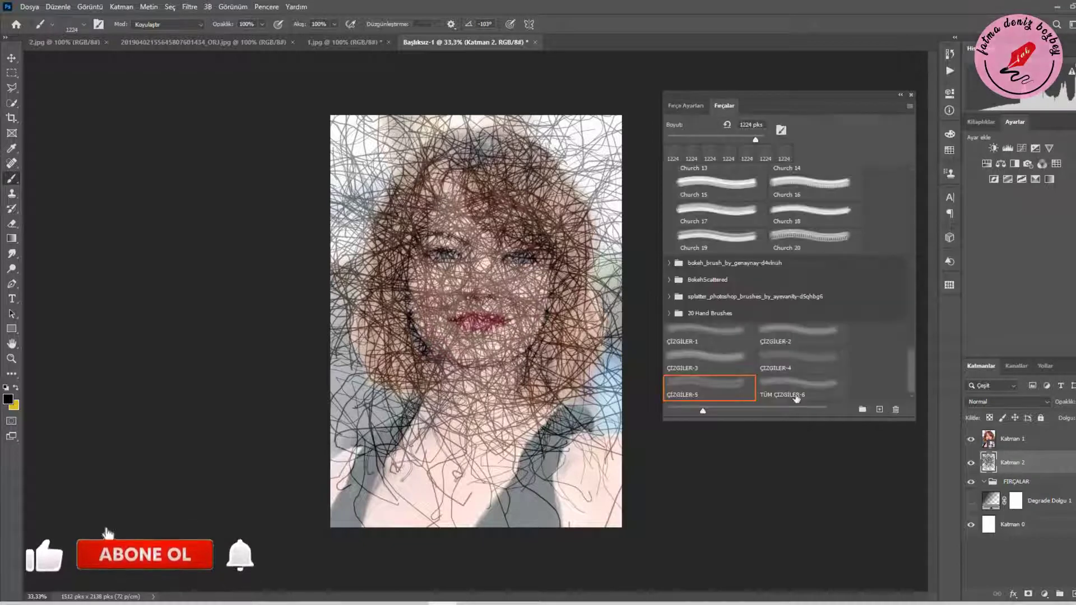
{"action": "left_click", "coordinate": [672, 105]}
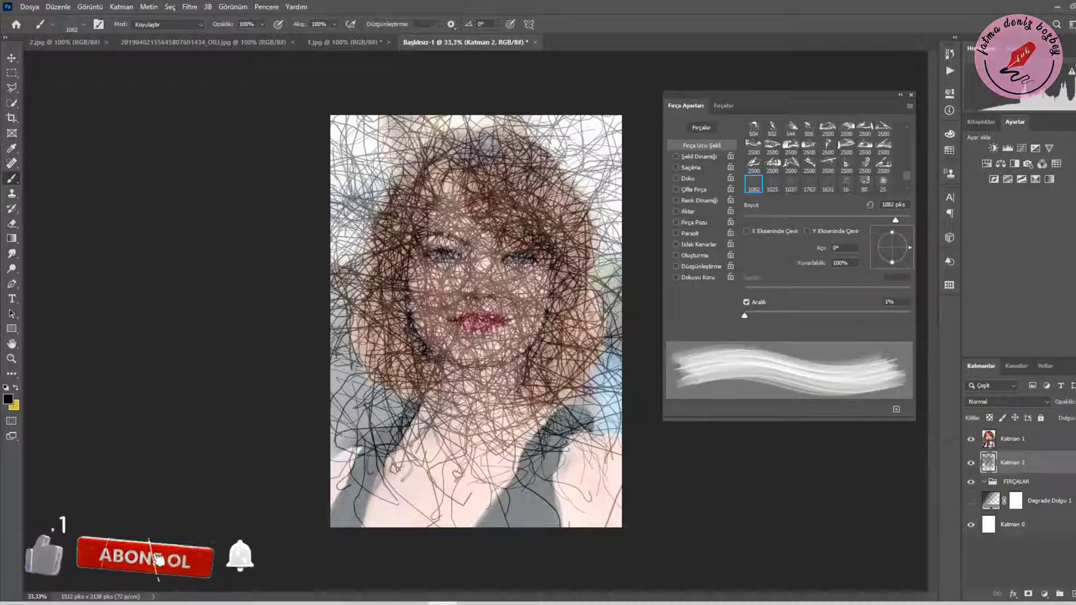
{"action": "left_click_drag", "start_coordinate": [910, 248], "coordinate": [907, 259]}
{"action": "mouse_move", "coordinate": [896, 219]}
{"action": "left_mouse_down"}
{"action": "mouse_move", "coordinate": [876, 260]}
{"action": "mouse_move", "coordinate": [873, 248]}
{"action": "mouse_move", "coordinate": [896, 233]}
{"action": "mouse_move", "coordinate": [905, 265]}
{"action": "mouse_move", "coordinate": [907, 234]}
{"action": "mouse_move", "coordinate": [911, 254]}
{"action": "mouse_move", "coordinate": [891, 270]}
{"action": "left_mouse_up"}
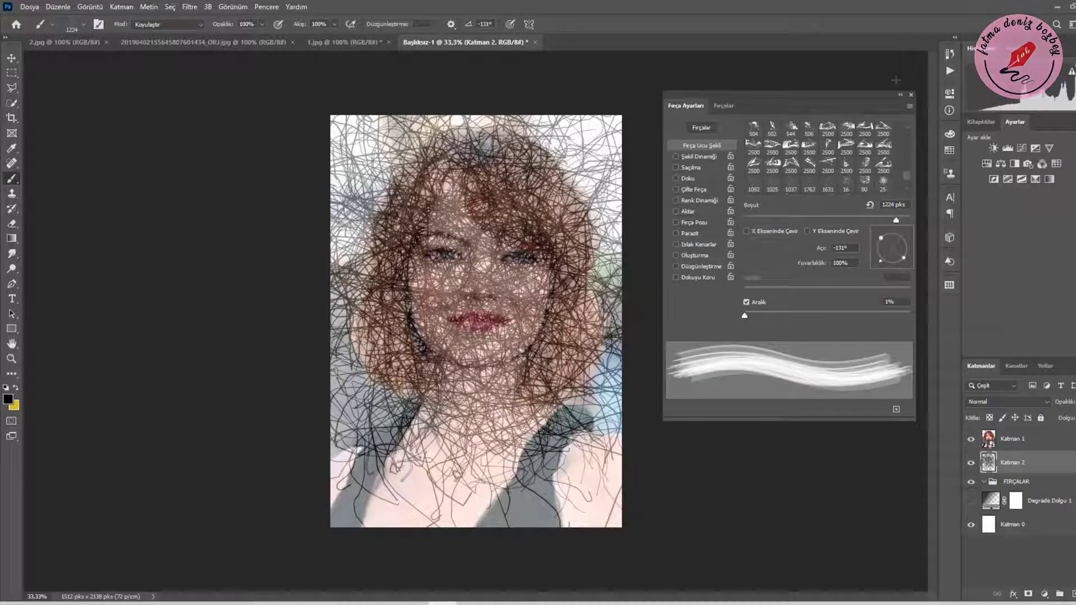
{"action": "left_click", "coordinate": [912, 95]}
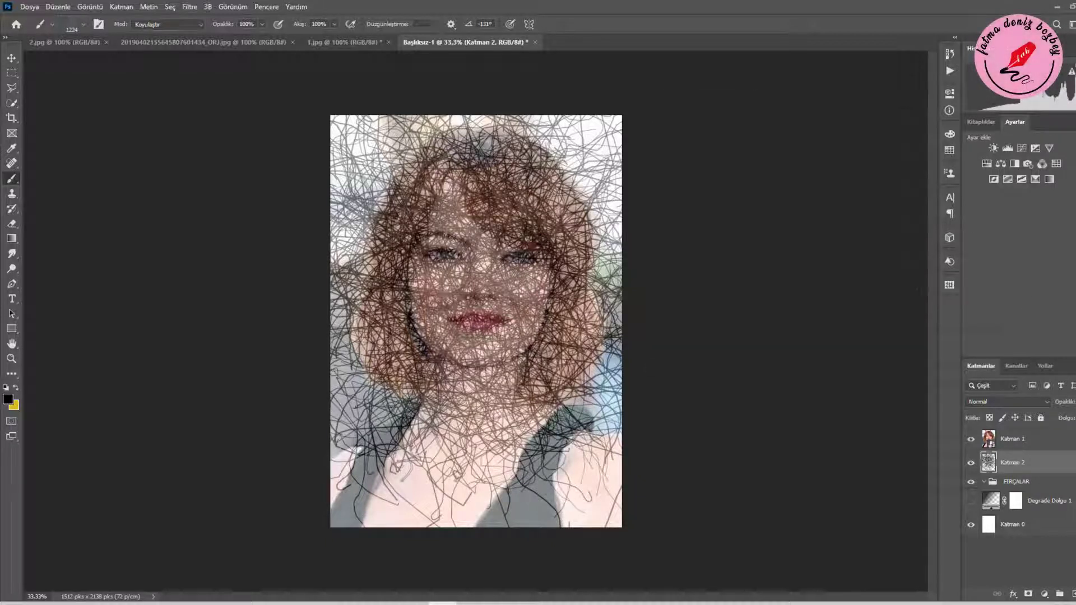
Clip the Katman 1 portrait layer to the line work on Katman 2
{"action": "left_click", "coordinate": [1003, 442]}
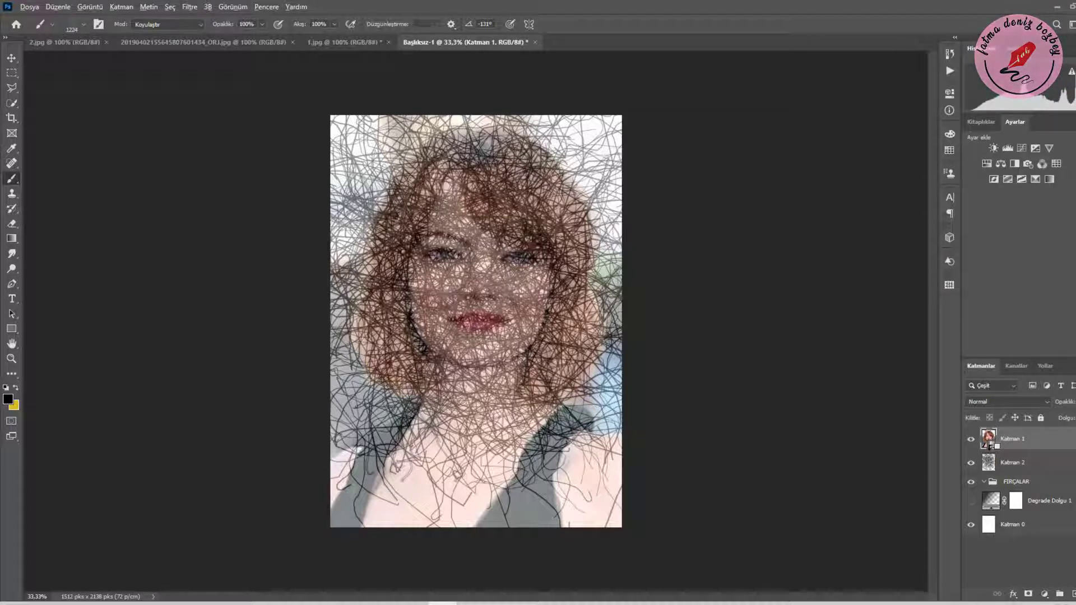
{"action": "left_click", "coordinate": [996, 450], "text": "alt"}
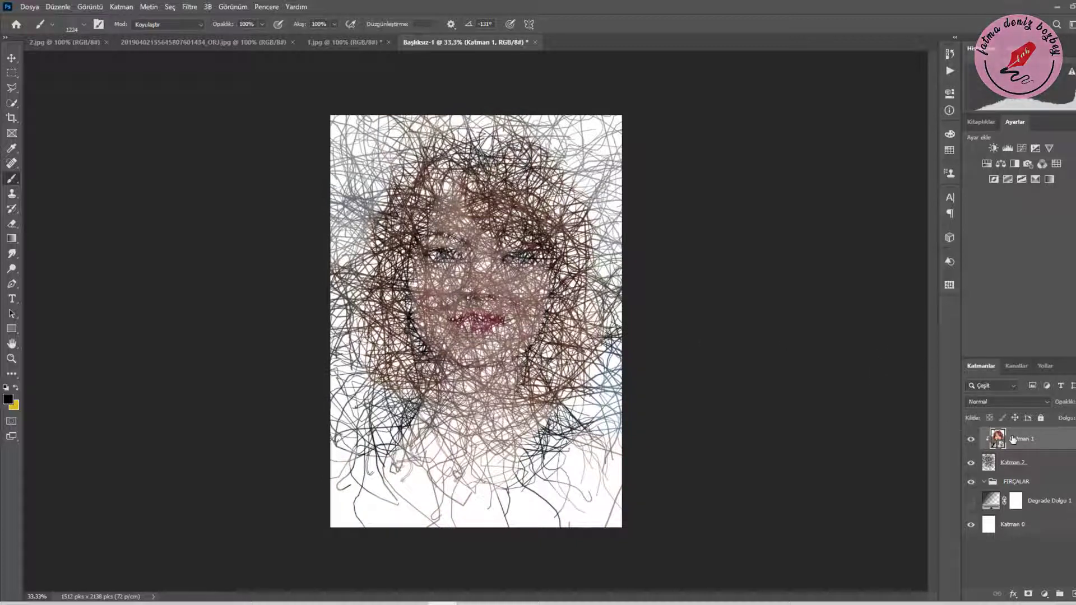
Add a Hue/Saturation adjustment above the portrait, clipped to the layer below, with hue -27 and saturation +28
{"action": "left_click", "coordinate": [1044, 593]}
{"action": "left_click", "coordinate": [1055, 485]}
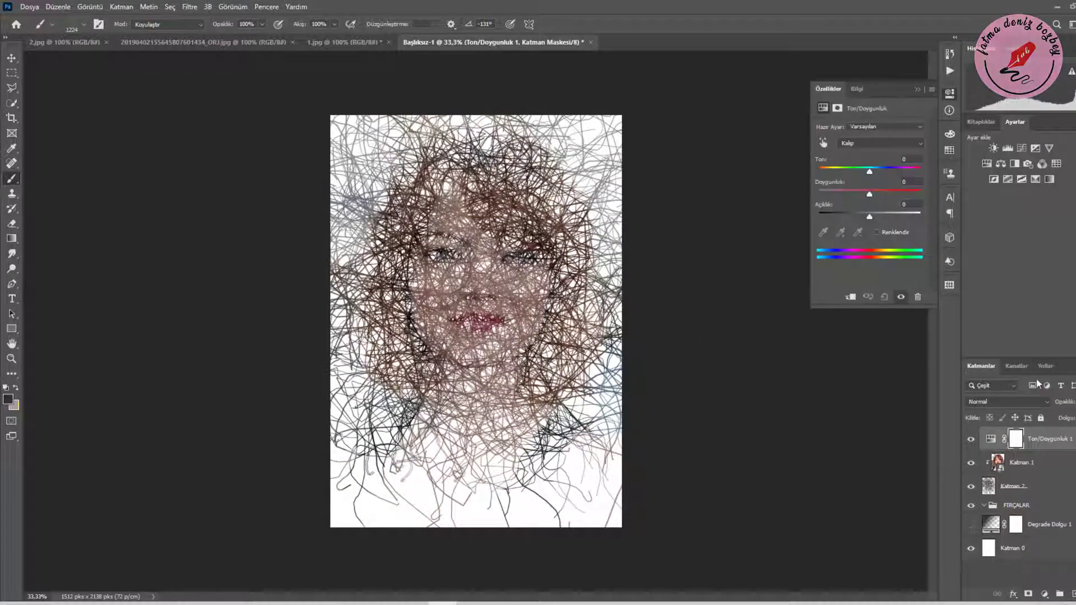
{"action": "left_click_drag", "start_coordinate": [870, 168], "coordinate": [885, 196]}
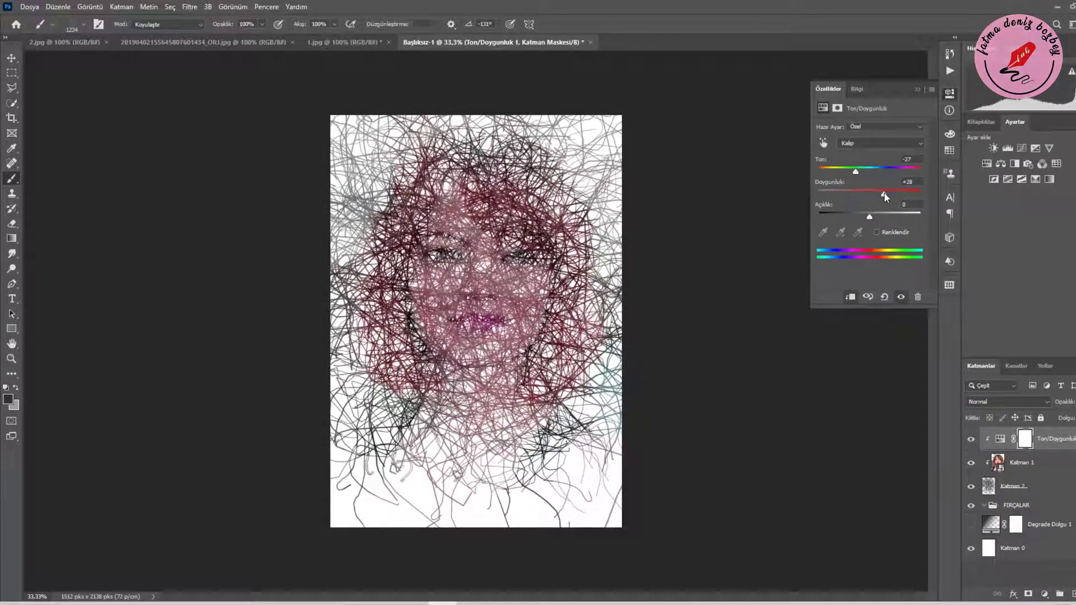
Add a clipped Brightness/Contrast adjustment with brightness 66, fine-tune its contrast, and hide the gradient fill layer
{"action": "left_click", "coordinate": [919, 88]}
{"action": "left_click", "coordinate": [1044, 592]}
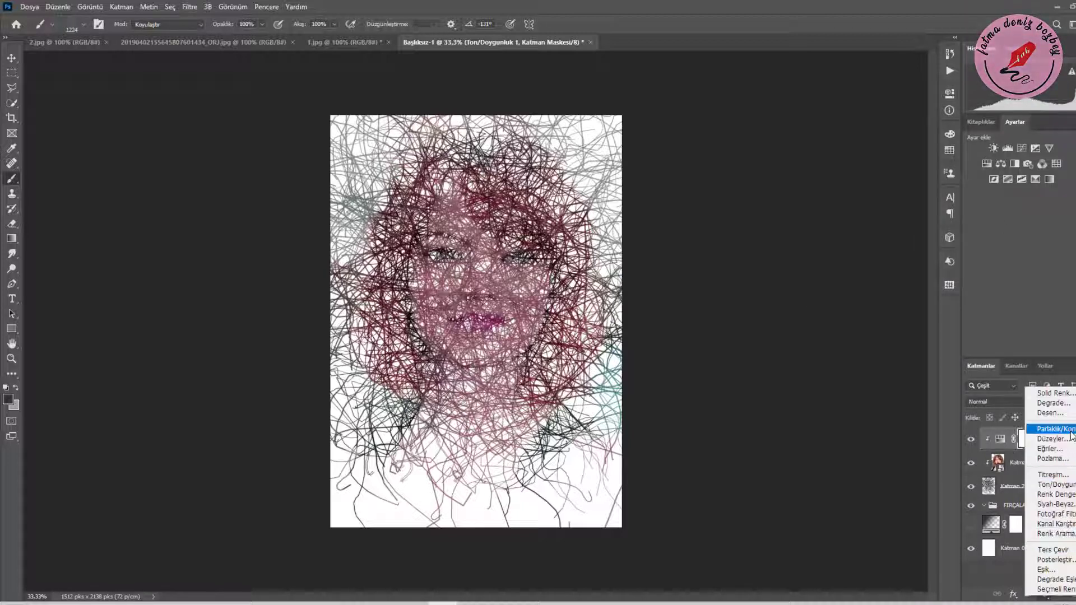
{"action": "left_click", "coordinate": [1049, 433]}
{"action": "left_click_drag", "start_coordinate": [870, 160], "coordinate": [892, 159]}
{"action": "left_click", "coordinate": [972, 548]}
{"action": "left_click", "coordinate": [971, 548]}
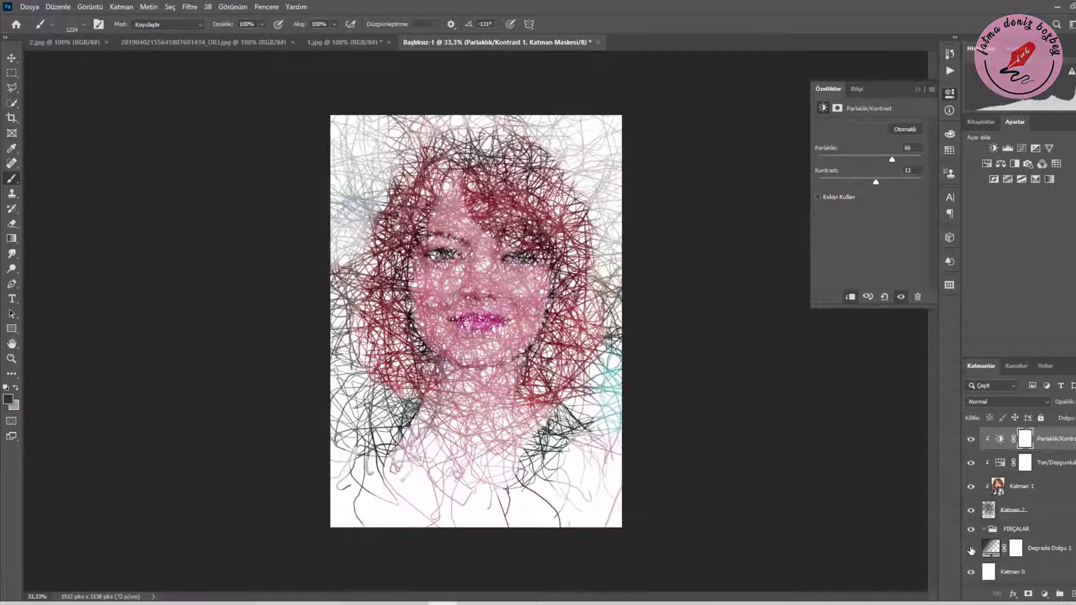
{"action": "left_click", "coordinate": [971, 548]}
{"action": "left_click", "coordinate": [872, 181]}
{"action": "left_click", "coordinate": [918, 89]}
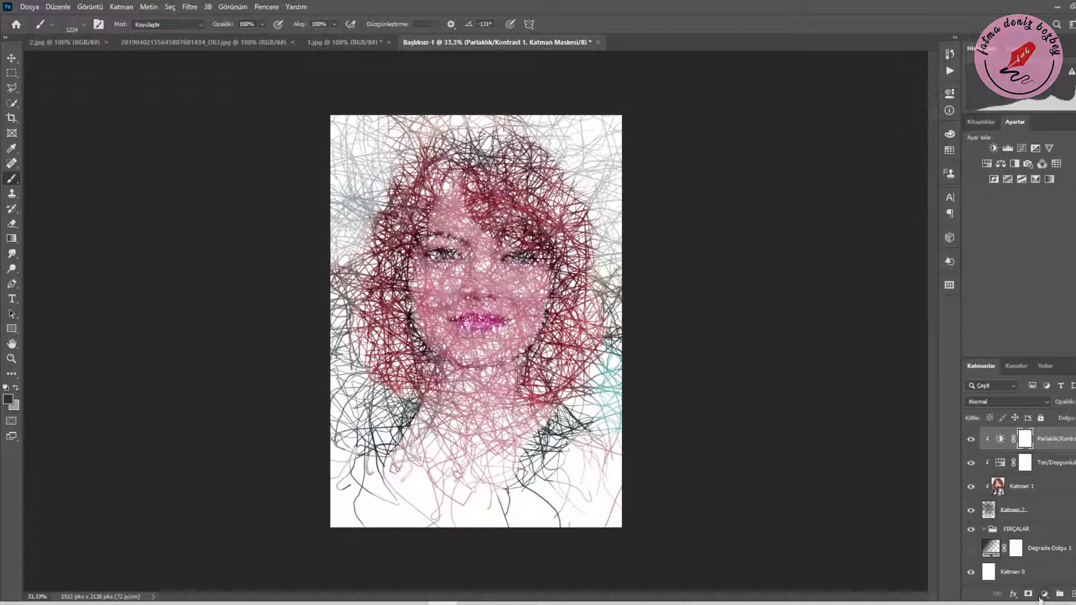
Add a Levels adjustment on top of the layer stack with black input 30 and white input 200
{"action": "left_click", "coordinate": [1042, 596]}
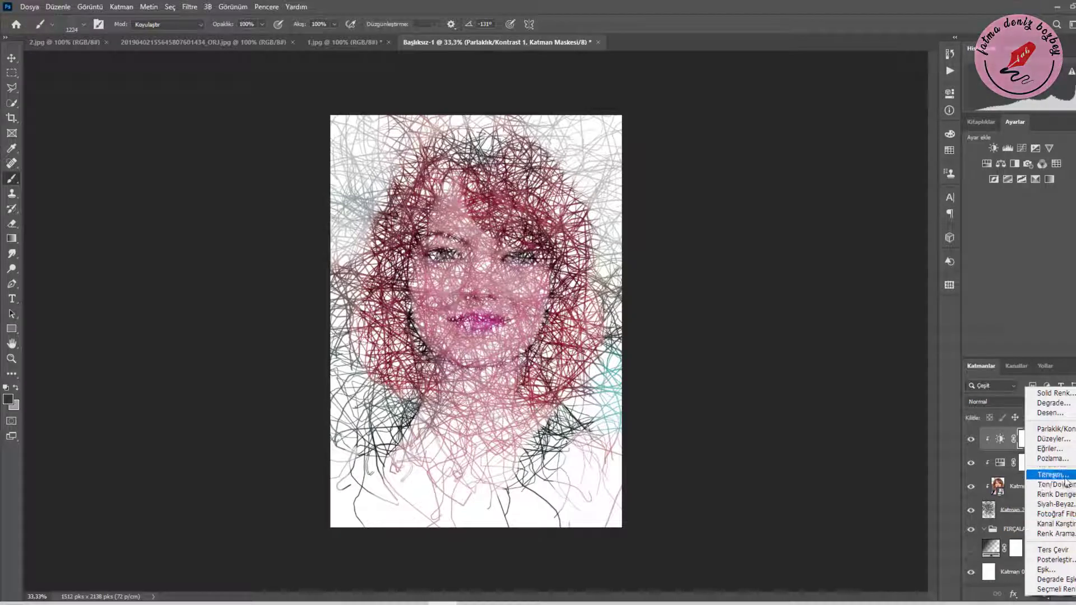
{"action": "left_click", "coordinate": [1053, 439]}
{"action": "left_click_drag", "start_coordinate": [878, 210], "coordinate": [845, 243]}
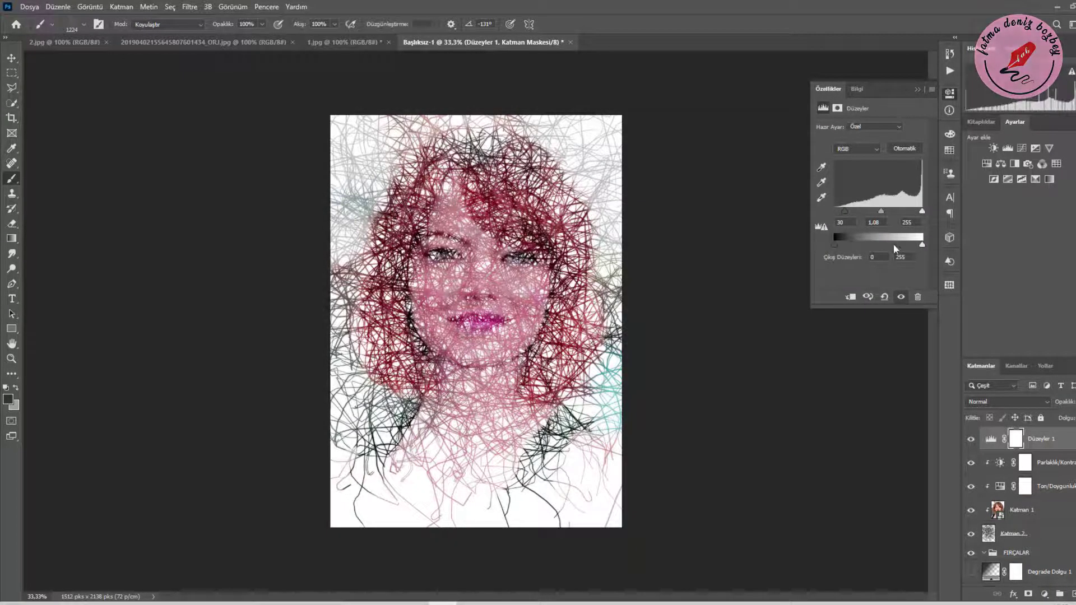
{"action": "left_click_drag", "start_coordinate": [922, 211], "coordinate": [904, 213]}
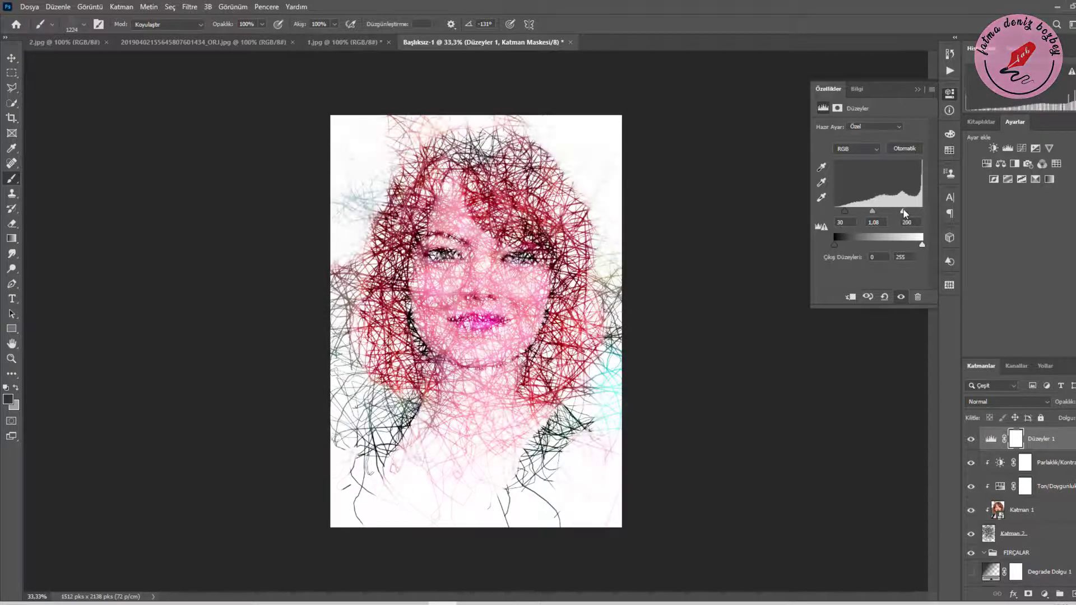
{"action": "left_click", "coordinate": [918, 89]}
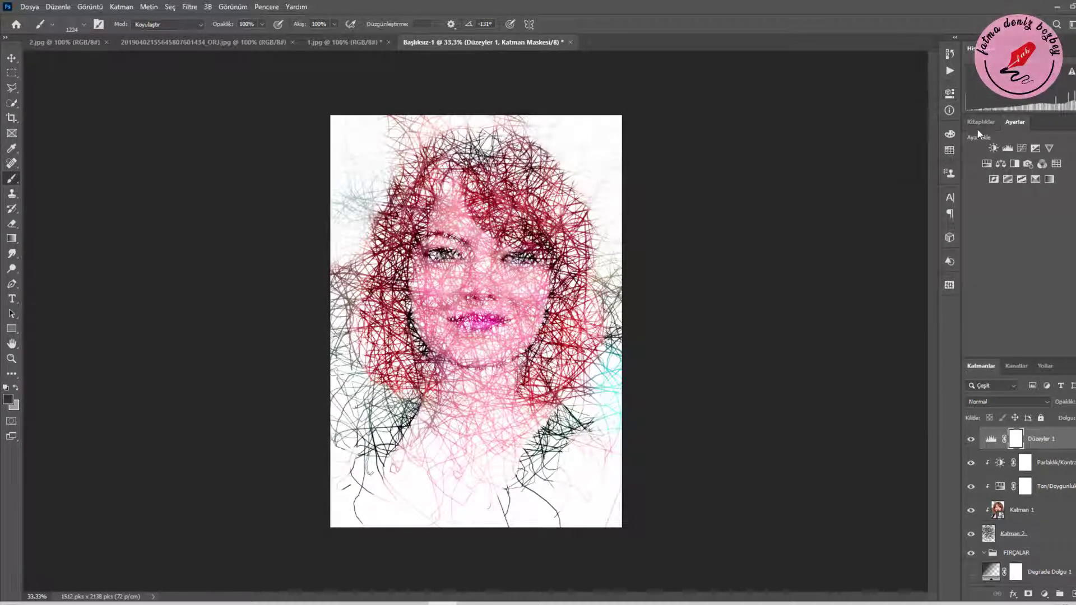
Try a Black & White adjustment above Katman 2 with reds at 61 and yellows at -95
{"action": "left_click", "coordinate": [1001, 534]}
{"action": "left_click", "coordinate": [1044, 594]}
{"action": "left_click", "coordinate": [1043, 549]}
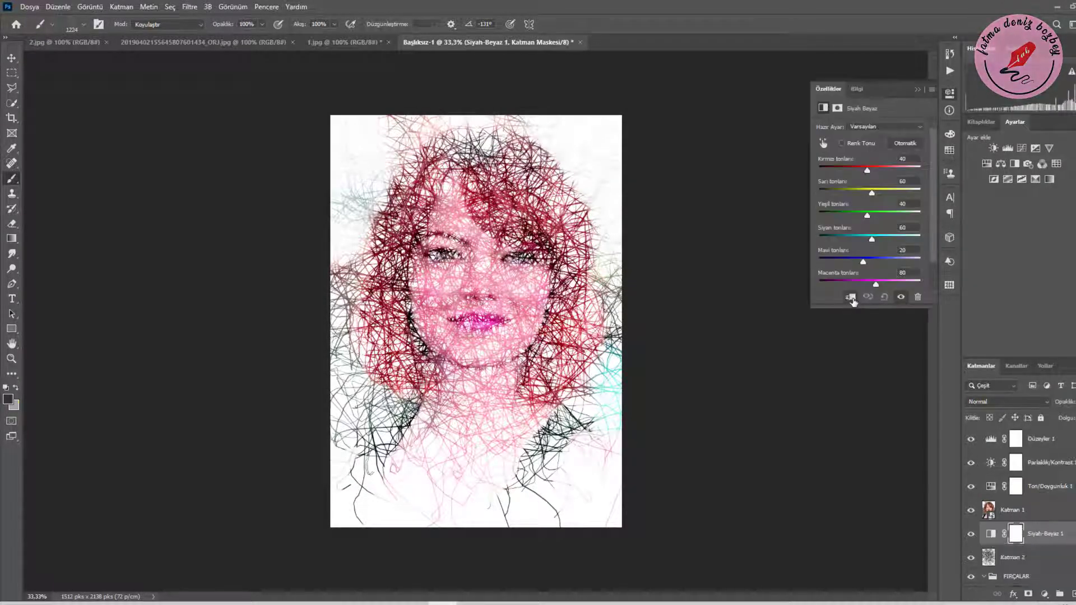
{"action": "left_click", "coordinate": [851, 297]}
{"action": "left_click_drag", "start_coordinate": [867, 169], "coordinate": [839, 194]}
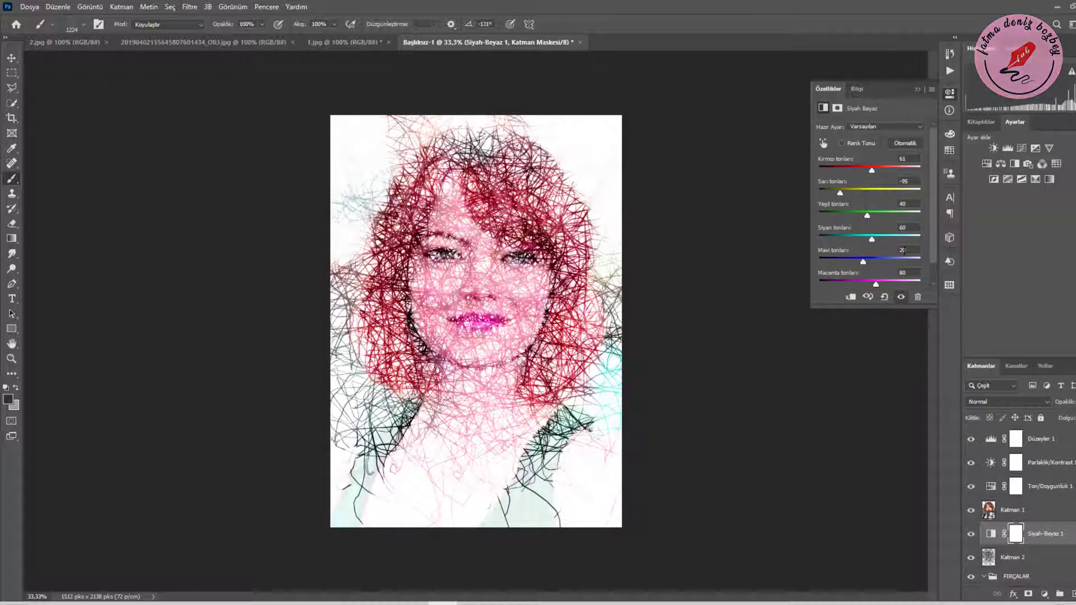
Delete the Black & White adjustment layer above Katman 2
{"action": "left_click", "coordinate": [917, 297]}
{"action": "key", "text": "Return"}
{"action": "left_click", "coordinate": [917, 88]}
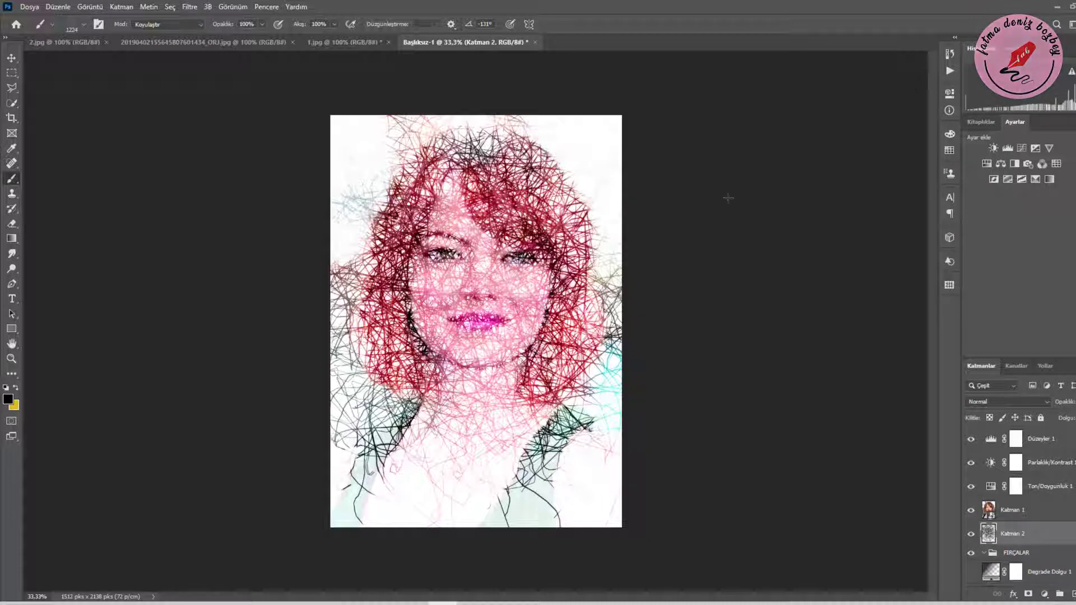
{"action": "key", "text": "ctrl+z"}
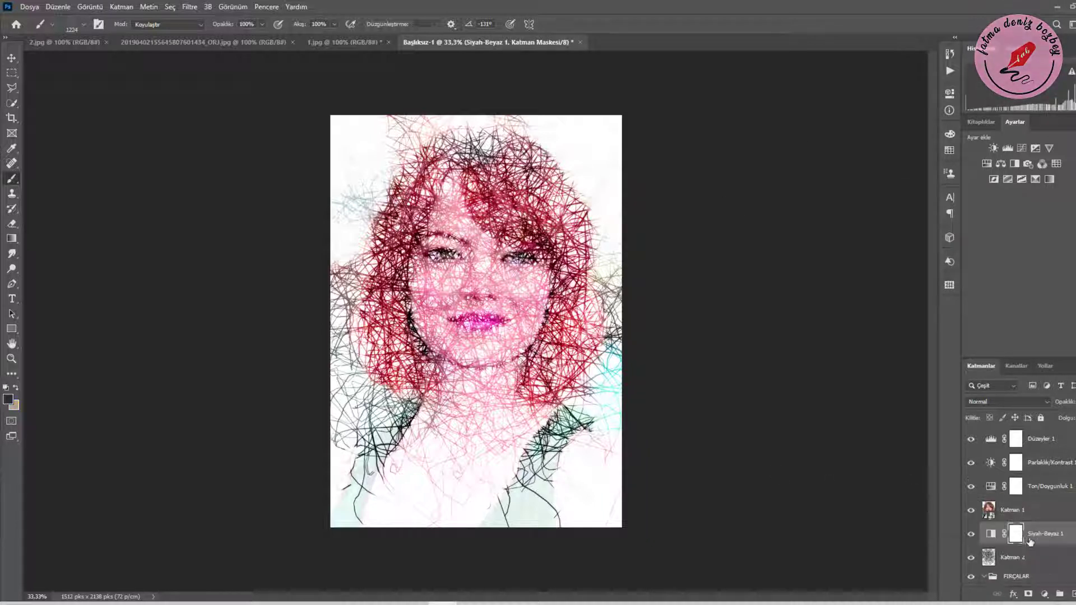
{"action": "key", "text": "Delete"}
{"action": "key", "text": "Return"}
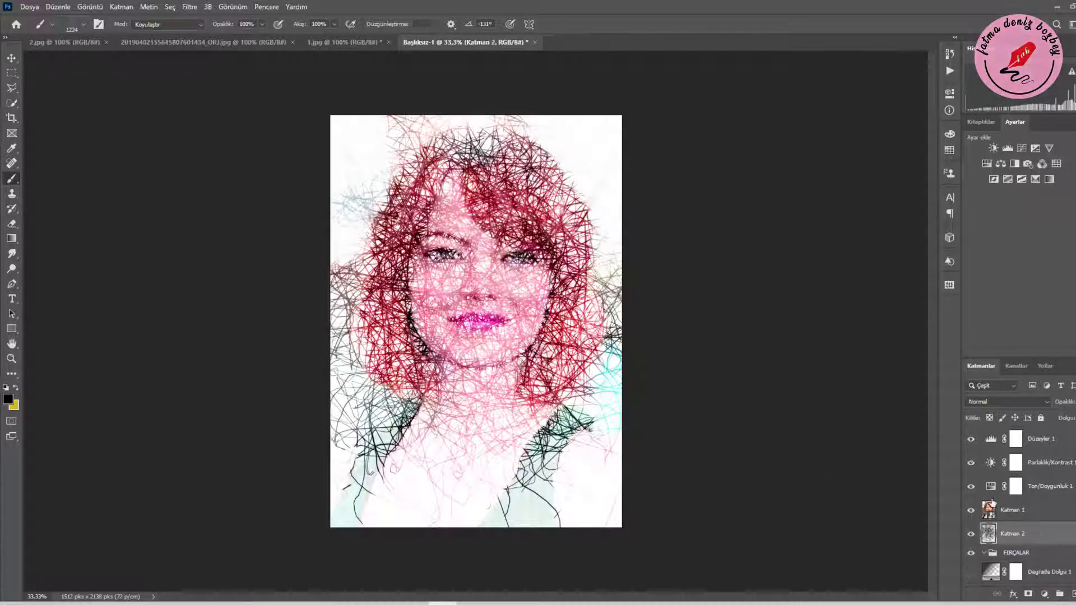
Show the Degrade Dolgu 1 gradient layer and make its layer mask the painting target
{"action": "left_click", "coordinate": [973, 571]}
{"action": "scroll", "coordinate": [989, 567], "scroll_direction": "down", "scroll_amount": 2}
{"action": "left_click", "coordinate": [1015, 553]}
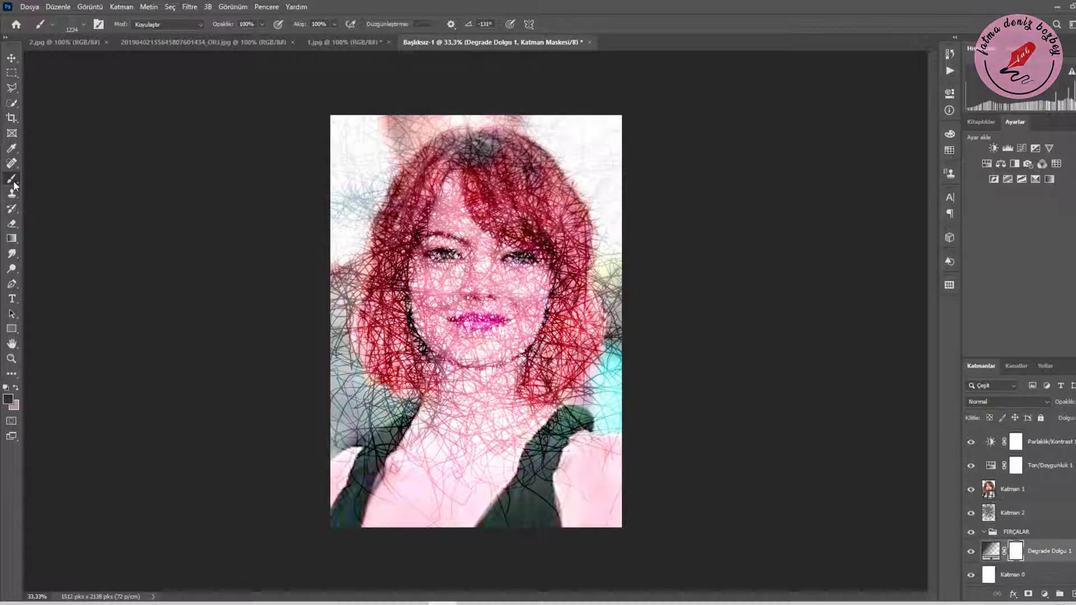
{"action": "left_click", "coordinate": [382, 483]}
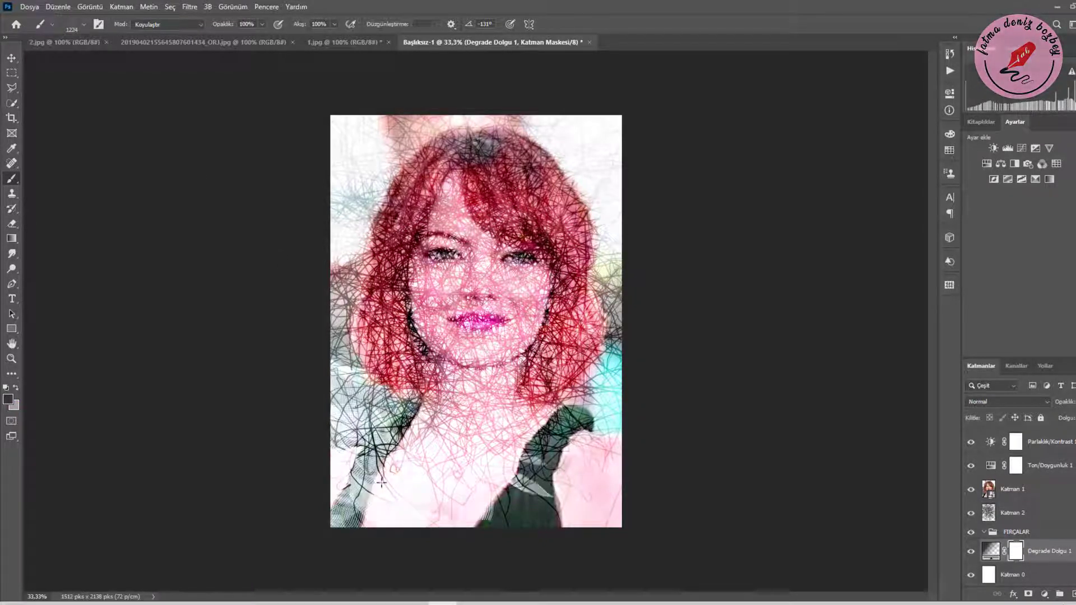
Paint dark on the Degrade Dolgu 1 mask around the portrait with the Yumuşak Kenar brush at 365 px
{"action": "left_click", "coordinate": [98, 24]}
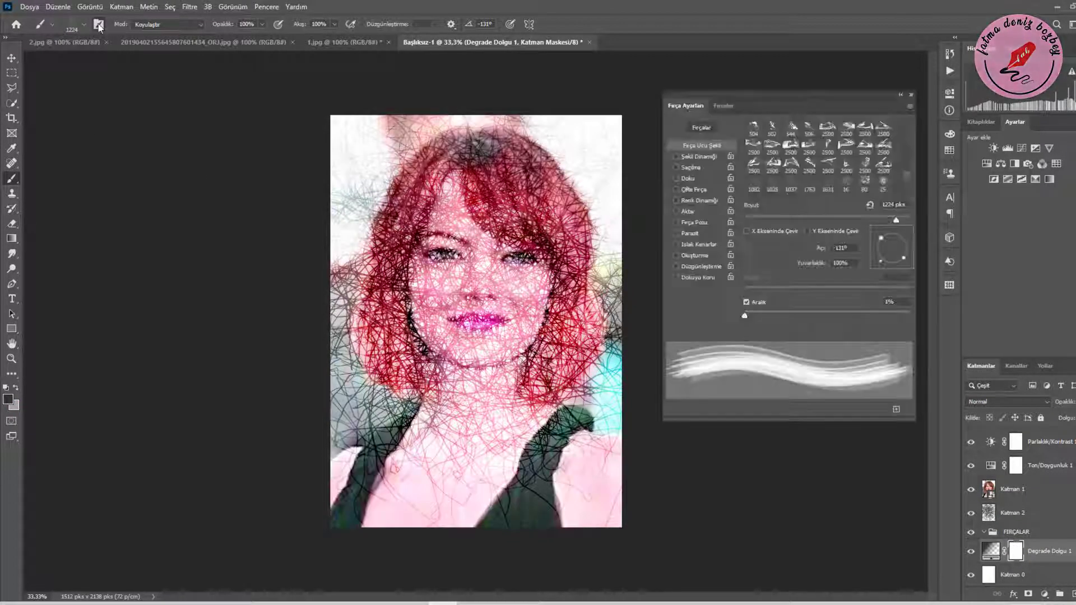
{"action": "left_click", "coordinate": [724, 105]}
{"action": "scroll", "coordinate": [785, 280], "scroll_direction": "up", "scroll_amount": 10}
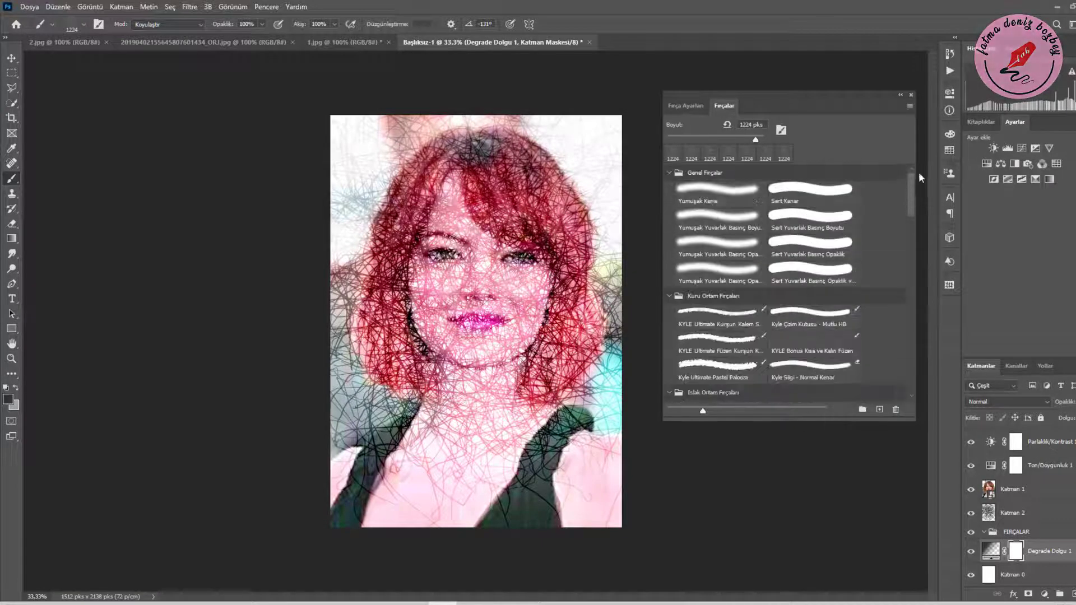
{"action": "left_click", "coordinate": [718, 191]}
{"action": "left_click_drag", "start_coordinate": [812, 95], "coordinate": [880, 94]}
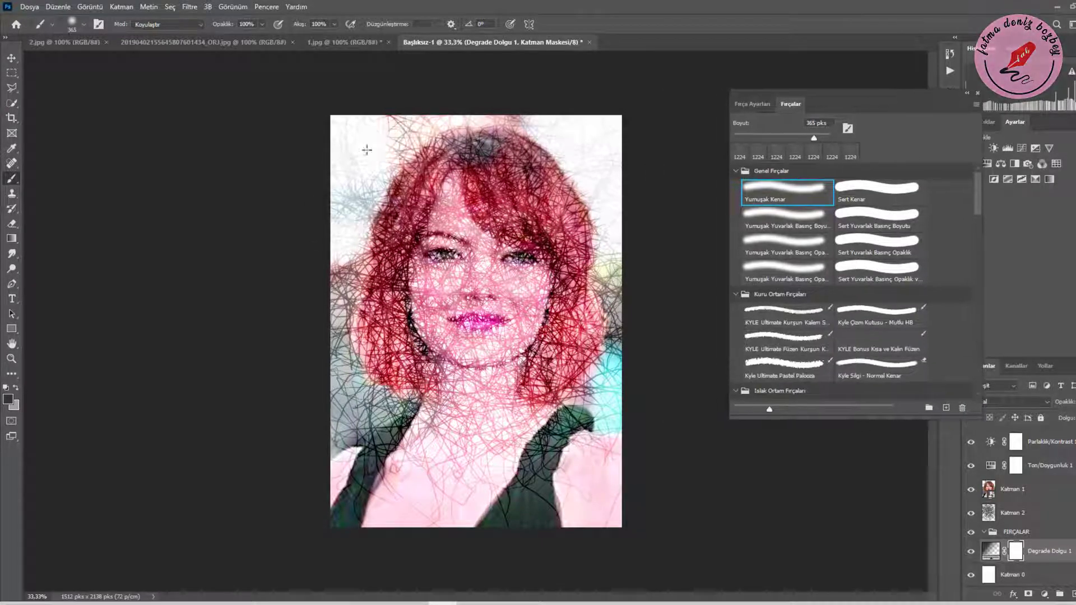
{"action": "mouse_move", "coordinate": [366, 149]}
{"action": "left_mouse_down"}
{"action": "mouse_move", "coordinate": [350, 184]}
{"action": "mouse_move", "coordinate": [367, 500]}
{"action": "mouse_move", "coordinate": [559, 485]}
{"action": "mouse_move", "coordinate": [612, 436]}
{"action": "mouse_move", "coordinate": [535, 497]}
{"action": "mouse_move", "coordinate": [408, 511]}
{"action": "left_mouse_up"}
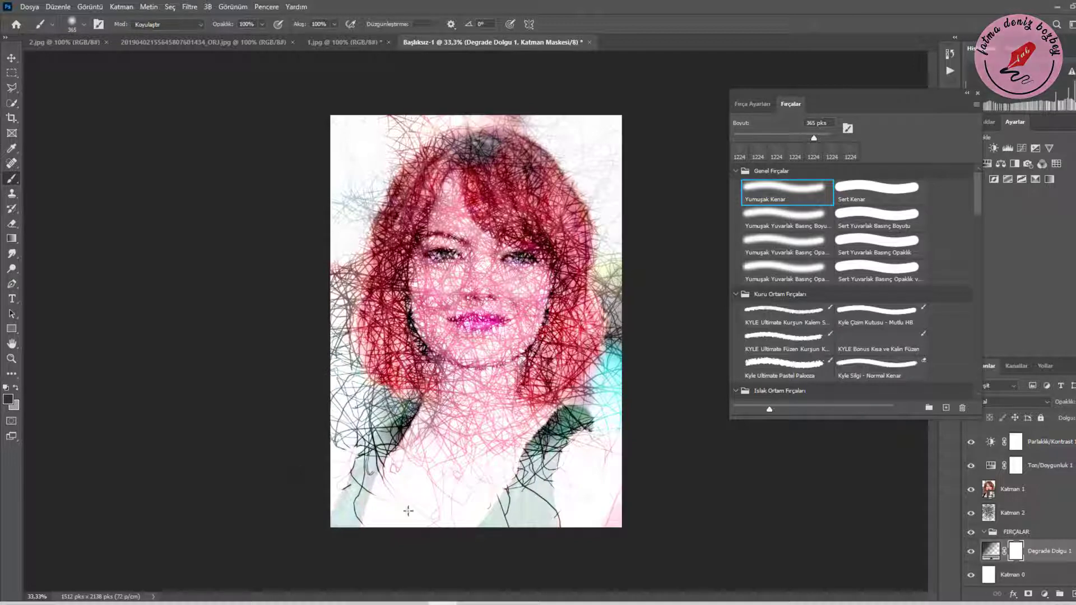
{"action": "left_click_drag", "start_coordinate": [542, 491], "coordinate": [537, 443]}
Clip the Katman 1 portrait layer to Katman 2 again
{"action": "left_click", "coordinate": [1020, 493]}
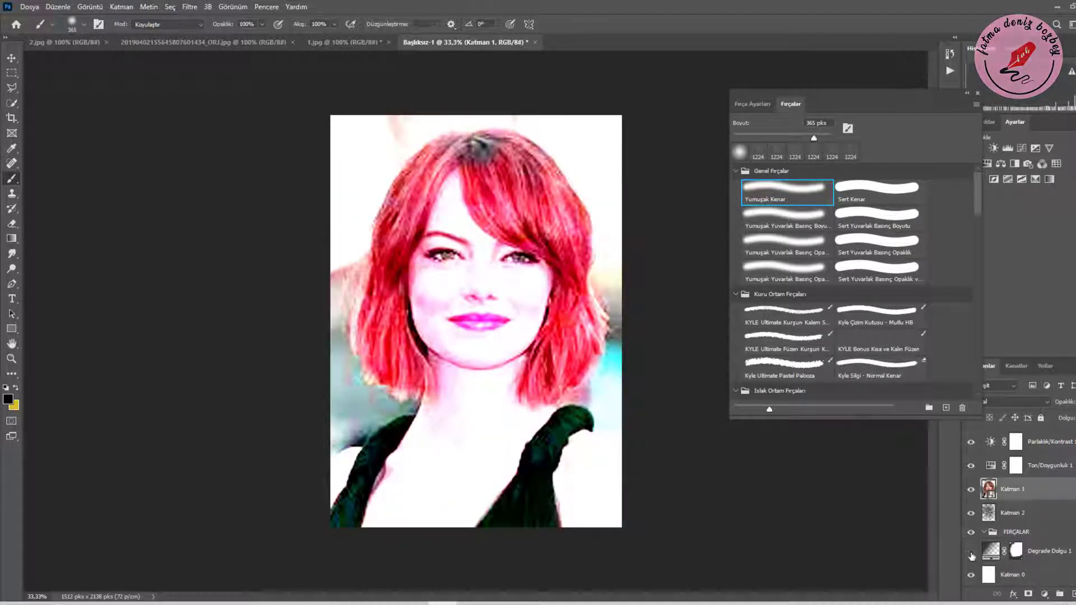
{"action": "right_click", "coordinate": [1004, 493]}
{"action": "left_click", "coordinate": [949, 367]}
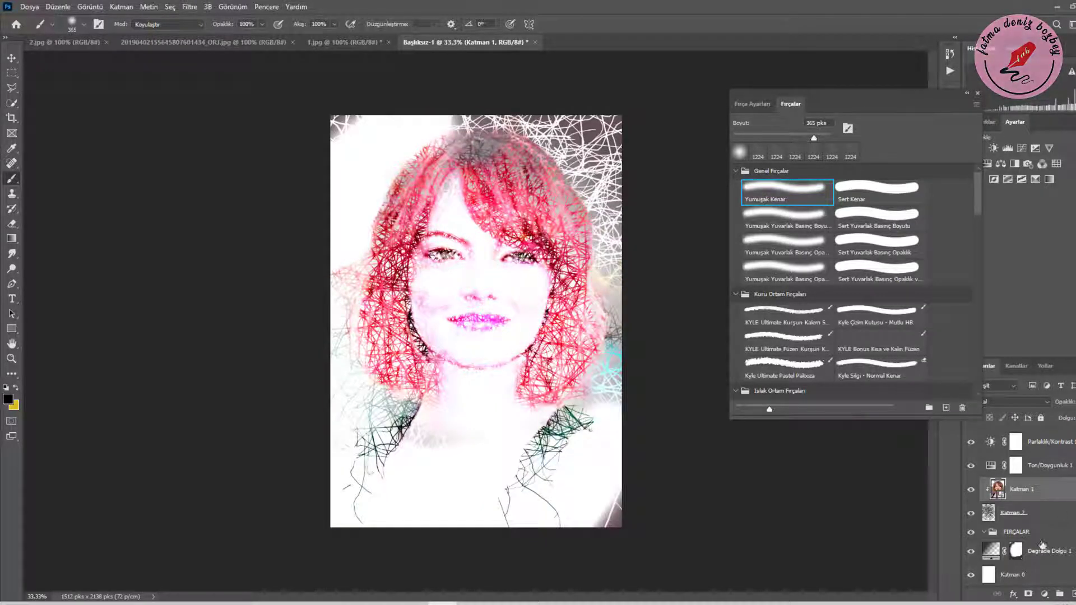
Compare the image with the gradient hidden and shown, and paint its mask dark above the head
{"action": "left_click", "coordinate": [970, 552]}
{"action": "left_click", "coordinate": [971, 553]}
{"action": "left_click", "coordinate": [1017, 552]}
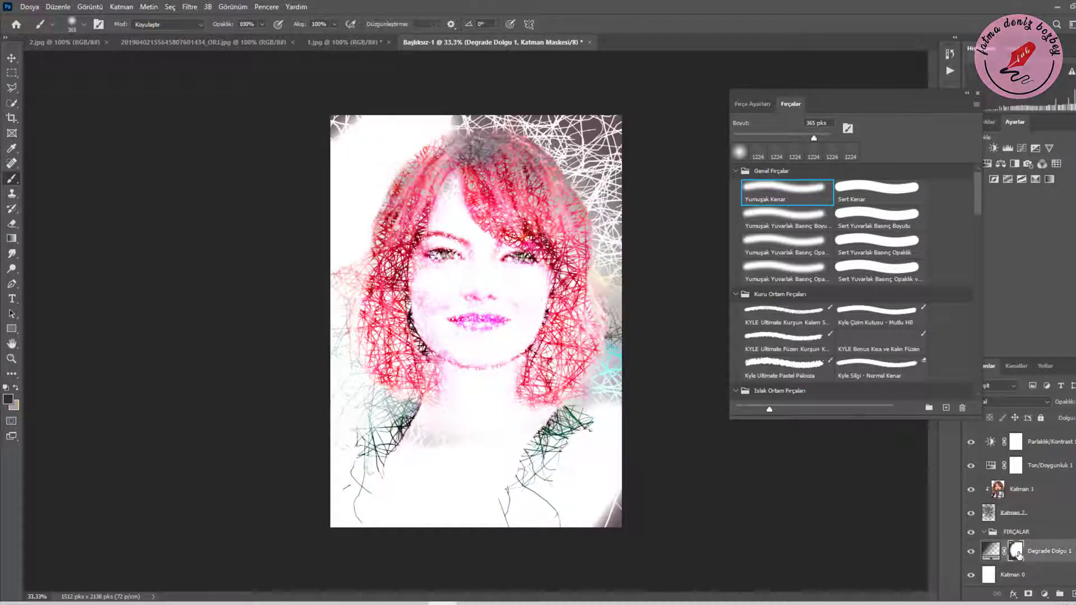
{"action": "mouse_move", "coordinate": [448, 121]}
{"action": "left_mouse_down"}
{"action": "mouse_move", "coordinate": [605, 168]}
{"action": "mouse_move", "coordinate": [418, 107]}
{"action": "left_mouse_up"}
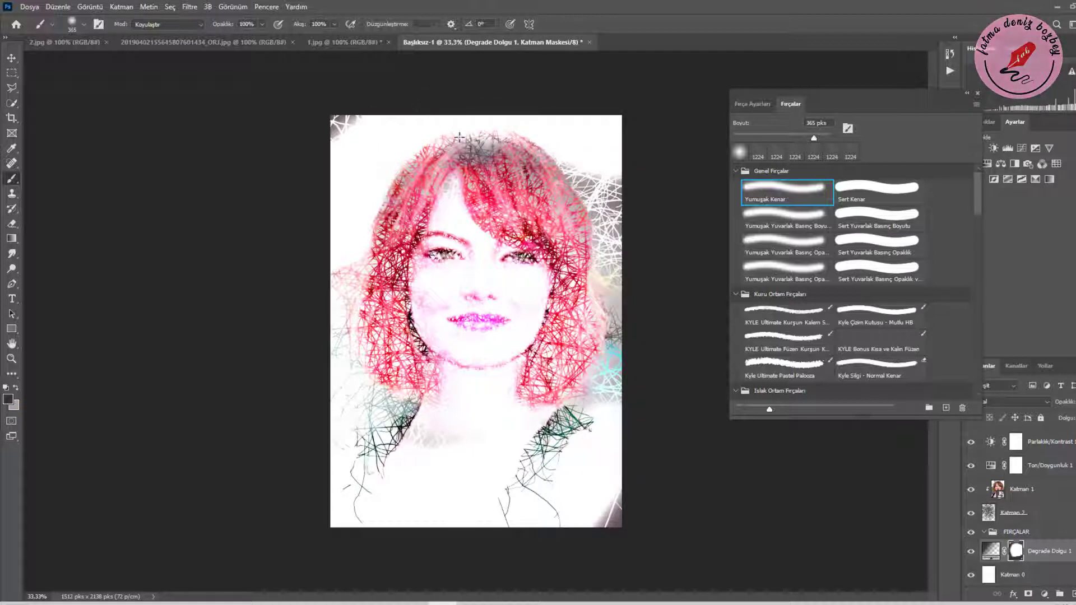
Set the background colour to white (ffffff) and swap it to the foreground for the brush
{"action": "left_click", "coordinate": [13, 405]}
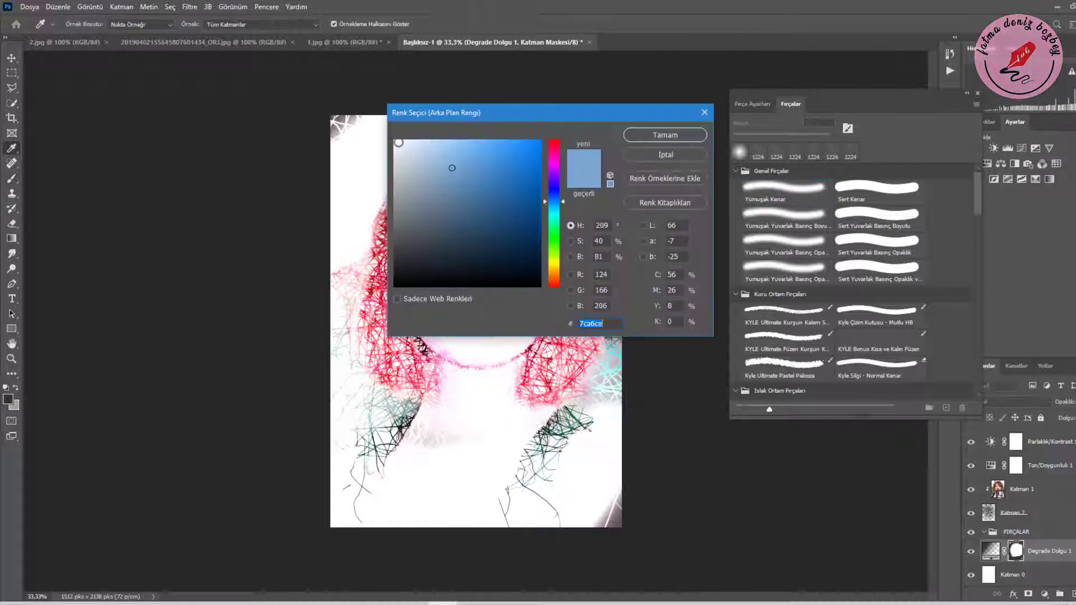
{"action": "type", "text": "0"}
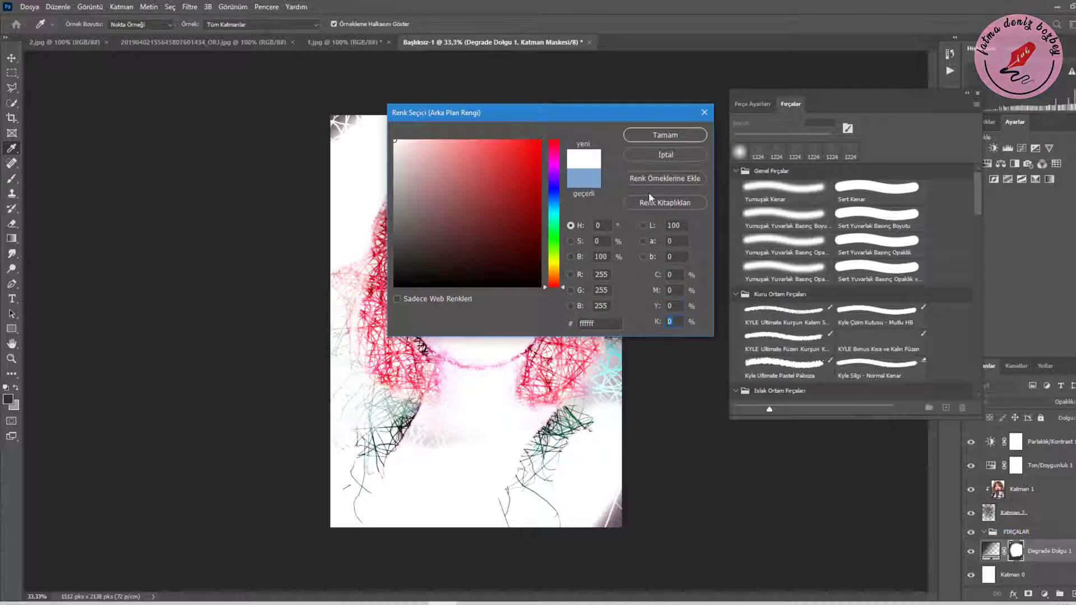
{"action": "key", "text": "Return"}
{"action": "key", "text": "b"}
{"action": "key", "text": "x"}
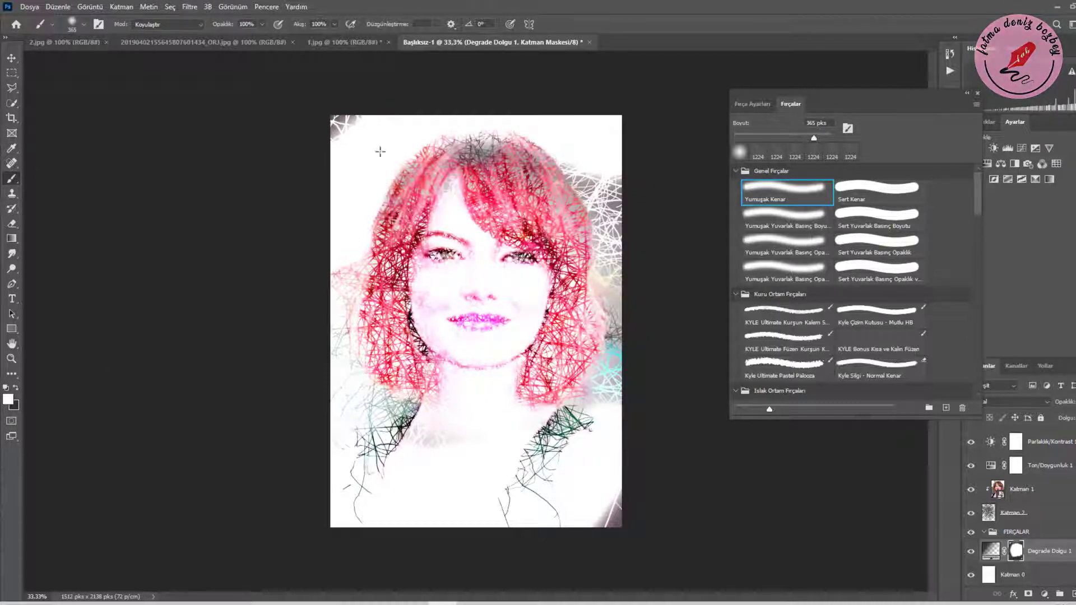
Set the brush mode to Normal and paint the Degrade Dolgu 1 mask white to restore the gradient around the portrait
{"action": "left_click", "coordinate": [167, 24]}
{"action": "left_click", "coordinate": [147, 35]}
{"action": "mouse_move", "coordinate": [614, 213]}
{"action": "left_mouse_down"}
{"action": "mouse_move", "coordinate": [359, 236]}
{"action": "mouse_move", "coordinate": [616, 140]}
{"action": "mouse_move", "coordinate": [493, 504]}
{"action": "mouse_move", "coordinate": [339, 370]}
{"action": "mouse_move", "coordinate": [348, 513]}
{"action": "mouse_move", "coordinate": [561, 448]}
{"action": "mouse_move", "coordinate": [359, 381]}
{"action": "left_mouse_up"}
{"action": "mouse_move", "coordinate": [645, 184]}
{"action": "left_mouse_down"}
{"action": "mouse_move", "coordinate": [295, 146]}
{"action": "mouse_move", "coordinate": [332, 301]}
{"action": "mouse_move", "coordinate": [312, 457]}
{"action": "left_mouse_up"}
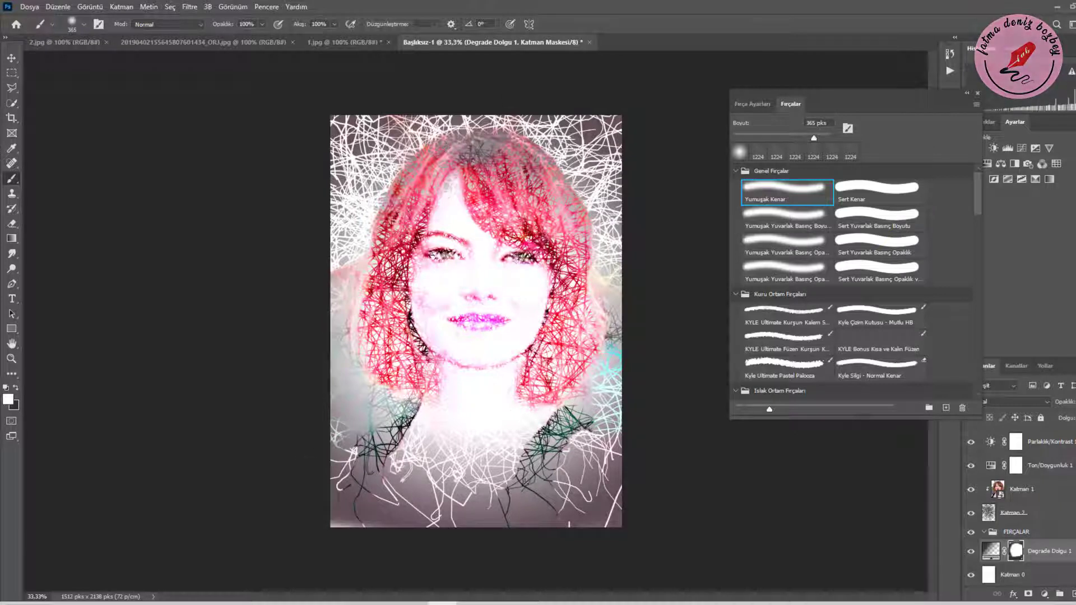
Add more lines on Katman 2 with the TÜM ÇİZGİLER-6 brush at varied sizes and angles, ending at 2010 px and -2°
{"action": "left_click", "coordinate": [1018, 512]}
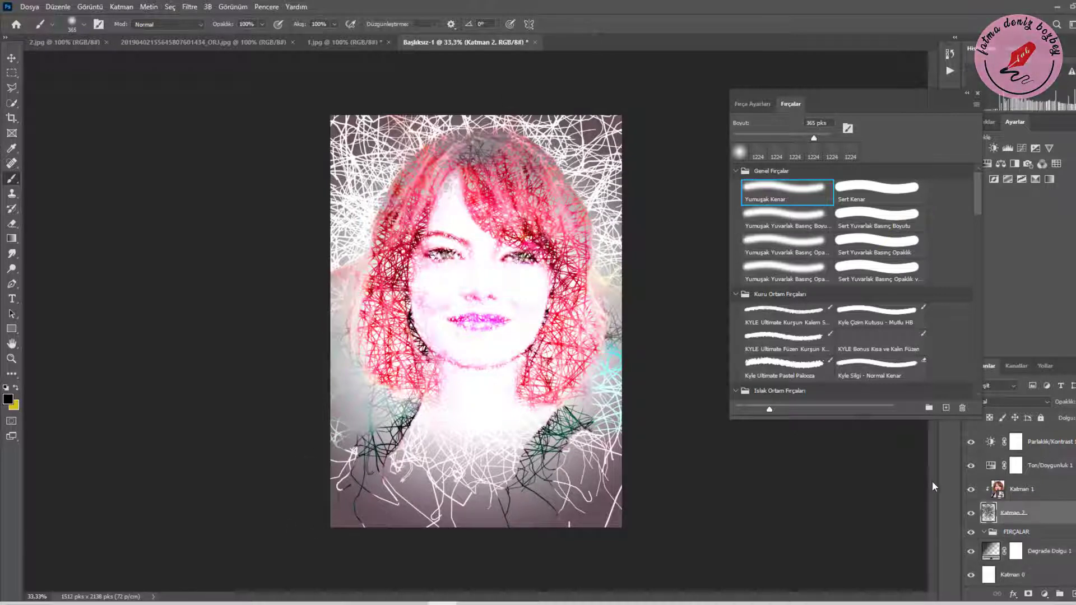
{"action": "left_click", "coordinate": [757, 105]}
{"action": "left_click_drag", "start_coordinate": [972, 134], "coordinate": [977, 381]}
{"action": "left_click", "coordinate": [790, 104]}
{"action": "left_click", "coordinate": [845, 389]}
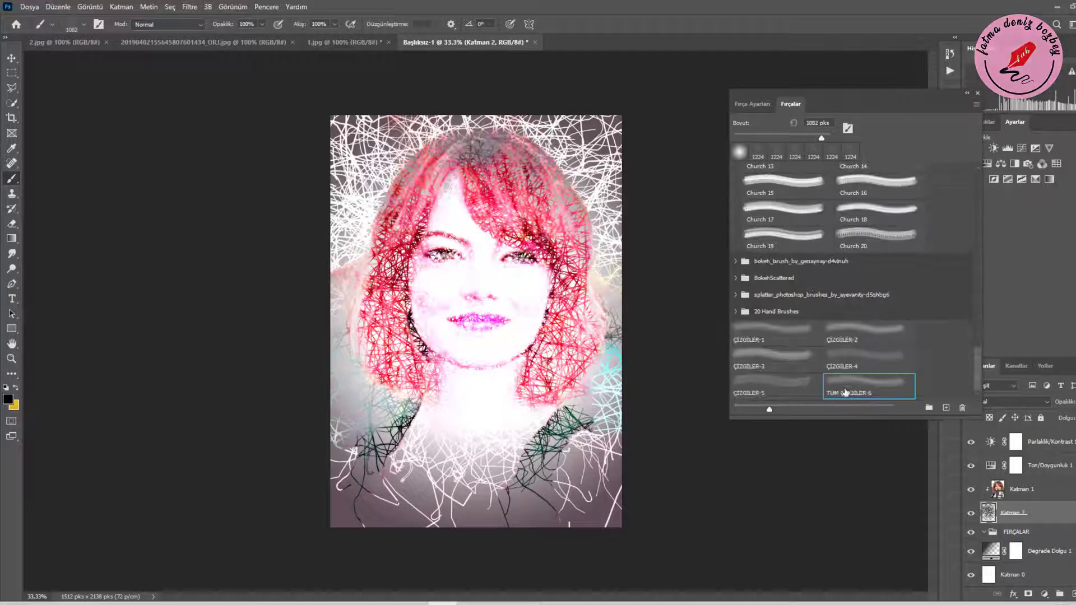
{"action": "left_click", "coordinate": [753, 104]}
{"action": "left_click_drag", "start_coordinate": [960, 220], "coordinate": [961, 219]}
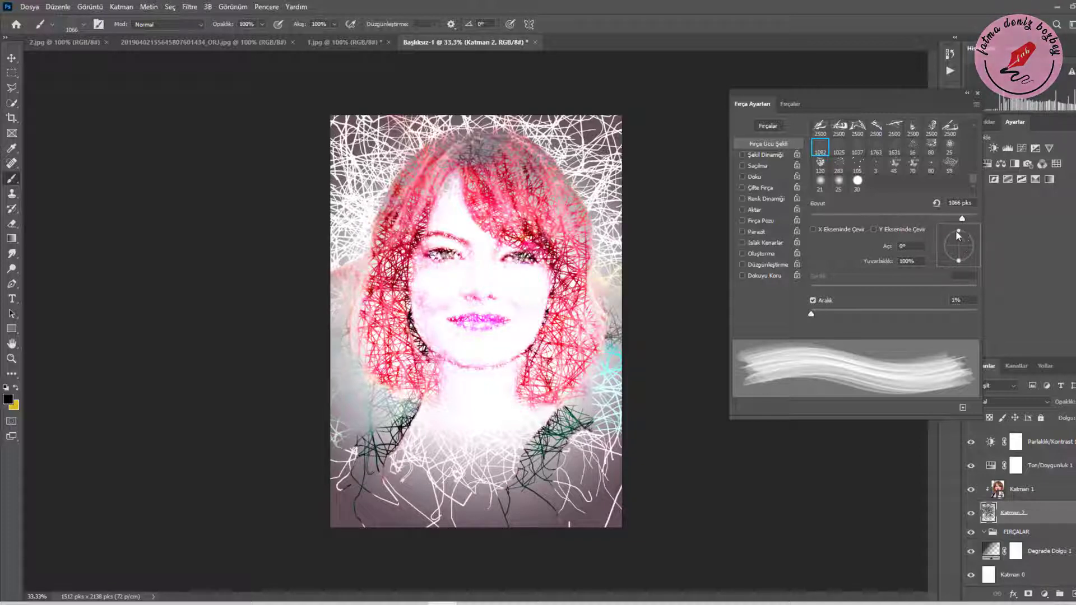
{"action": "mouse_move", "coordinate": [956, 231]}
{"action": "left_mouse_down"}
{"action": "mouse_move", "coordinate": [966, 218]}
{"action": "mouse_move", "coordinate": [976, 251]}
{"action": "mouse_move", "coordinate": [946, 265]}
{"action": "mouse_move", "coordinate": [943, 235]}
{"action": "mouse_move", "coordinate": [967, 230]}
{"action": "mouse_move", "coordinate": [977, 247]}
{"action": "left_mouse_up"}
{"action": "left_click", "coordinate": [966, 219]}
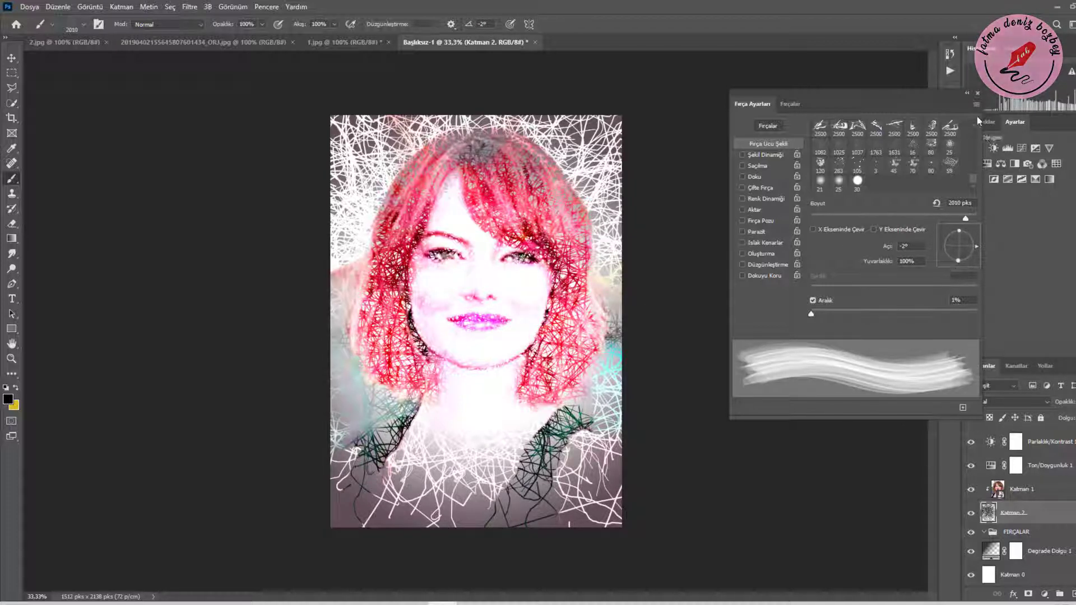
Add a layer mask to Katman 1 and prepare the Yumuşak Kenar brush at 377 px with the dark foreground colour
{"action": "left_click", "coordinate": [1016, 465]}
{"action": "left_click", "coordinate": [1026, 496]}
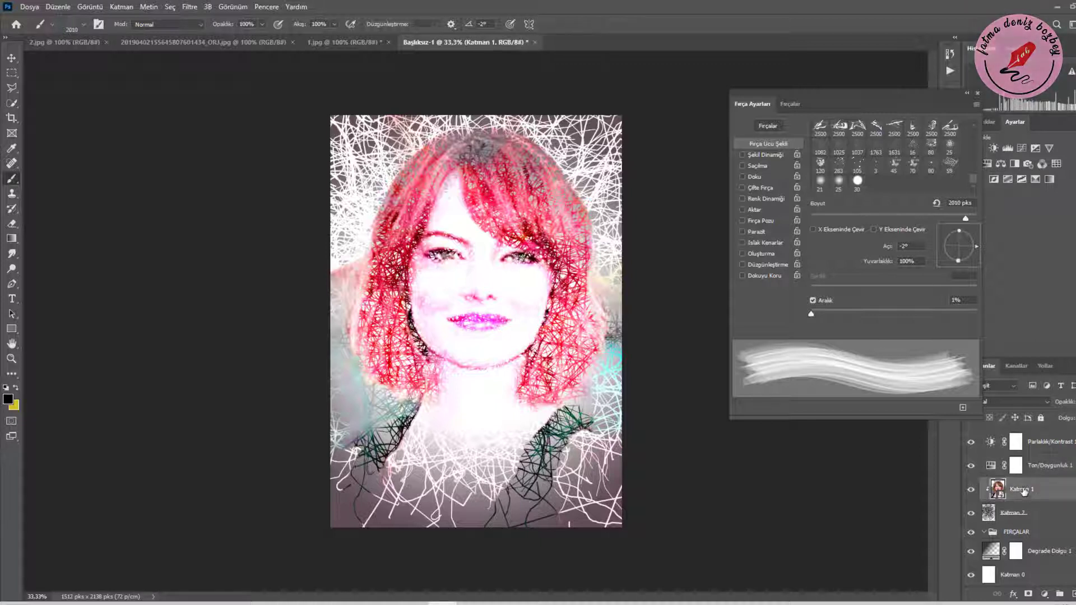
{"action": "left_click", "coordinate": [791, 106]}
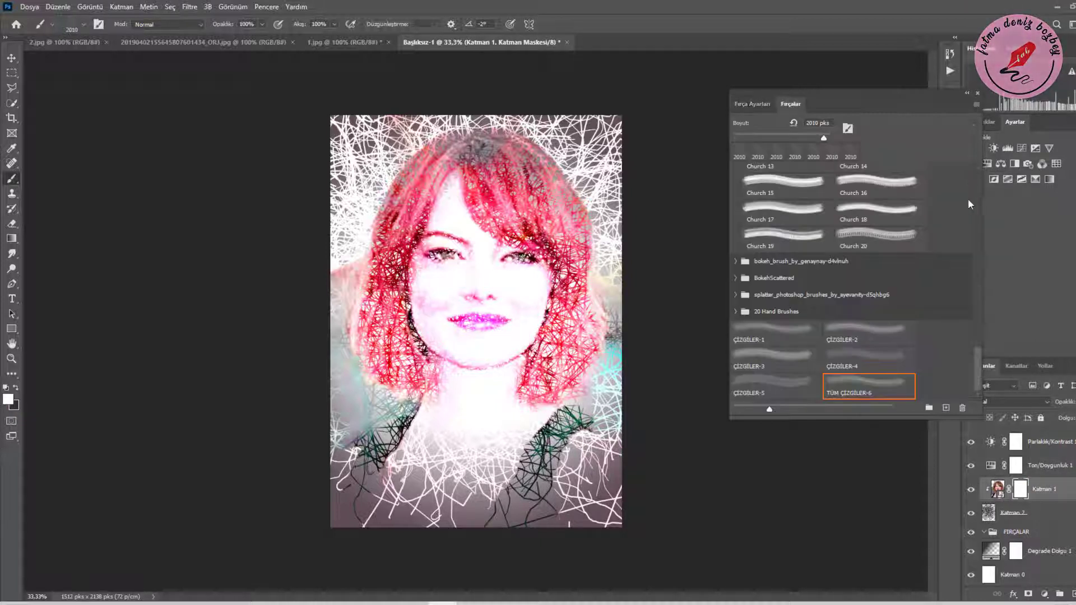
{"action": "left_click_drag", "start_coordinate": [977, 370], "coordinate": [977, 188]}
{"action": "left_click", "coordinate": [790, 192]}
{"action": "left_click", "coordinate": [815, 138]}
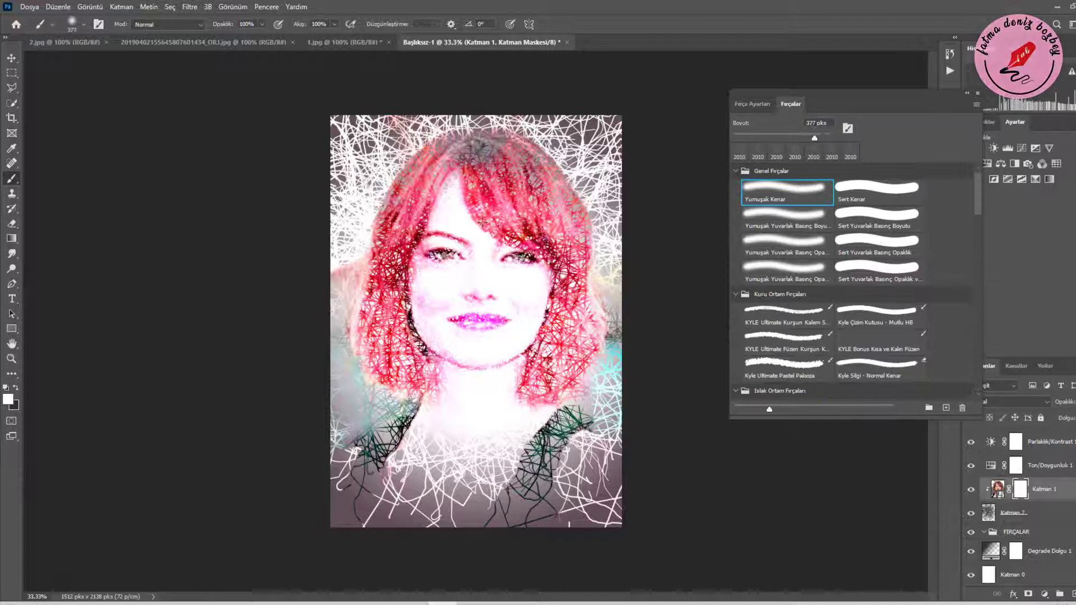
{"action": "left_click", "coordinate": [16, 387]}
Lower the brush opacity and paint over the hair and face on the Katman 1 mask to bring out the lines
{"action": "mouse_move", "coordinate": [408, 216]}
{"action": "left_mouse_down"}
{"action": "mouse_move", "coordinate": [513, 286]}
{"action": "mouse_move", "coordinate": [468, 205]}
{"action": "left_mouse_up"}
{"action": "key", "text": "ctrl+z"}
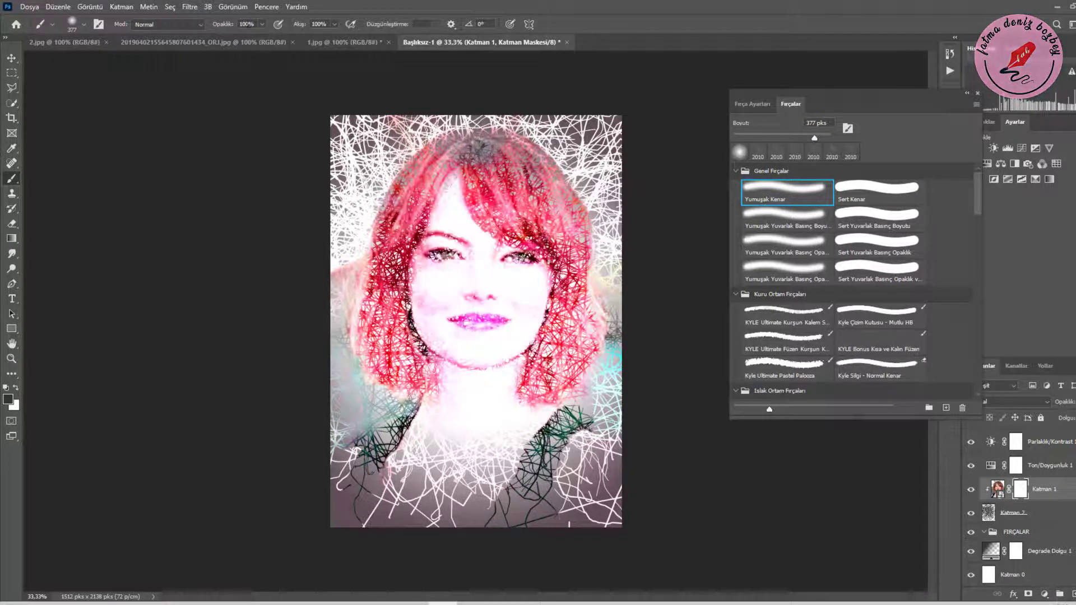
{"action": "left_click", "coordinate": [262, 24]}
{"action": "left_click_drag", "start_coordinate": [268, 38], "coordinate": [241, 38]}
{"action": "left_click_drag", "start_coordinate": [395, 255], "coordinate": [481, 169]}
{"action": "mouse_move", "coordinate": [477, 213]}
{"action": "left_mouse_down"}
{"action": "mouse_move", "coordinate": [426, 393]}
{"action": "mouse_move", "coordinate": [533, 337]}
{"action": "mouse_move", "coordinate": [505, 493]}
{"action": "mouse_move", "coordinate": [321, 461]}
{"action": "mouse_move", "coordinate": [597, 404]}
{"action": "mouse_move", "coordinate": [364, 159]}
{"action": "left_mouse_up"}
{"action": "key", "text": "ctrl+z"}
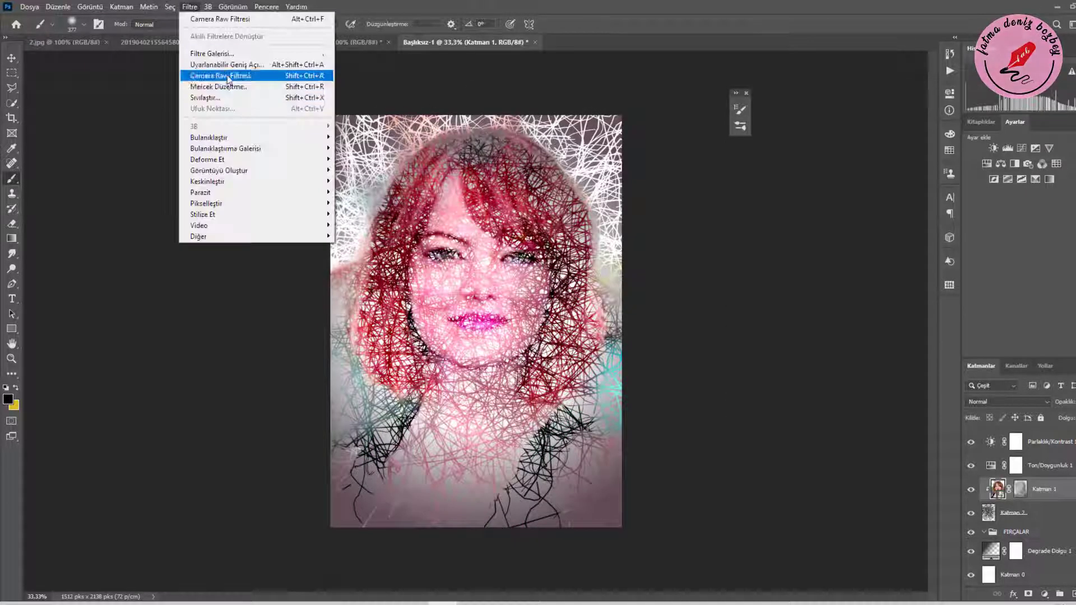
Try a Camera Raw filter on Katman 1 with temperature +46, tint +80, exposure -0.15 and raised contrast
{"action": "left_click", "coordinate": [227, 79]}
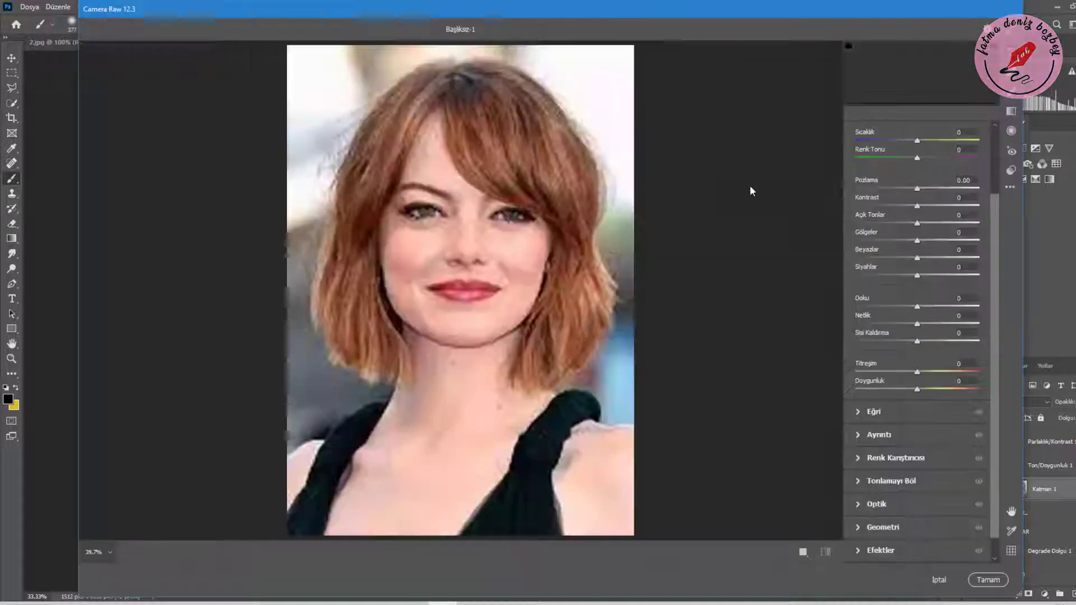
{"action": "left_click_drag", "start_coordinate": [917, 140], "coordinate": [964, 159]}
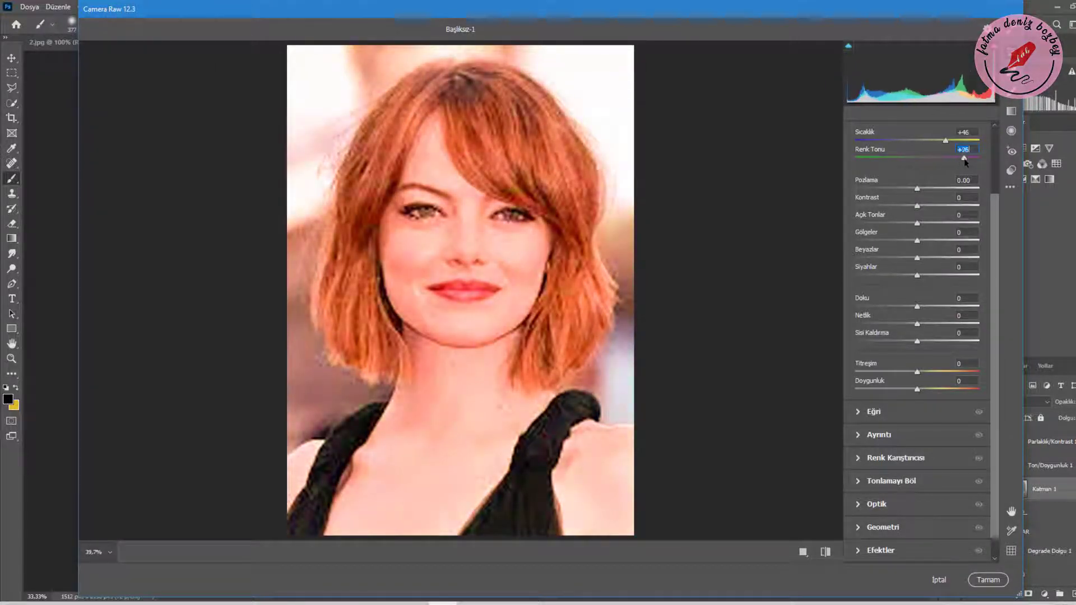
{"action": "left_click_drag", "start_coordinate": [918, 189], "coordinate": [949, 206]}
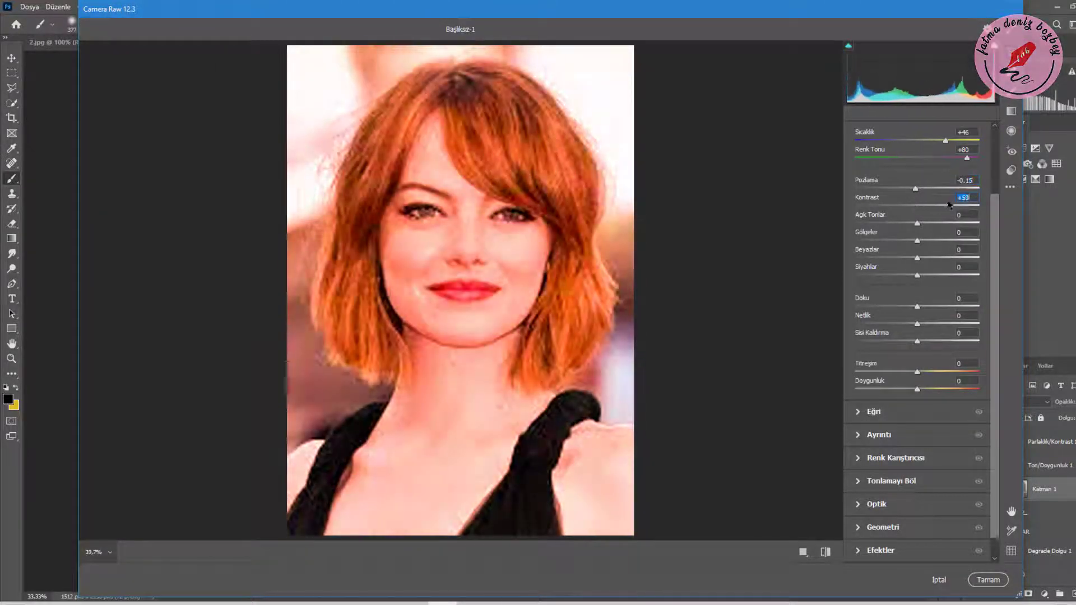
{"action": "left_click", "coordinate": [988, 578]}
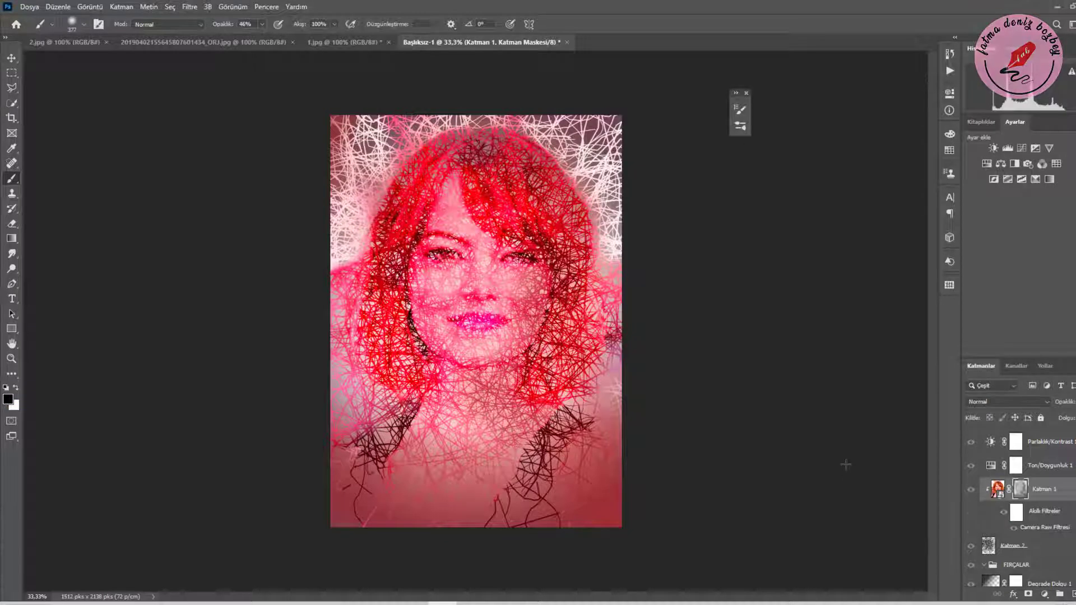
Add a solid colour fill layer above Katman 1 in yellow #f3da50
{"action": "left_click", "coordinate": [1044, 594]}
{"action": "left_click", "coordinate": [1049, 397]}
{"action": "left_click", "coordinate": [434, 152]}
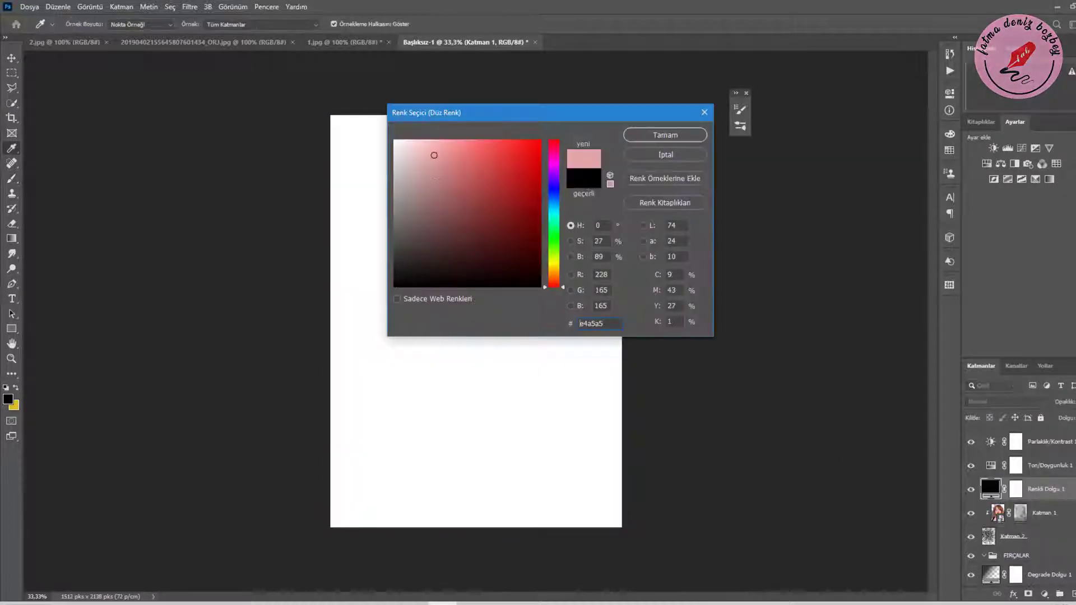
{"action": "left_click", "coordinate": [554, 261]}
{"action": "left_click_drag", "start_coordinate": [554, 264], "coordinate": [547, 265]}
{"action": "left_click", "coordinate": [493, 147]}
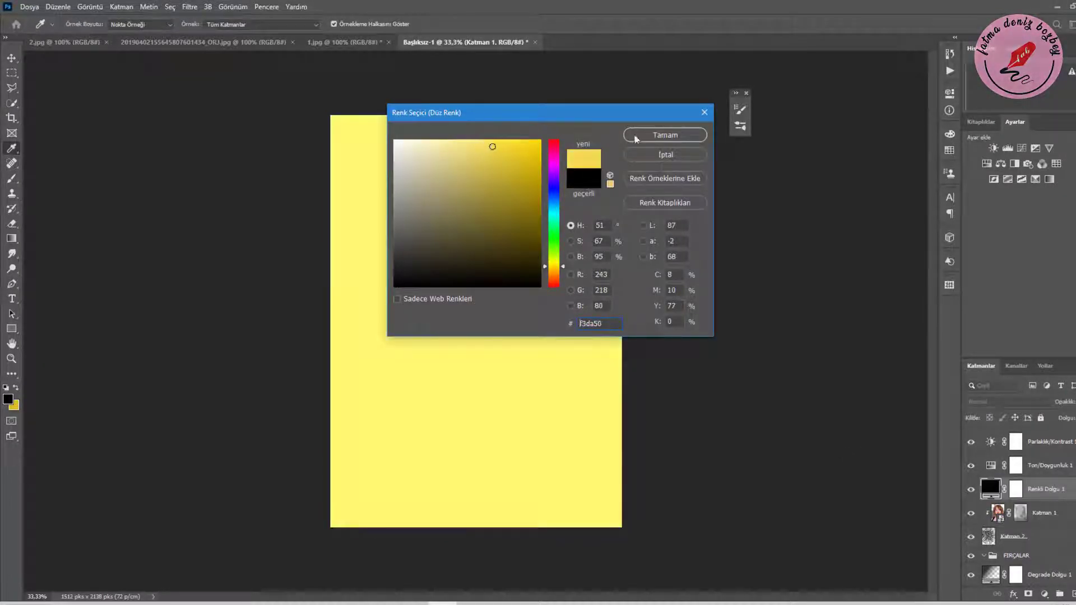
{"action": "left_click", "coordinate": [638, 136]}
Set the yellow fill layer's blend mode to Koyulaştır and invert its layer mask to black
{"action": "left_click", "coordinate": [1023, 403]}
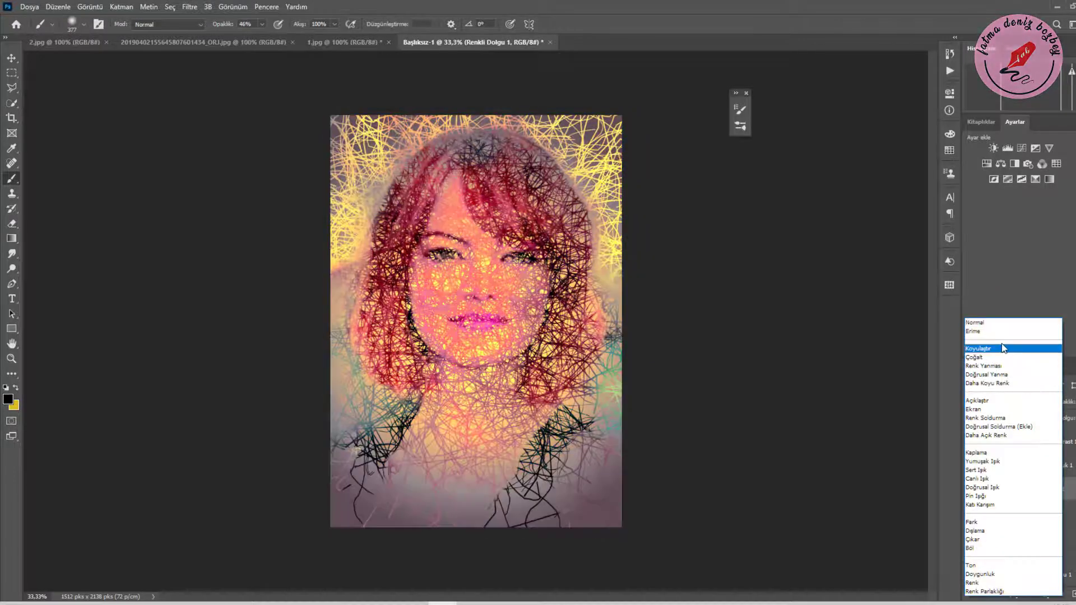
{"action": "left_click", "coordinate": [1003, 349]}
{"action": "double_click", "coordinate": [1016, 490]}
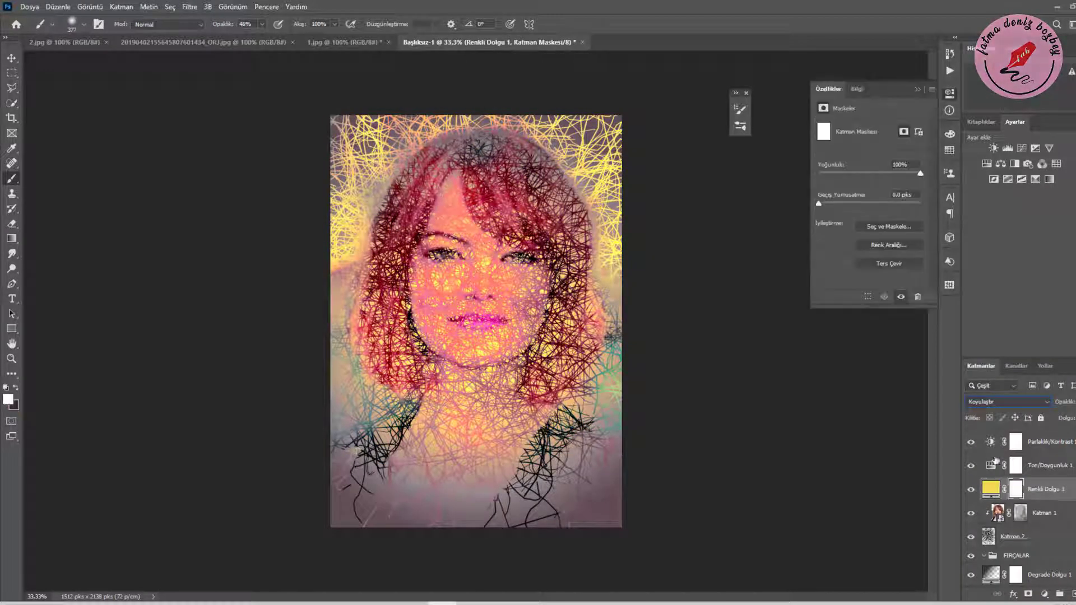
{"action": "left_click", "coordinate": [889, 266]}
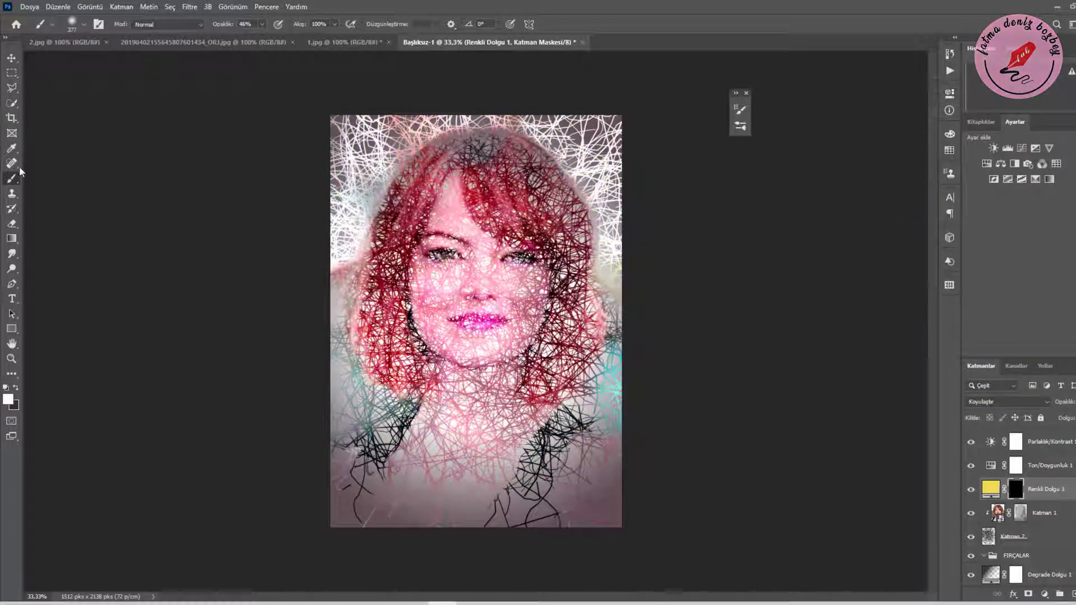
Enlarge the soft brush to 1224 px and paint white over the face on the Renkli Dolgu 1 mask
{"action": "mouse_move", "coordinate": [519, 268]}
{"action": "left_mouse_down"}
{"action": "mouse_move", "coordinate": [487, 275]}
{"action": "mouse_move", "coordinate": [446, 305]}
{"action": "mouse_move", "coordinate": [498, 334]}
{"action": "left_mouse_up"}
{"action": "key", "text": "ctrl+z"}
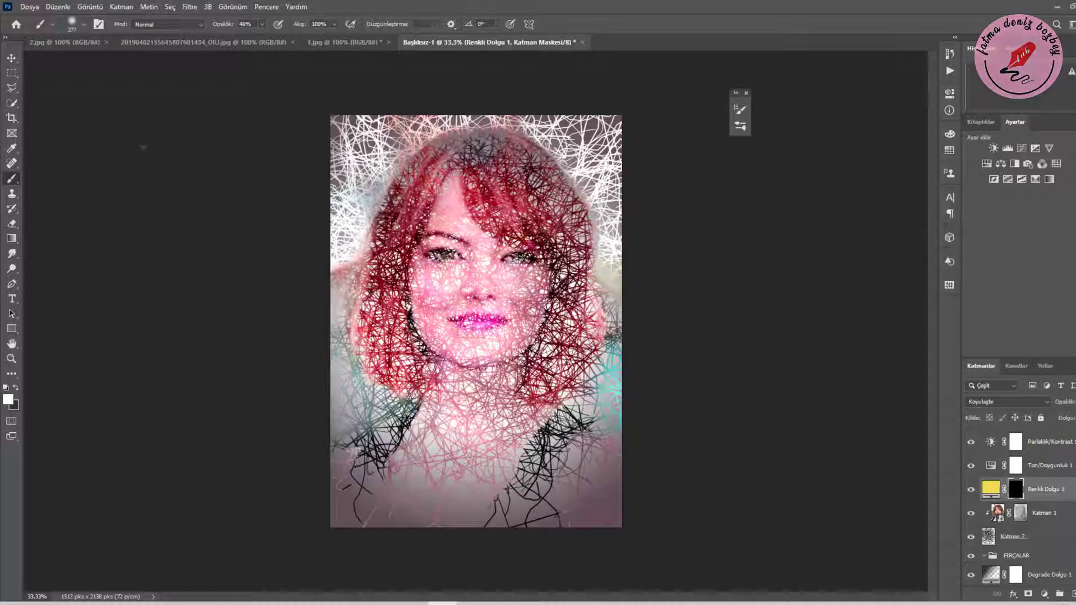
{"action": "left_click", "coordinate": [99, 24]}
{"action": "mouse_move", "coordinate": [637, 99]}
{"action": "left_mouse_down"}
{"action": "mouse_move", "coordinate": [874, 144]}
{"action": "mouse_move", "coordinate": [853, 85]}
{"action": "left_mouse_up"}
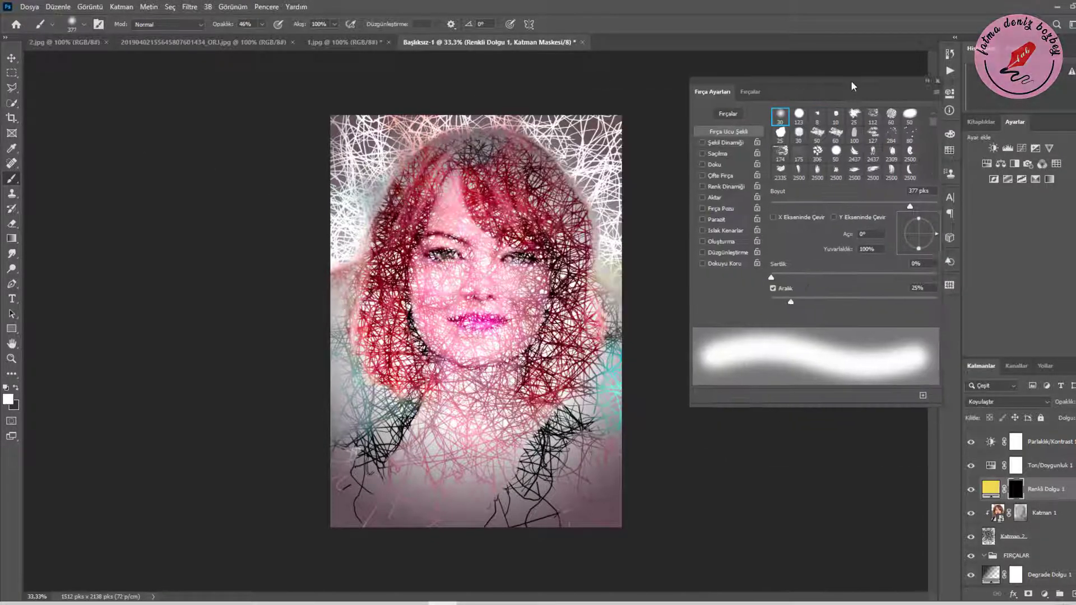
{"action": "left_click_drag", "start_coordinate": [906, 208], "coordinate": [920, 207]}
{"action": "mouse_move", "coordinate": [466, 213]}
{"action": "left_mouse_down"}
{"action": "mouse_move", "coordinate": [485, 336]}
{"action": "mouse_move", "coordinate": [477, 429]}
{"action": "left_mouse_up"}
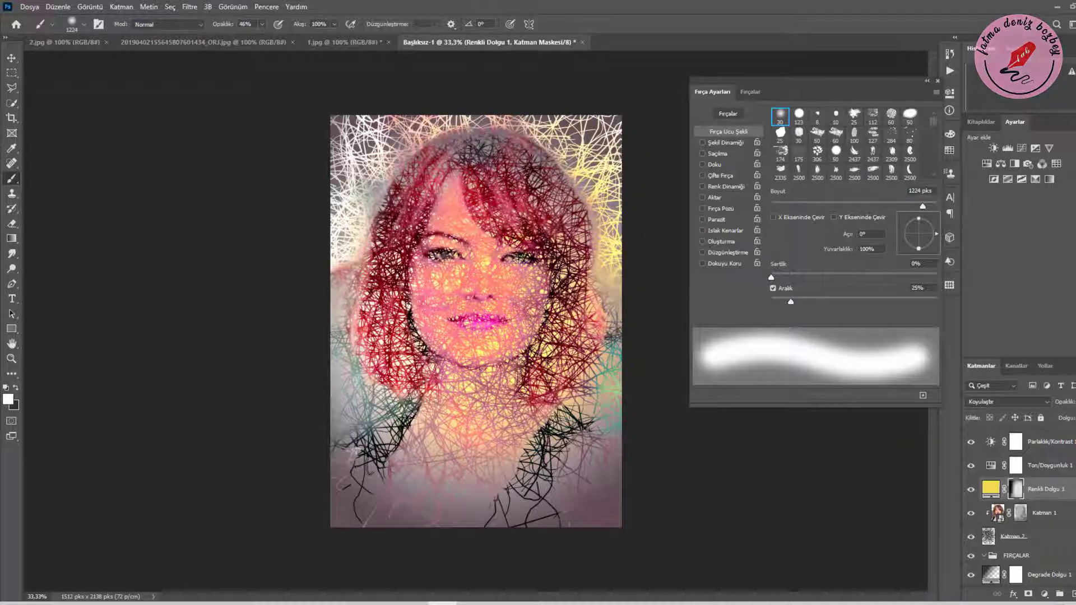
{"action": "key", "text": "ctrl+z"}
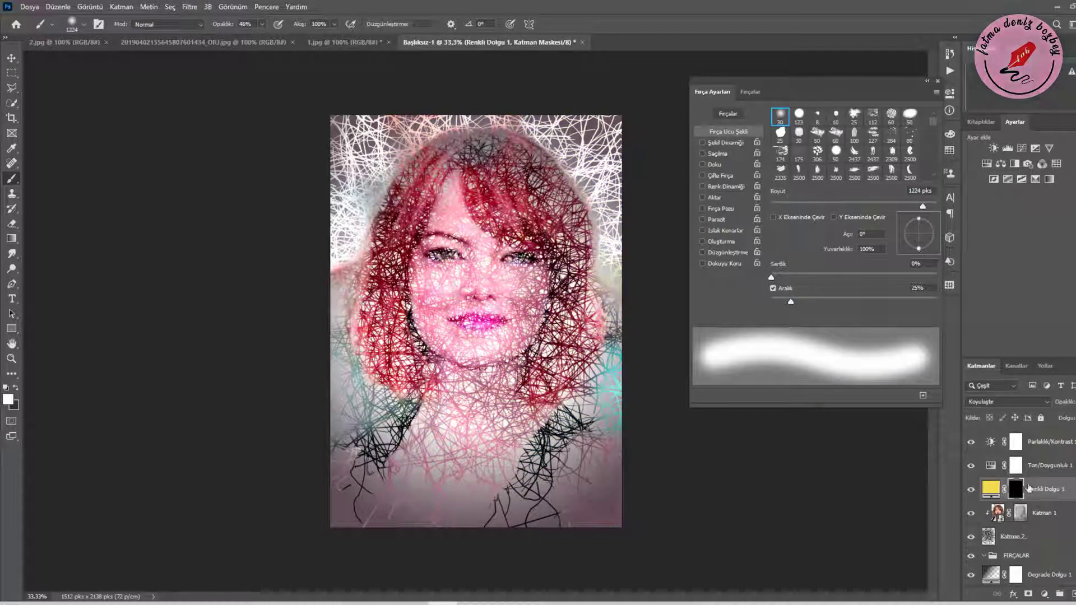
{"action": "left_click_drag", "start_coordinate": [436, 290], "coordinate": [489, 340]}
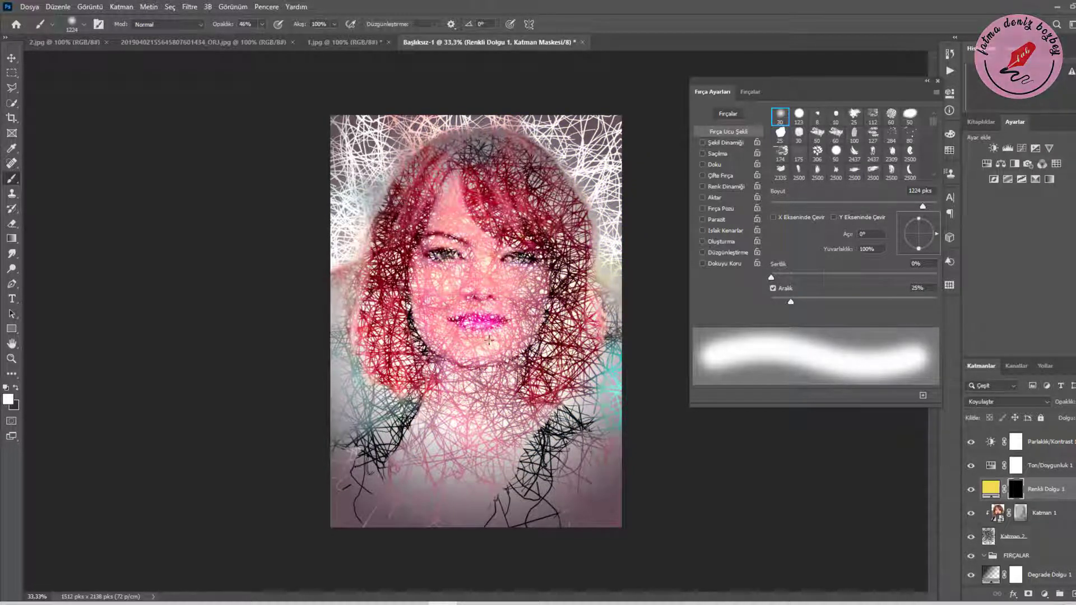
Change the Renkli Dolgu 1 blend mode to Renk
{"action": "left_click", "coordinate": [1036, 402]}
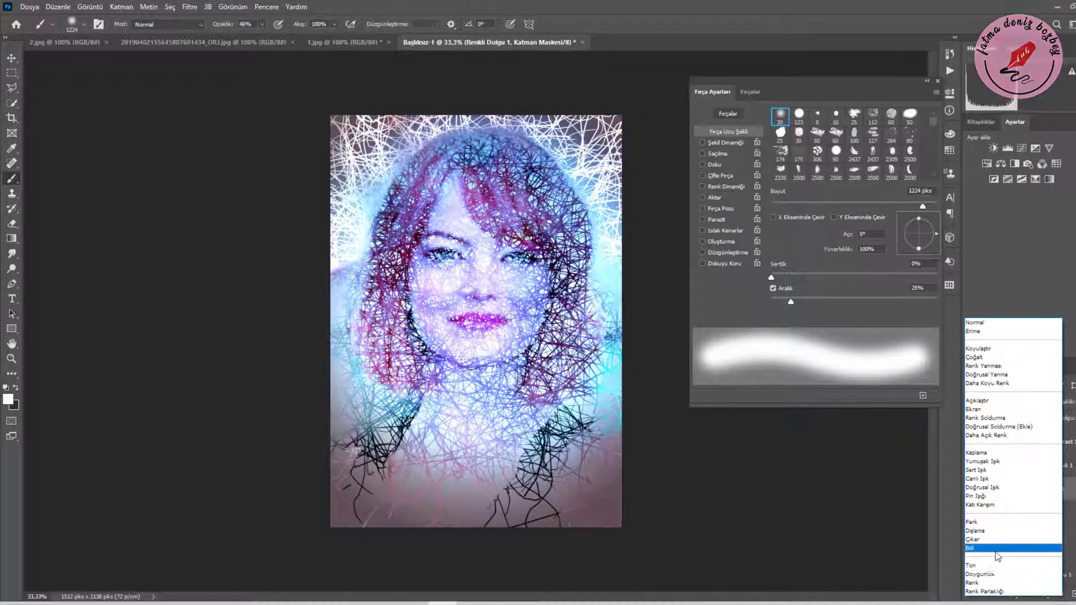
{"action": "left_click", "coordinate": [1000, 584]}
{"action": "mouse_move", "coordinate": [1075, 420]}
{"action": "left_mouse_down"}
{"action": "mouse_move", "coordinate": [1050, 422]}
{"action": "mouse_move", "coordinate": [1074, 421]}
{"action": "left_mouse_up"}
{"action": "left_click", "coordinate": [988, 164]}
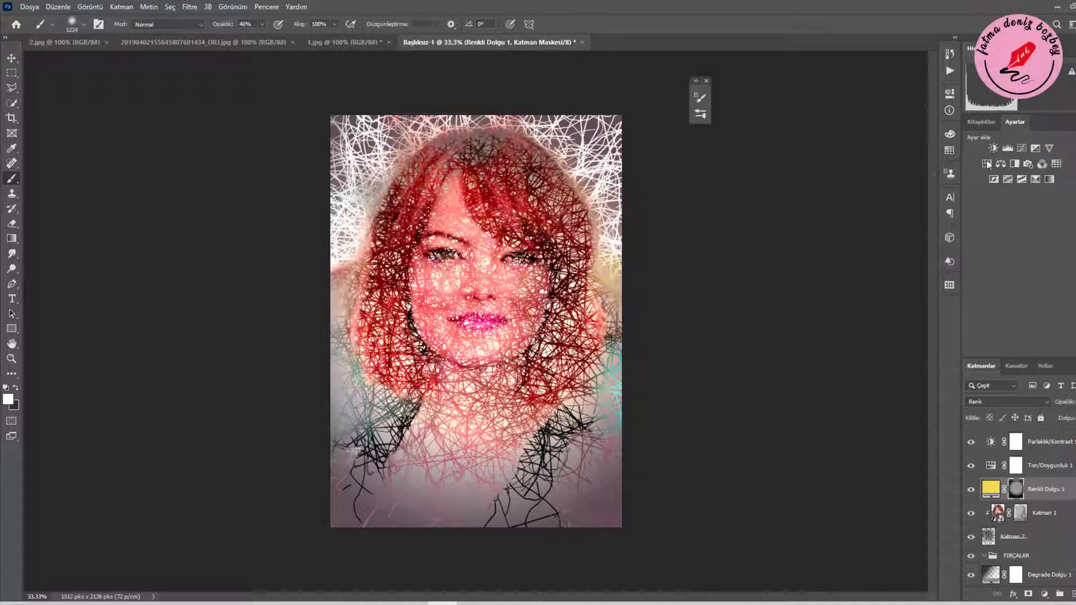
Lower the Renkli Dolgu 1 mask density to 64%
{"action": "double_click", "coordinate": [1017, 489]}
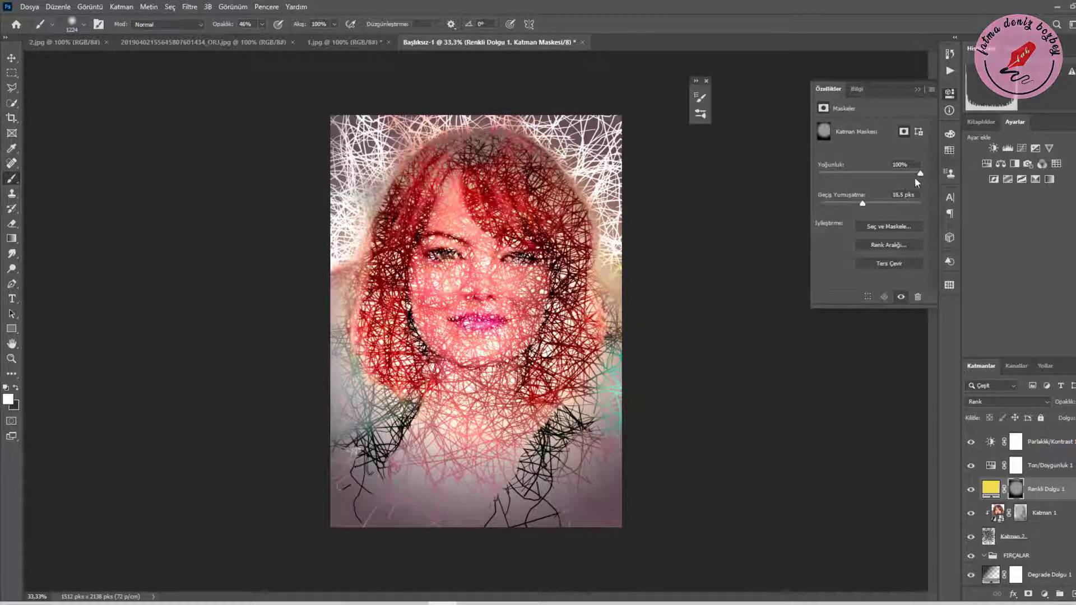
{"action": "left_click_drag", "start_coordinate": [842, 174], "coordinate": [886, 177]}
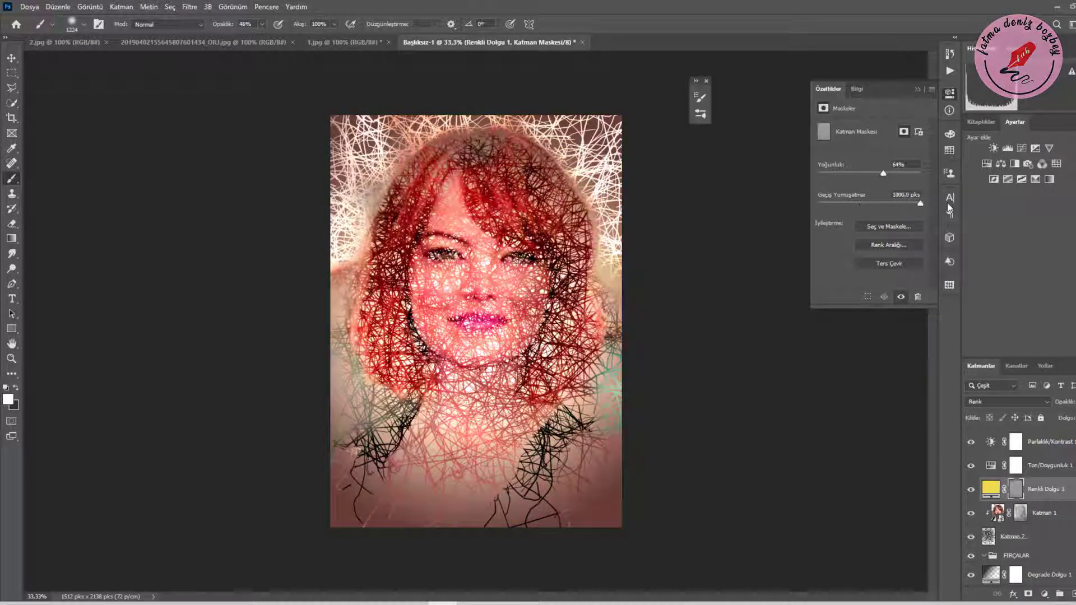
{"action": "left_click", "coordinate": [916, 90]}
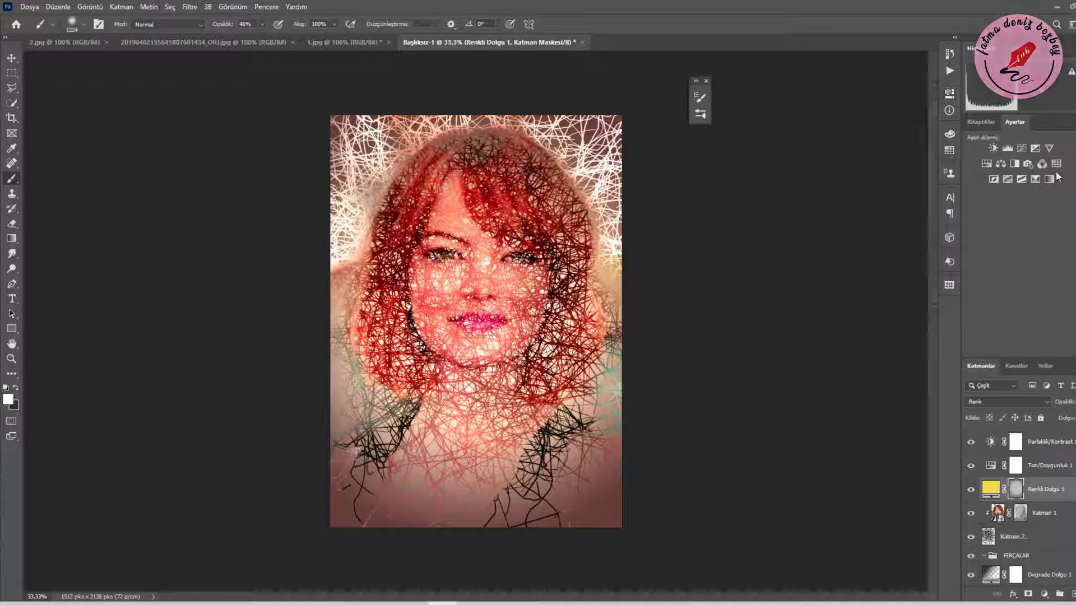
Paint white on the Katman 1 mask around the portrait with the 1224 px soft brush
{"action": "scroll", "coordinate": [1019, 541], "scroll_direction": "down", "scroll_amount": 1}
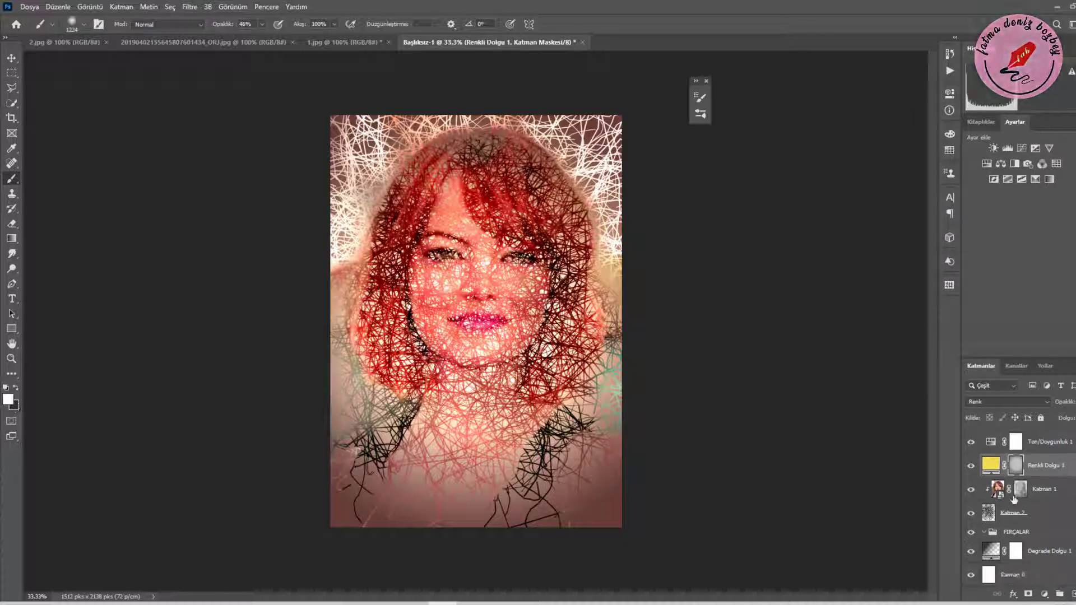
{"action": "left_click", "coordinate": [1017, 493]}
{"action": "mouse_move", "coordinate": [364, 168]}
{"action": "left_mouse_down"}
{"action": "mouse_move", "coordinate": [409, 482]}
{"action": "mouse_move", "coordinate": [561, 482]}
{"action": "mouse_move", "coordinate": [622, 293]}
{"action": "mouse_move", "coordinate": [617, 213]}
{"action": "mouse_move", "coordinate": [347, 168]}
{"action": "mouse_move", "coordinate": [334, 396]}
{"action": "left_mouse_up"}
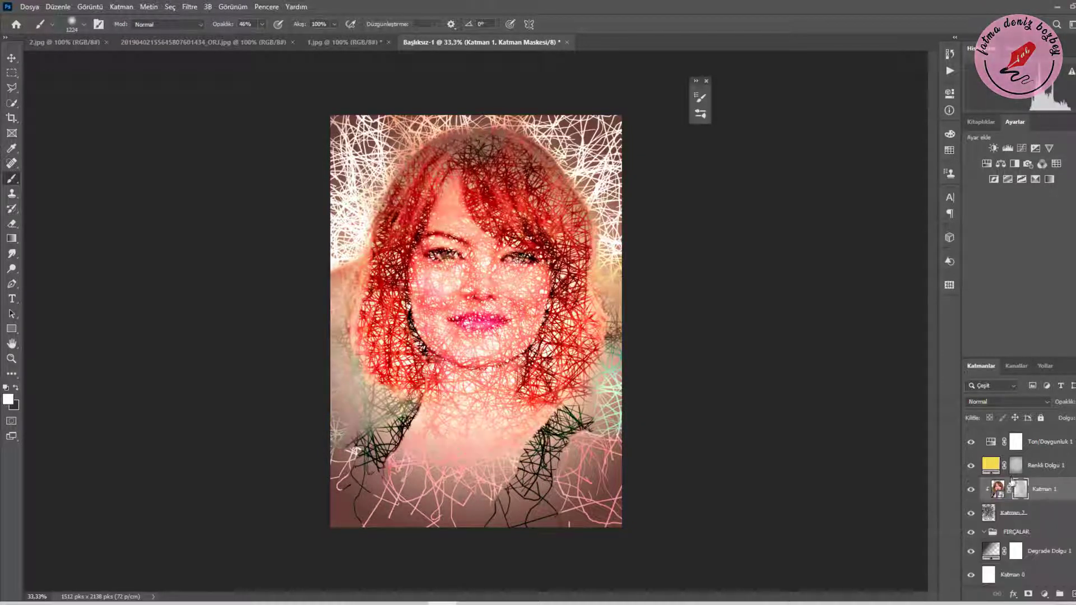
Set the brush to 198 px at 100% opacity and paint white on the Katman 1 mask over the background, shoulders and lower face
{"action": "left_click", "coordinate": [699, 94]}
{"action": "left_click", "coordinate": [895, 206]}
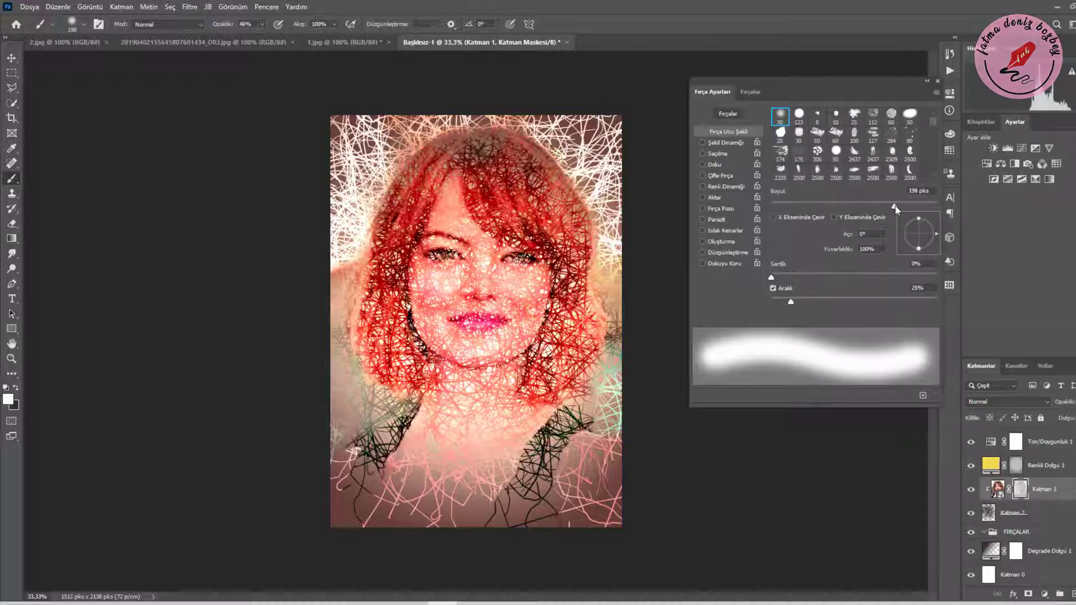
{"action": "left_click", "coordinate": [261, 24]}
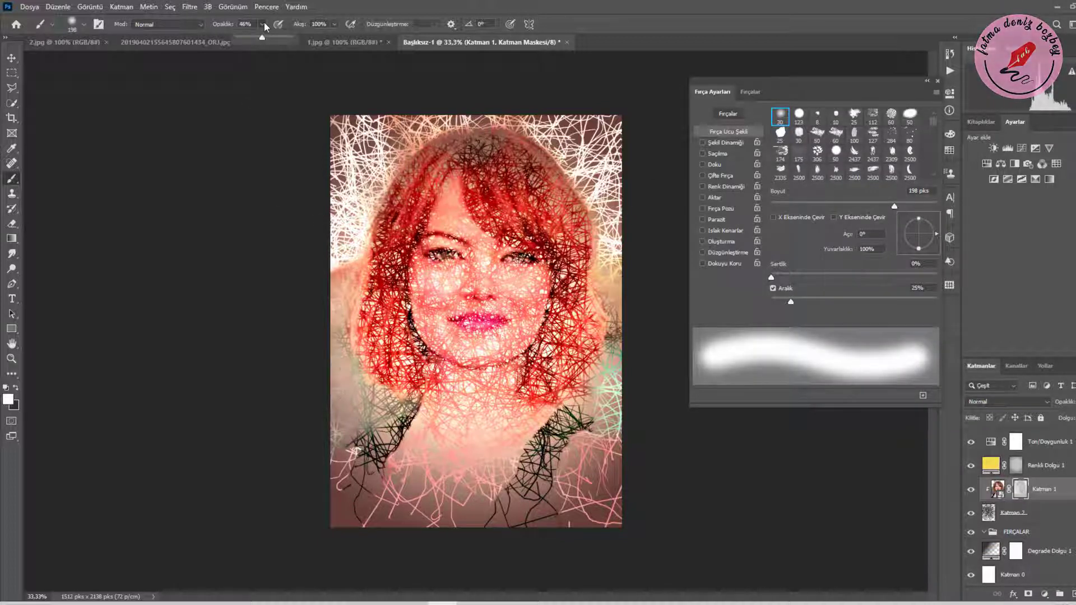
{"action": "left_click_drag", "start_coordinate": [263, 37], "coordinate": [293, 37]}
{"action": "mouse_move", "coordinate": [340, 300]}
{"action": "left_mouse_down"}
{"action": "mouse_move", "coordinate": [339, 324]}
{"action": "mouse_move", "coordinate": [334, 302]}
{"action": "left_mouse_up"}
{"action": "mouse_move", "coordinate": [379, 521]}
{"action": "left_mouse_down"}
{"action": "mouse_move", "coordinate": [505, 442]}
{"action": "mouse_move", "coordinate": [606, 504]}
{"action": "mouse_move", "coordinate": [614, 286]}
{"action": "mouse_move", "coordinate": [583, 392]}
{"action": "mouse_move", "coordinate": [533, 409]}
{"action": "mouse_move", "coordinate": [392, 393]}
{"action": "left_mouse_up"}
{"action": "mouse_move", "coordinate": [526, 303]}
{"action": "left_mouse_down"}
{"action": "mouse_move", "coordinate": [519, 289]}
{"action": "mouse_move", "coordinate": [435, 297]}
{"action": "mouse_move", "coordinate": [485, 375]}
{"action": "left_mouse_up"}
Reduce the brush opacity to 67% and brighten the cheeks on the Katman 1 mask, plus the hair at 174 px
{"action": "key", "text": "6"}
{"action": "key", "text": "7"}
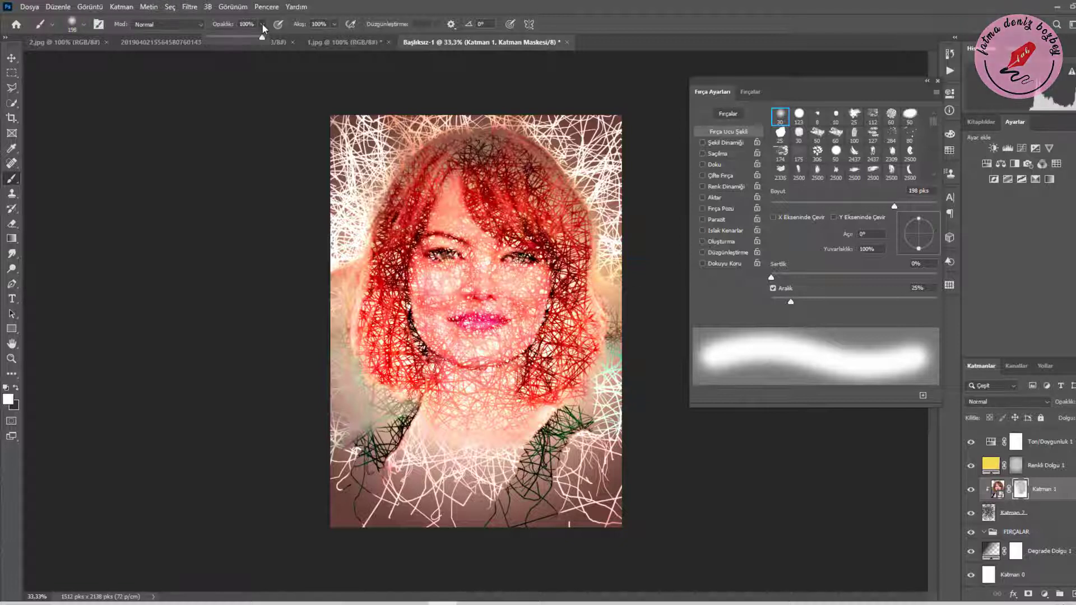
{"action": "left_click", "coordinate": [438, 288]}
{"action": "left_click", "coordinate": [482, 290]}
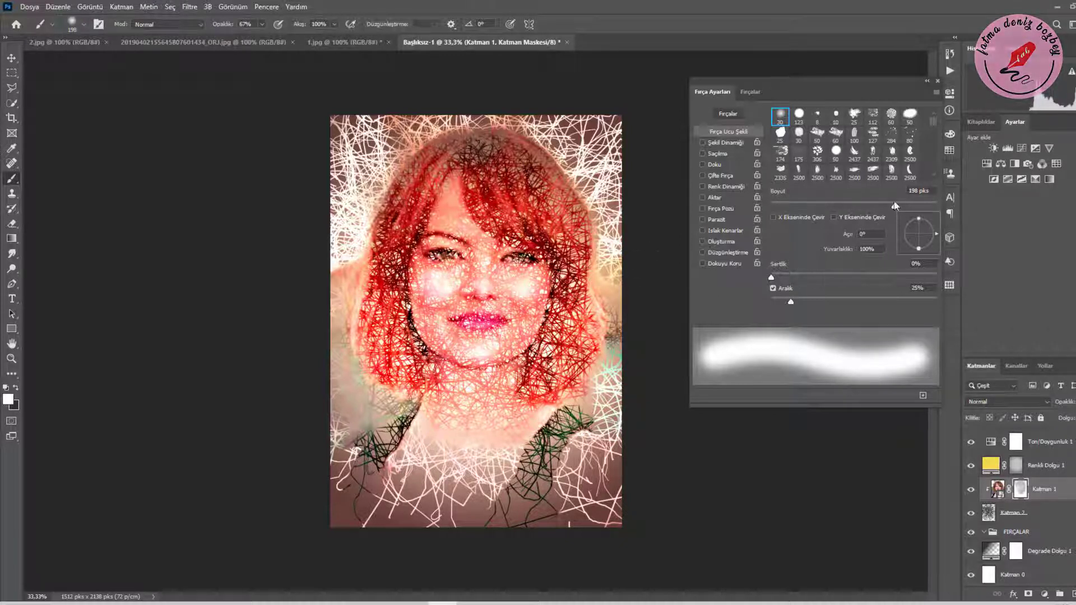
{"action": "mouse_move", "coordinate": [511, 153]}
{"action": "left_mouse_down"}
{"action": "mouse_move", "coordinate": [566, 227]}
{"action": "mouse_move", "coordinate": [564, 387]}
{"action": "left_mouse_up"}
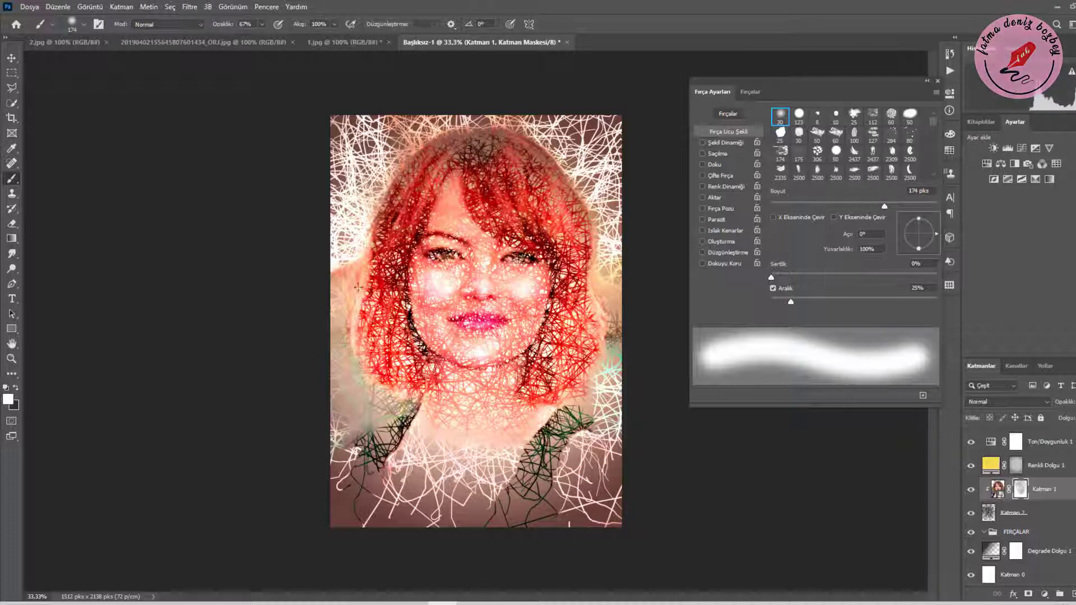
{"action": "left_click", "coordinate": [927, 82]}
Activate the Horizontal Type tool and choose a new reddish foreground colour
{"action": "left_click", "coordinate": [11, 299]}
{"action": "left_click", "coordinate": [39, 296]}
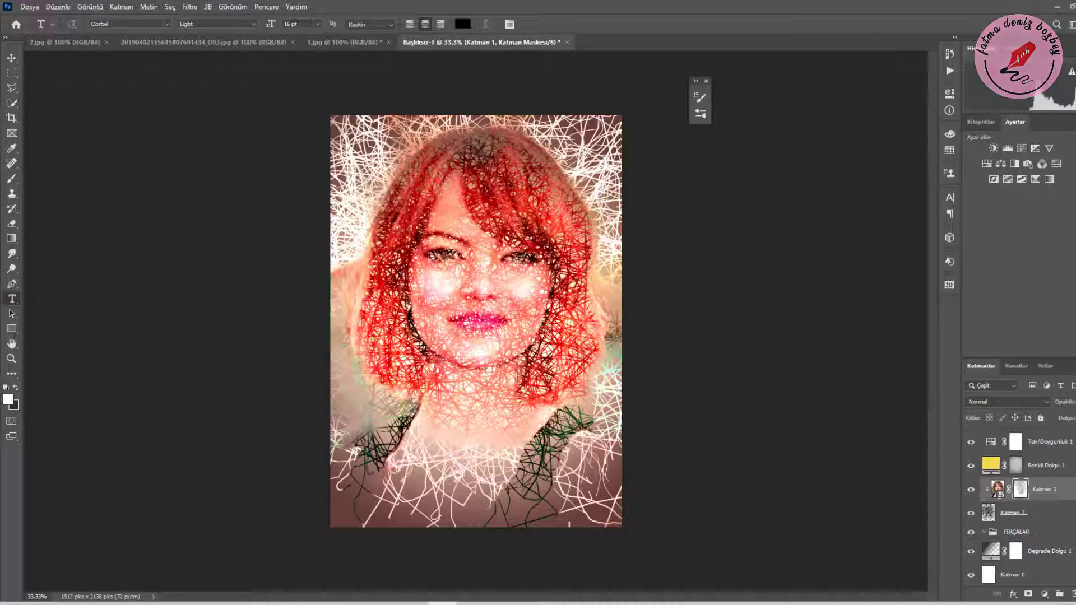
{"action": "left_click", "coordinate": [15, 388]}
{"action": "left_click", "coordinate": [10, 399]}
{"action": "left_click", "coordinate": [555, 147]}
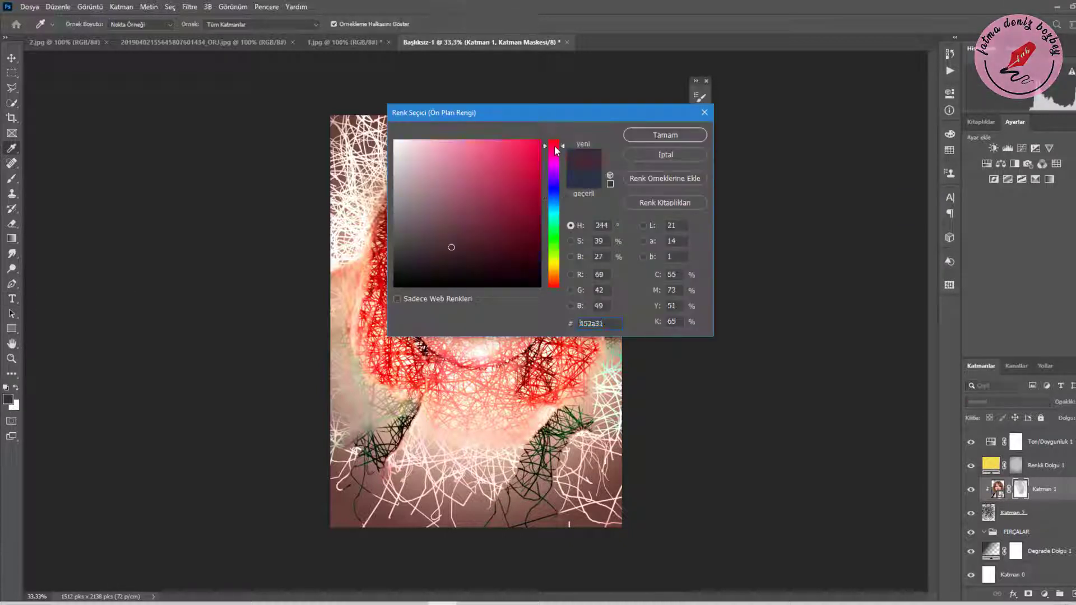
{"action": "key", "text": "Return"}
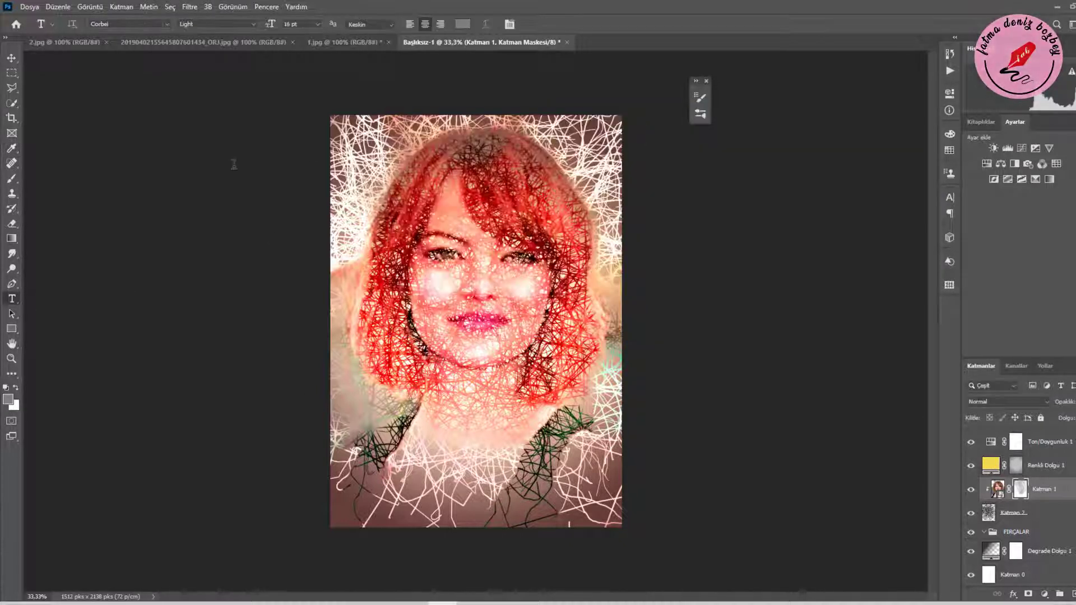
Add the creator's name as red 16 pt text in the Angilla Tattoo Personal font near the portrait's lower-left corner
{"action": "left_click", "coordinate": [167, 24]}
{"action": "left_click", "coordinate": [169, 257]}
{"action": "left_click", "coordinate": [390, 493]}
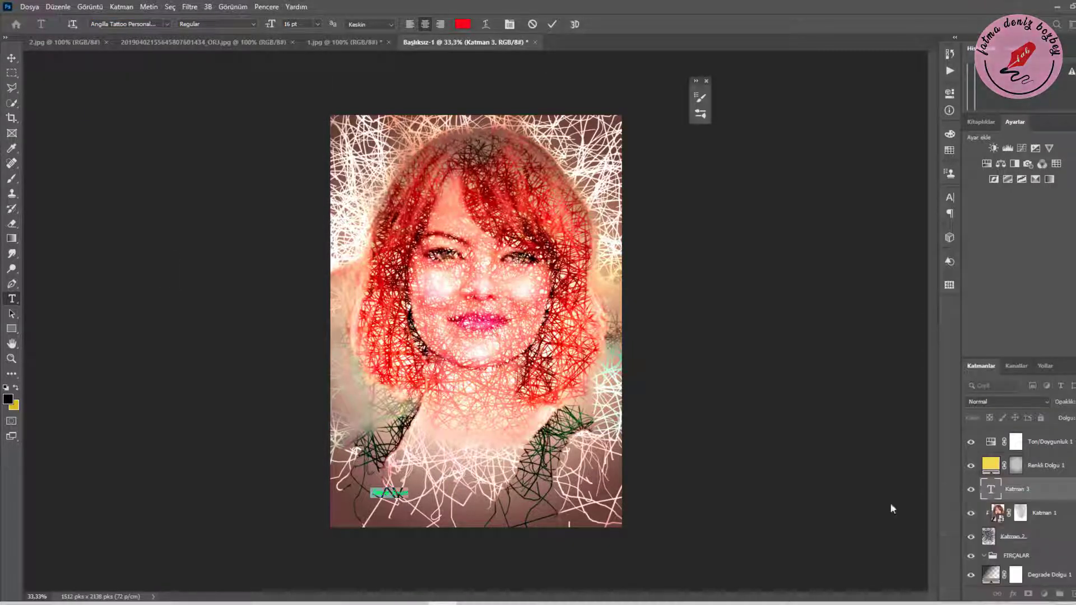
{"action": "type", "text": "f"}
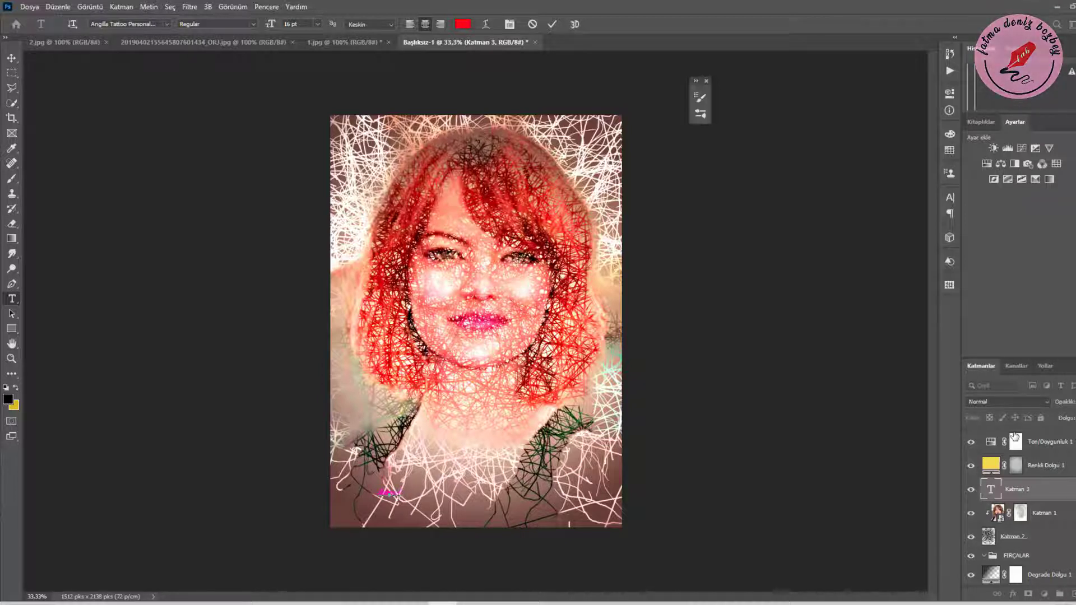
{"action": "left_click", "coordinate": [10, 60]}
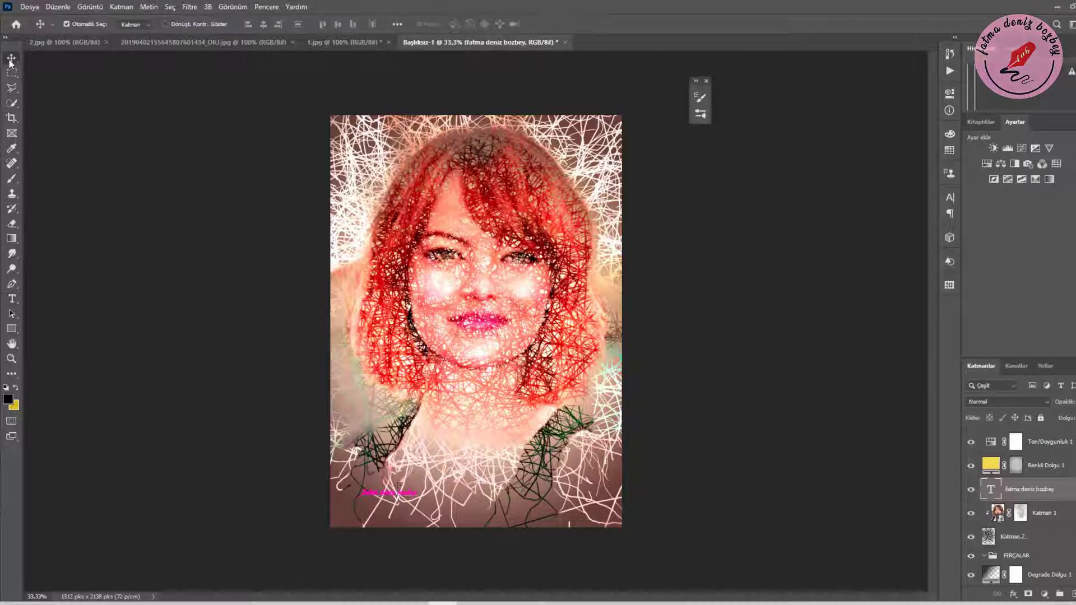
Select the signature text and set its font size to 72 pt
{"action": "key", "text": "t"}
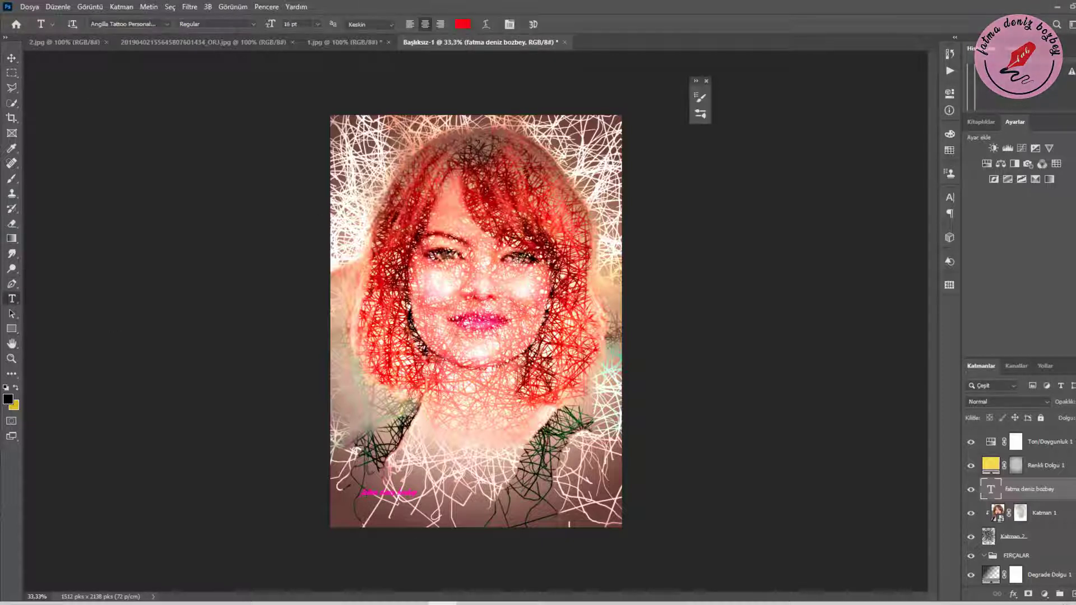
{"action": "left_click", "coordinate": [416, 496]}
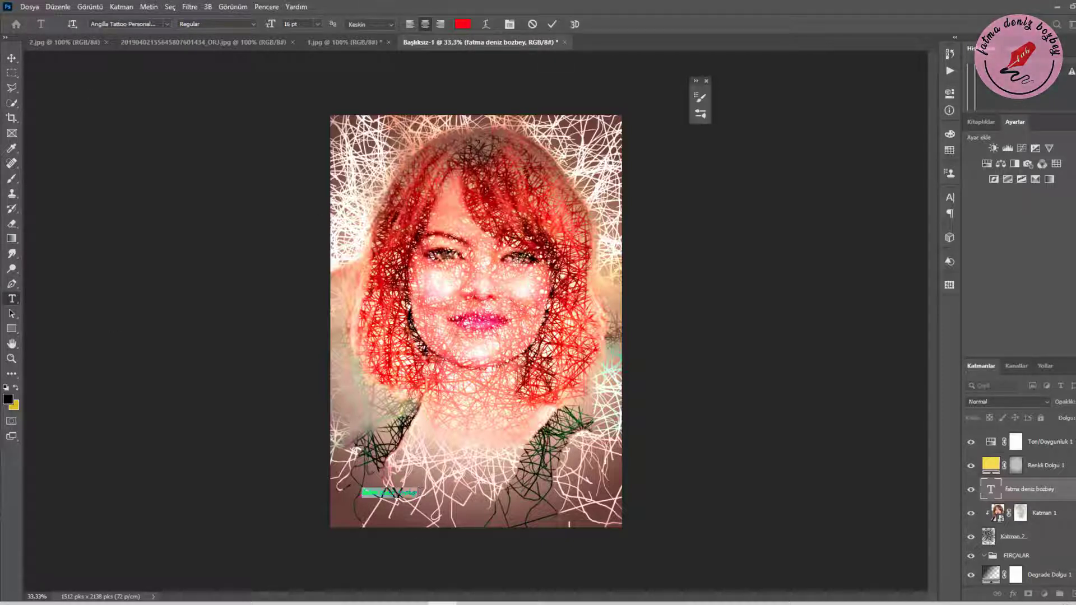
{"action": "left_click", "coordinate": [318, 24]}
{"action": "left_click", "coordinate": [309, 174]}
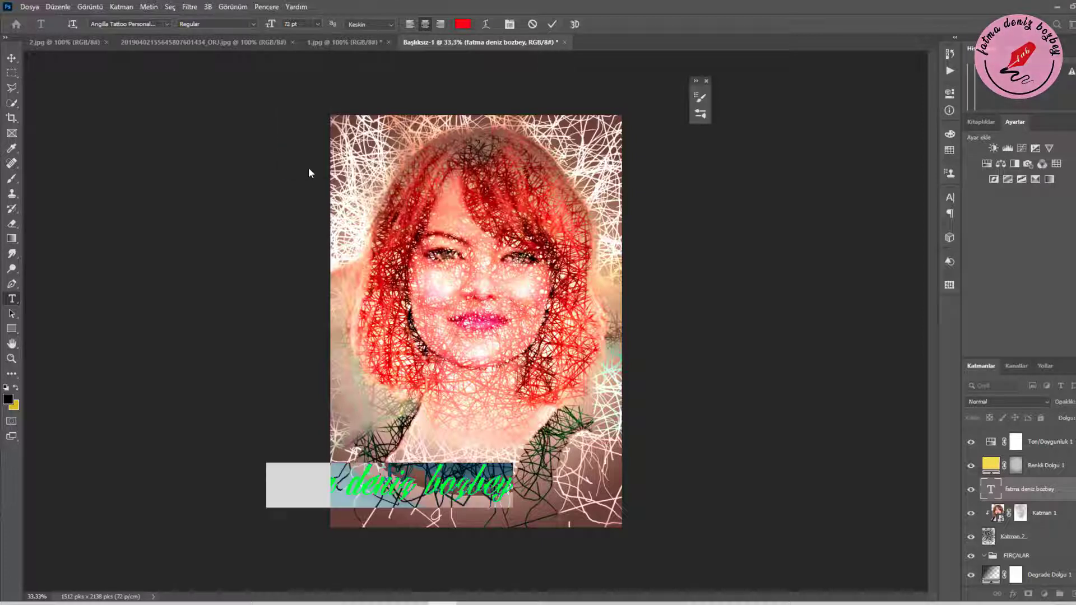
Move the signature text so it sits horizontally centred along the portrait's lower edge
{"action": "left_click", "coordinate": [13, 58]}
{"action": "left_click_drag", "start_coordinate": [378, 493], "coordinate": [472, 506]}
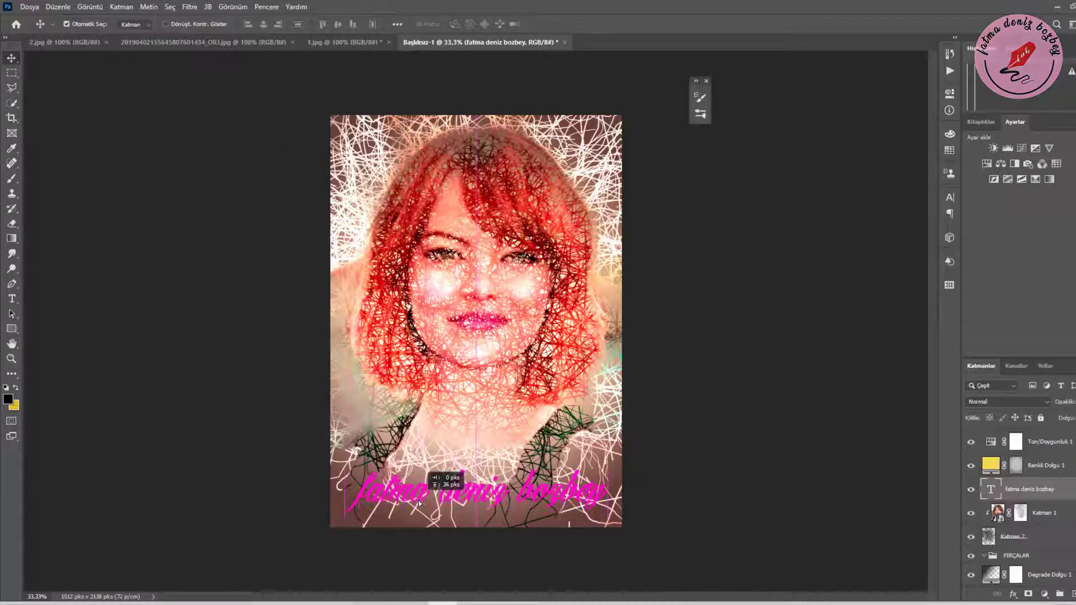
{"action": "key", "text": "ctrl+o"}
{"action": "left_click", "coordinate": [541, 9]}
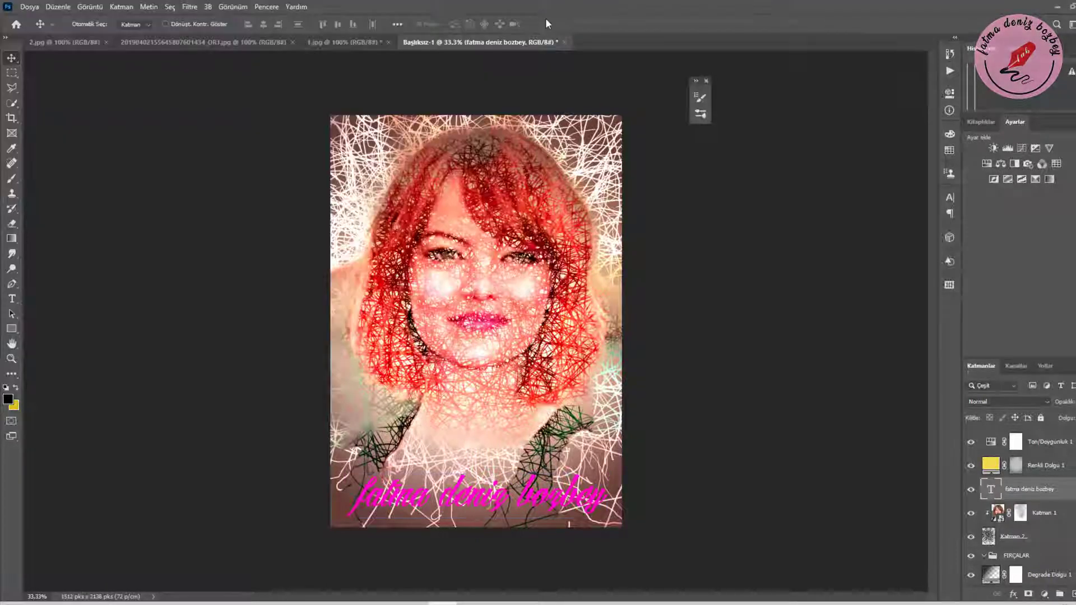
{"action": "key", "text": "ctrl+t"}
{"action": "left_click_drag", "start_coordinate": [483, 492], "coordinate": [483, 491]}
Select the whole signature text and recolour it bright yellow
{"action": "left_click", "coordinate": [12, 298]}
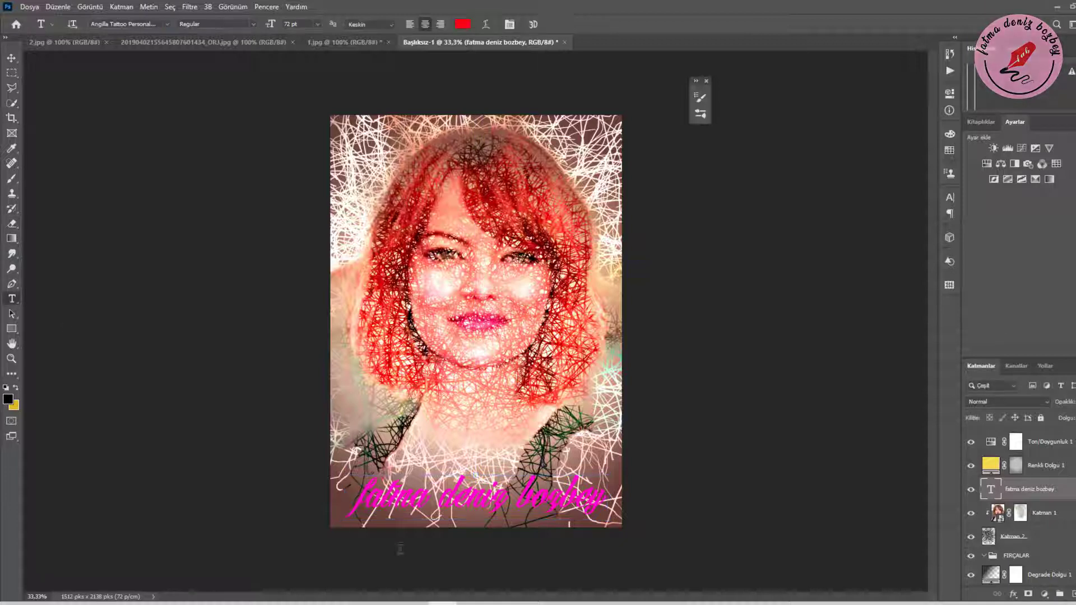
{"action": "left_click_drag", "start_coordinate": [357, 500], "coordinate": [612, 501]}
{"action": "left_click", "coordinate": [462, 23]}
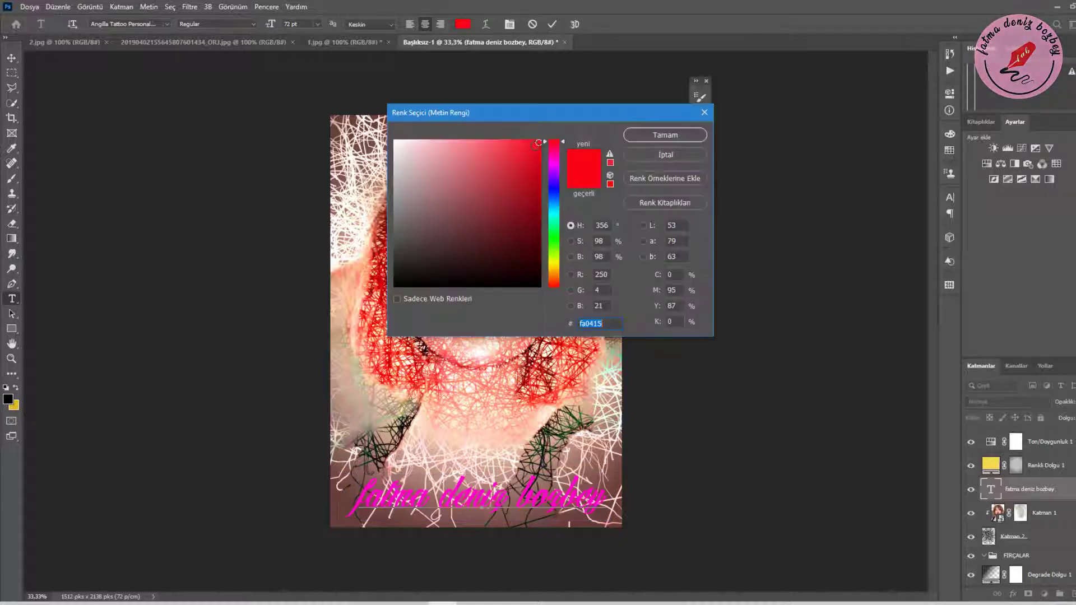
{"action": "type", "text": "6e0d14"}
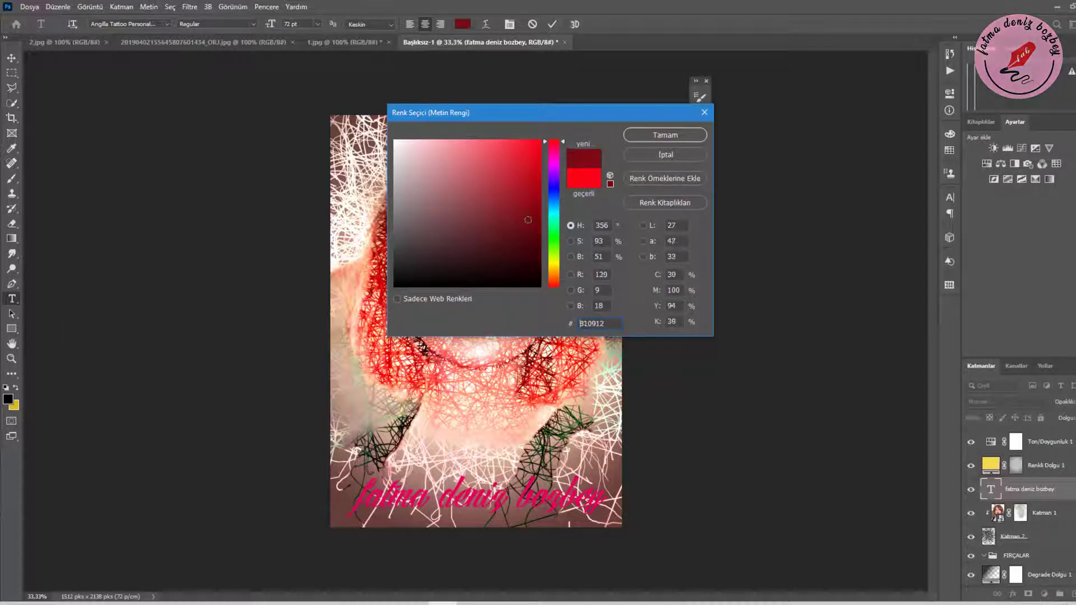
{"action": "left_click", "coordinate": [513, 214]}
{"action": "left_click", "coordinate": [555, 267]}
{"action": "left_click_drag", "start_coordinate": [554, 269], "coordinate": [555, 253]}
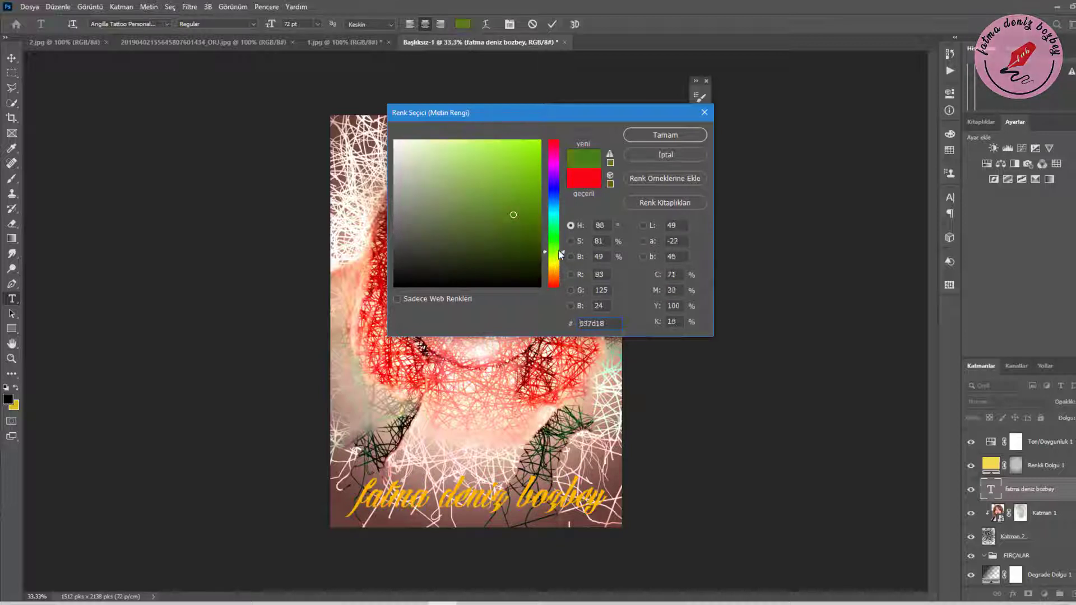
{"action": "left_click", "coordinate": [665, 135]}
{"action": "left_click", "coordinate": [11, 58]}
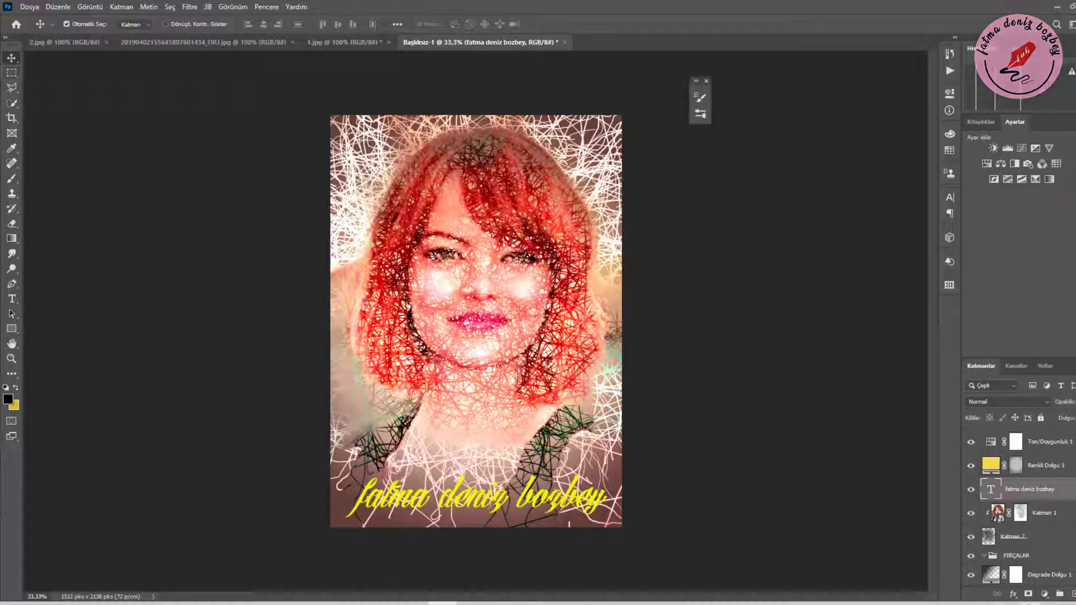
Add a black Kontur (stroke) layer style to the signature, positioned outside (Dış) and thickened around the letters
{"action": "left_click", "coordinate": [1012, 594]}
{"action": "left_click", "coordinate": [1026, 514]}
{"action": "left_click_drag", "start_coordinate": [281, 27], "coordinate": [743, 84]}
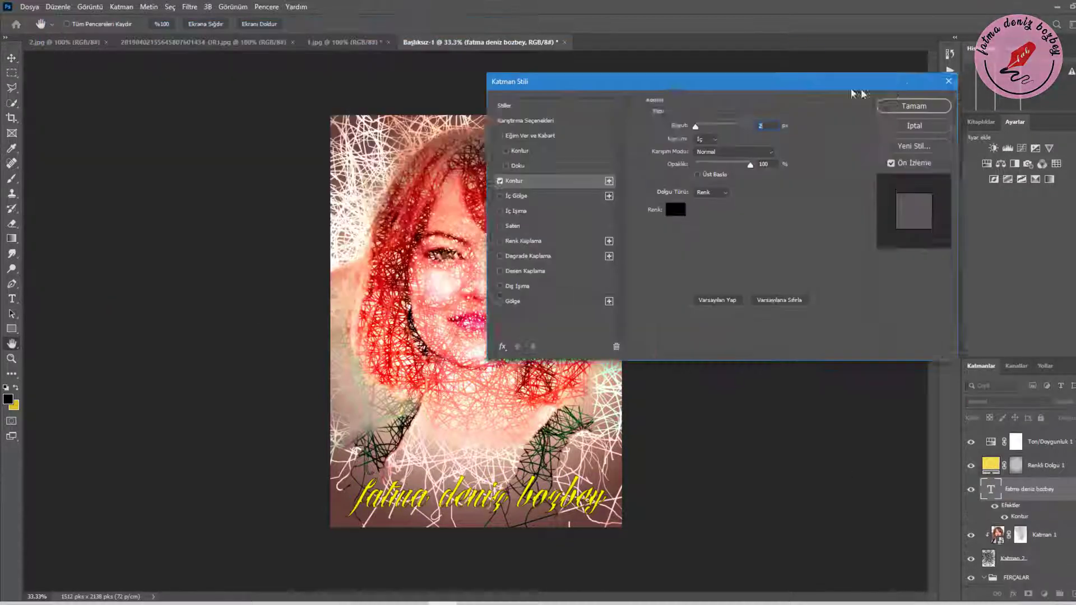
{"action": "left_click", "coordinate": [726, 142]}
{"action": "left_click", "coordinate": [725, 157]}
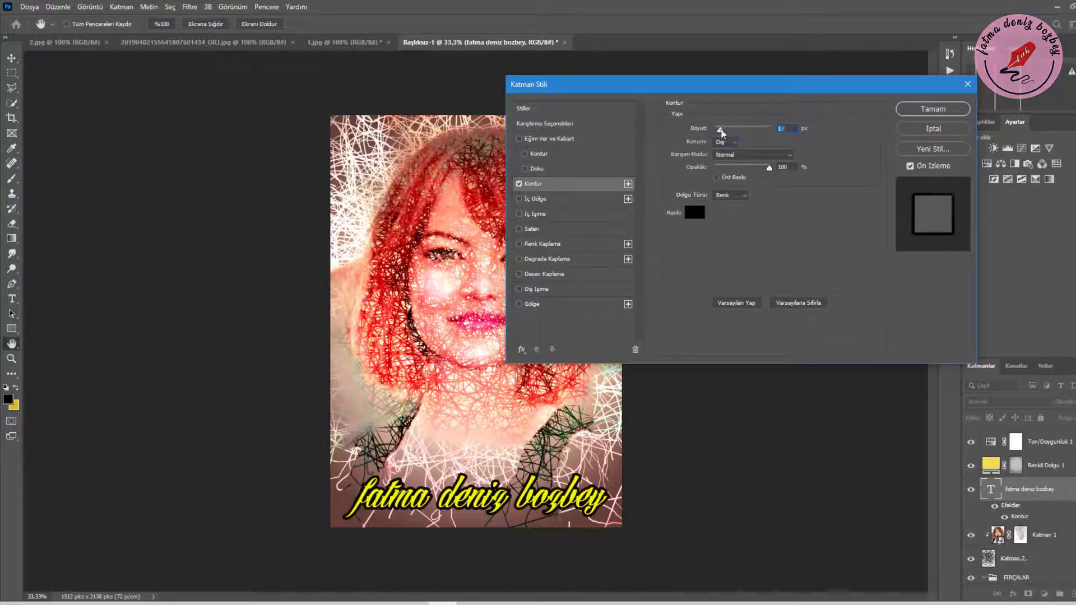
{"action": "left_click", "coordinate": [925, 109]}
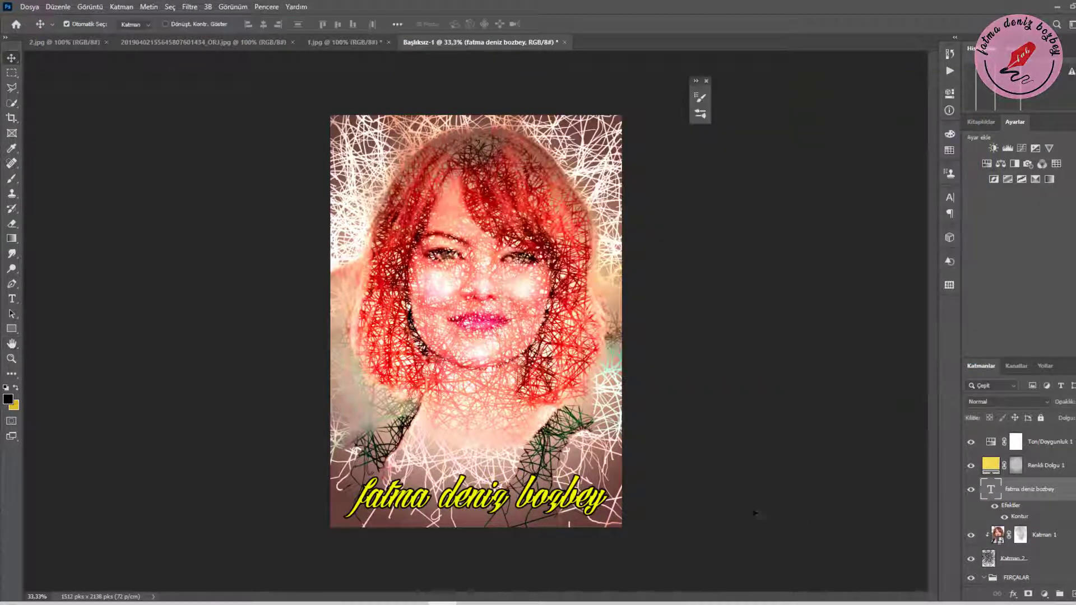
Open the contents of the Katman 1 smart object and bring up the replacement photo 2.jpg
{"action": "left_click", "coordinate": [998, 536]}
{"action": "double_click", "coordinate": [998, 539]}
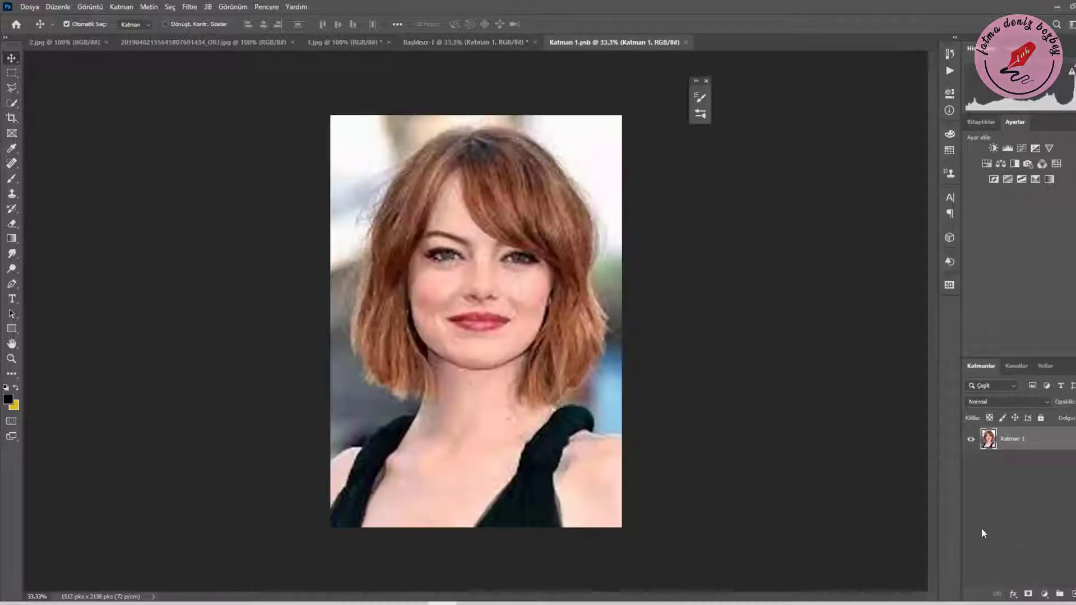
{"action": "left_click", "coordinate": [330, 43]}
{"action": "left_click", "coordinate": [248, 42]}
{"action": "left_click", "coordinate": [65, 42]}
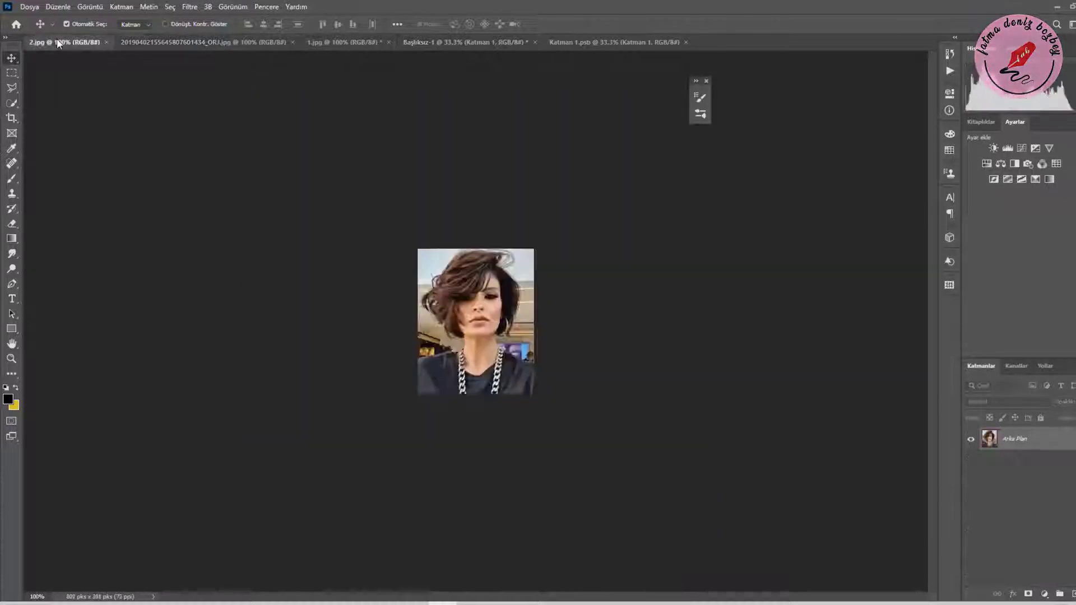
{"action": "key", "text": "ctrl+u"}
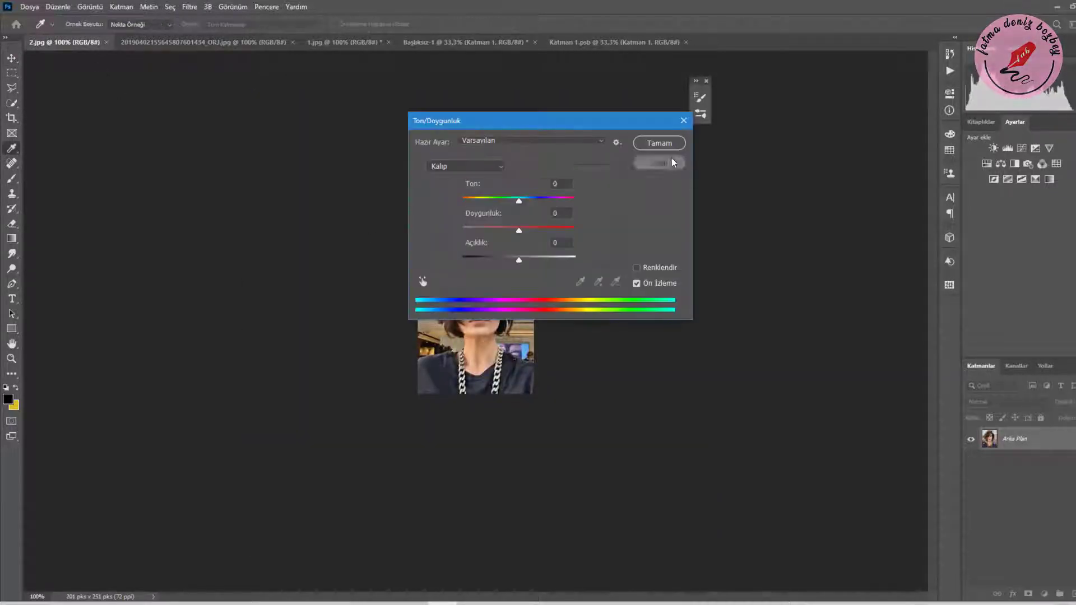
{"action": "left_click", "coordinate": [660, 163]}
{"action": "key", "text": "ctrl+BackSpace"}
Place the 2.jpg portrait above the original in Katman 1.psb and enlarge it to cover the whole canvas
{"action": "left_click", "coordinate": [474, 43]}
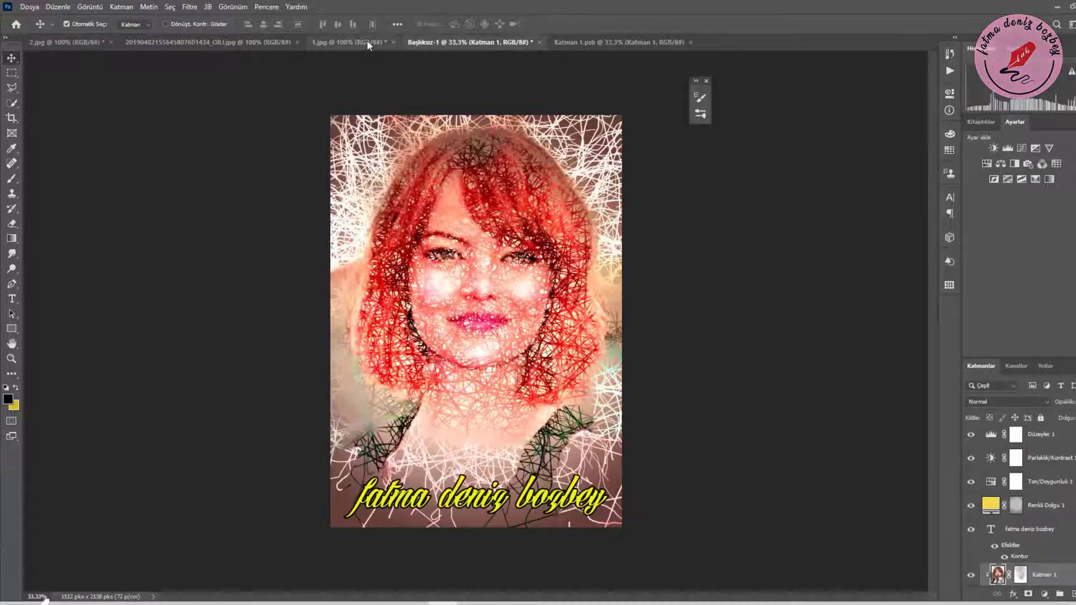
{"action": "left_click", "coordinate": [600, 43]}
{"action": "left_click", "coordinate": [590, 43]}
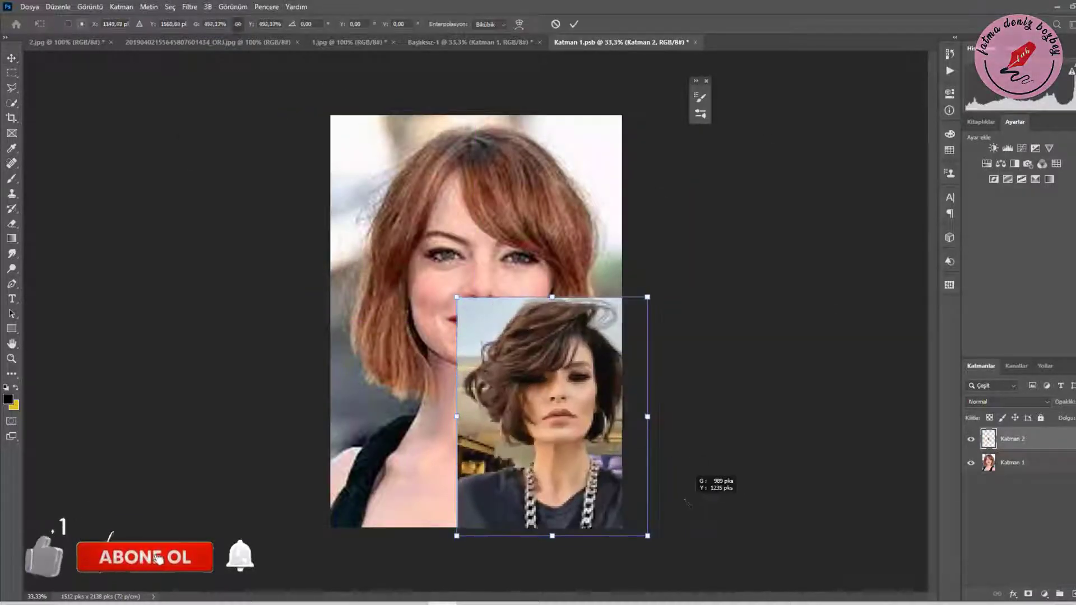
{"action": "left_click_drag", "start_coordinate": [337, 182], "coordinate": [287, 86]}
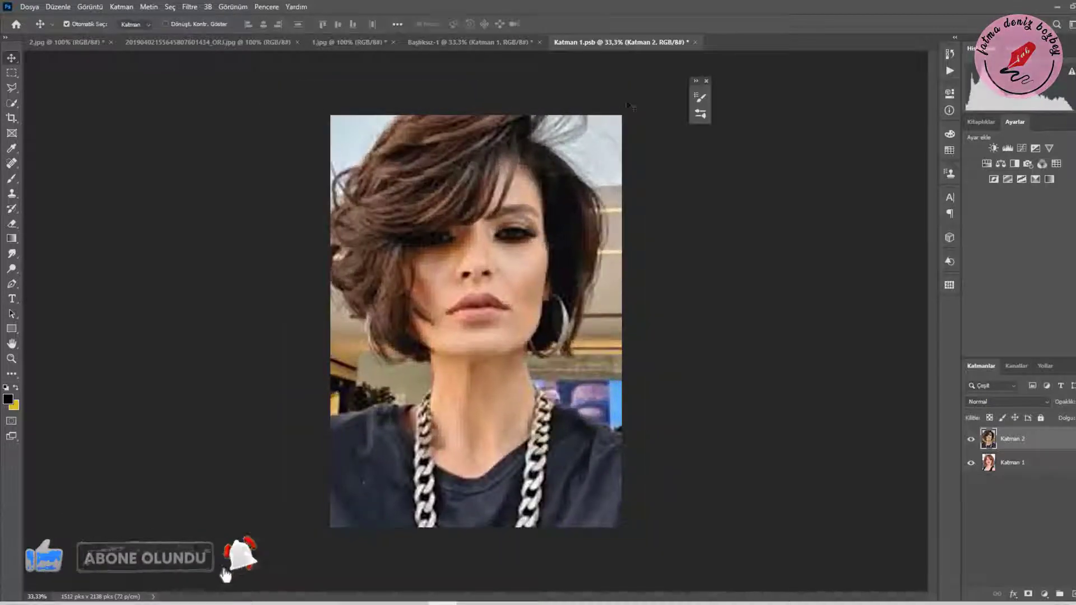